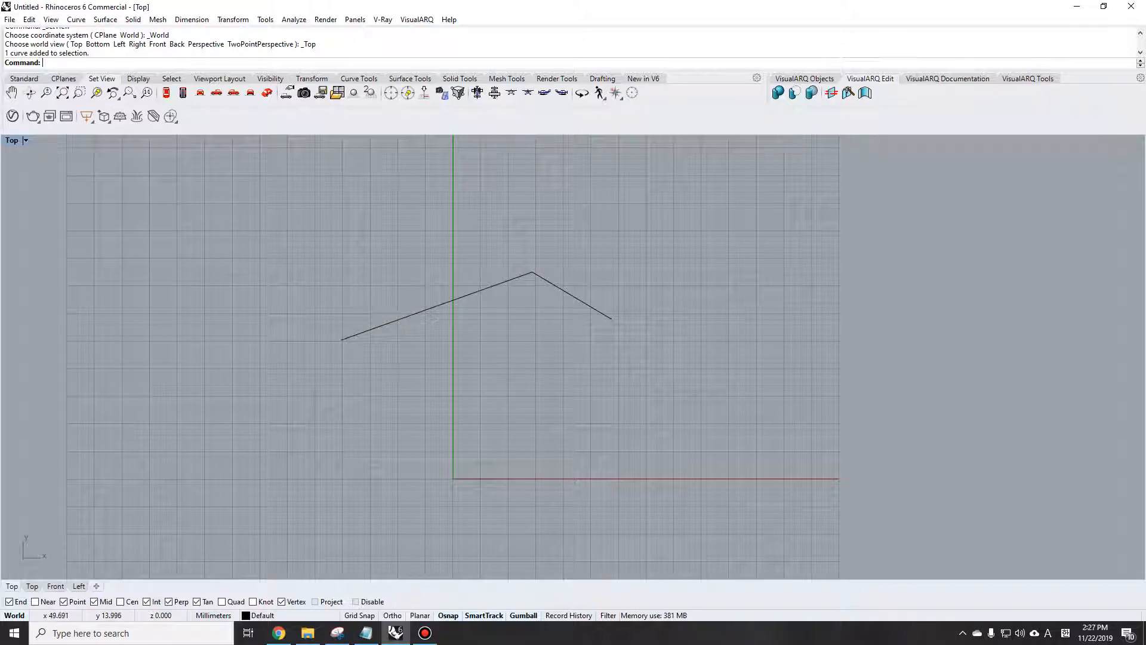
- Bend the two-segment polyline with a spine from its left endpoint to its right endpoint, through a point below the left end
{"action": "left_click", "coordinate": [435, 307]}
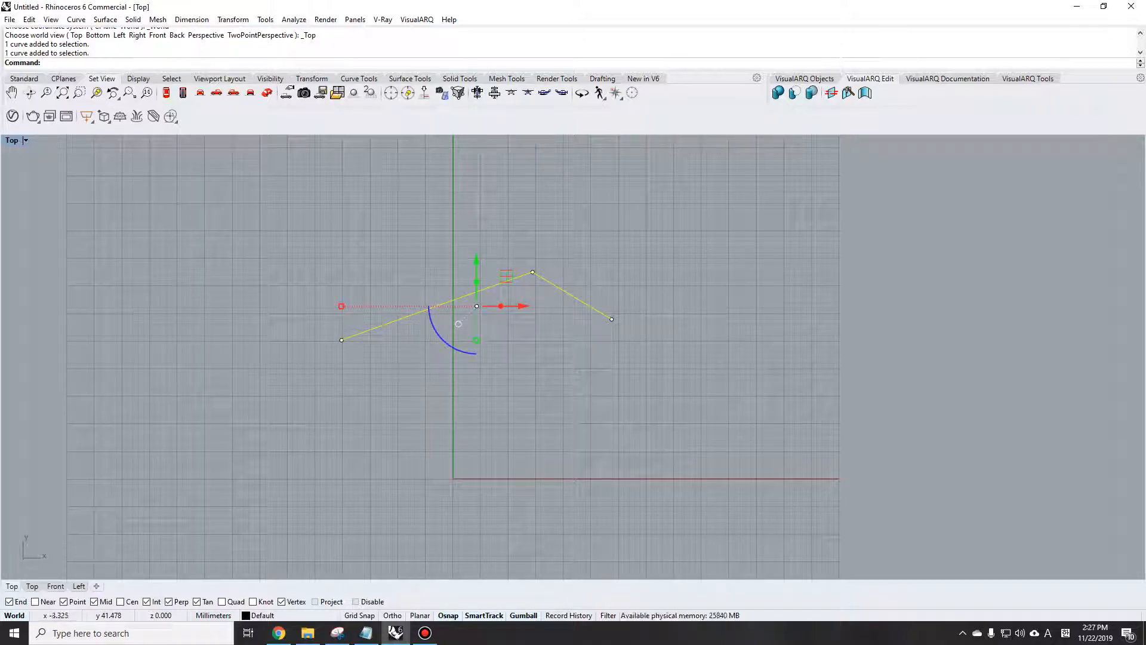
{"action": "key", "text": "Escape"}
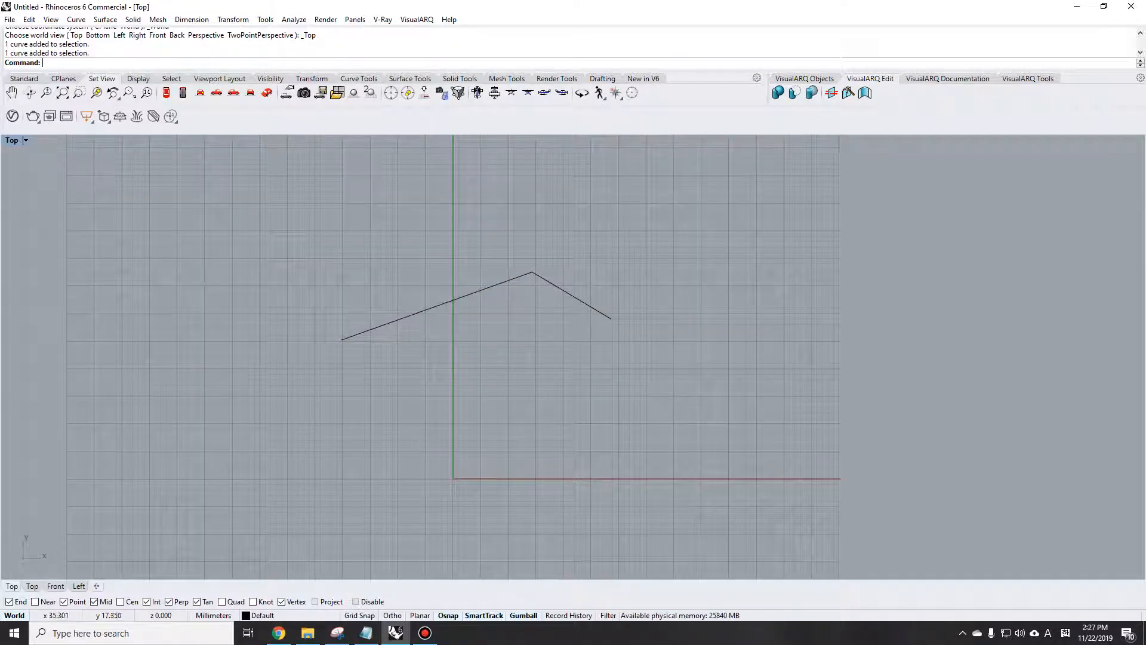
{"action": "type", "text": "B"}
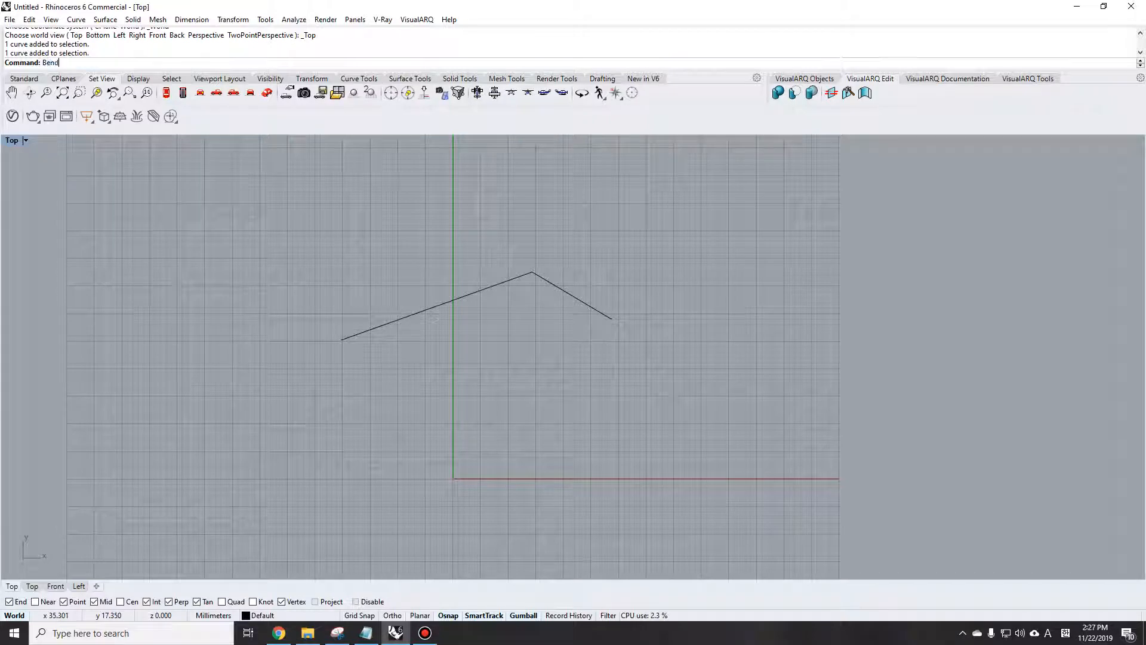
{"action": "type", "text": "bn"}
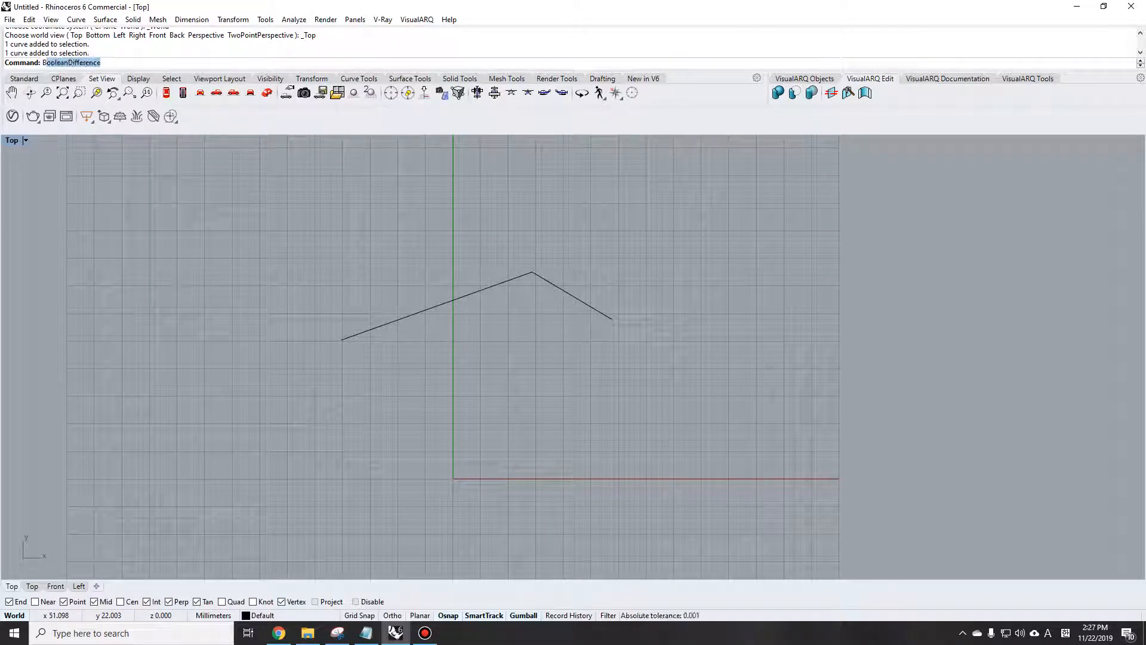
{"action": "key", "text": "Return"}
{"action": "left_click_drag", "start_coordinate": [345, 412], "coordinate": [345, 411]}
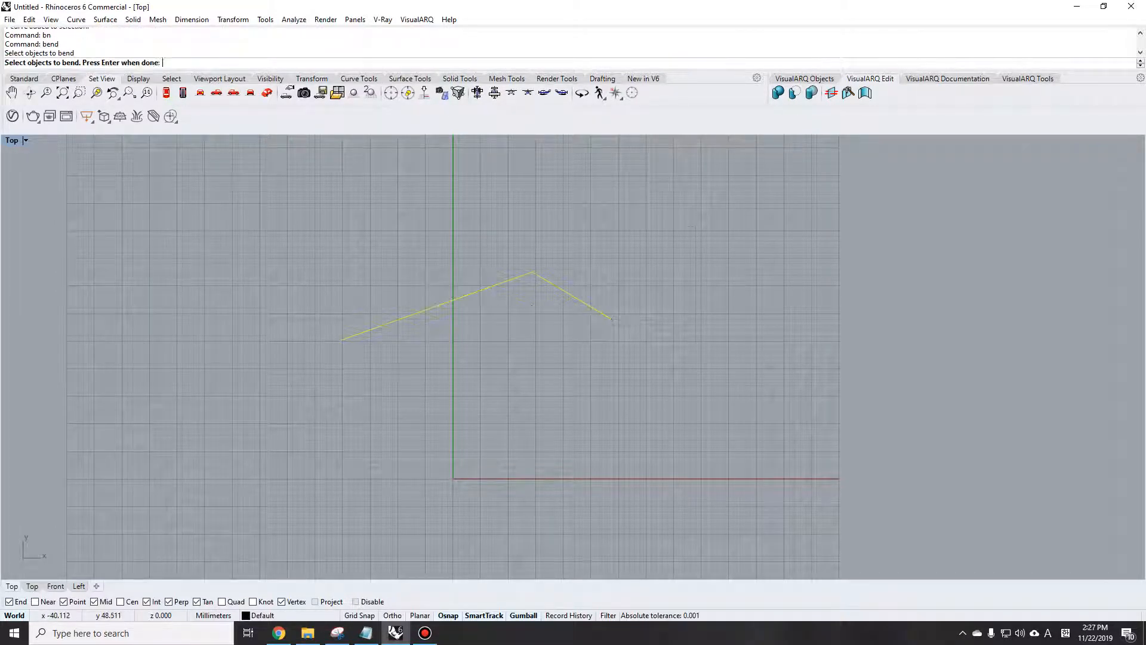
{"action": "key", "text": "Return"}
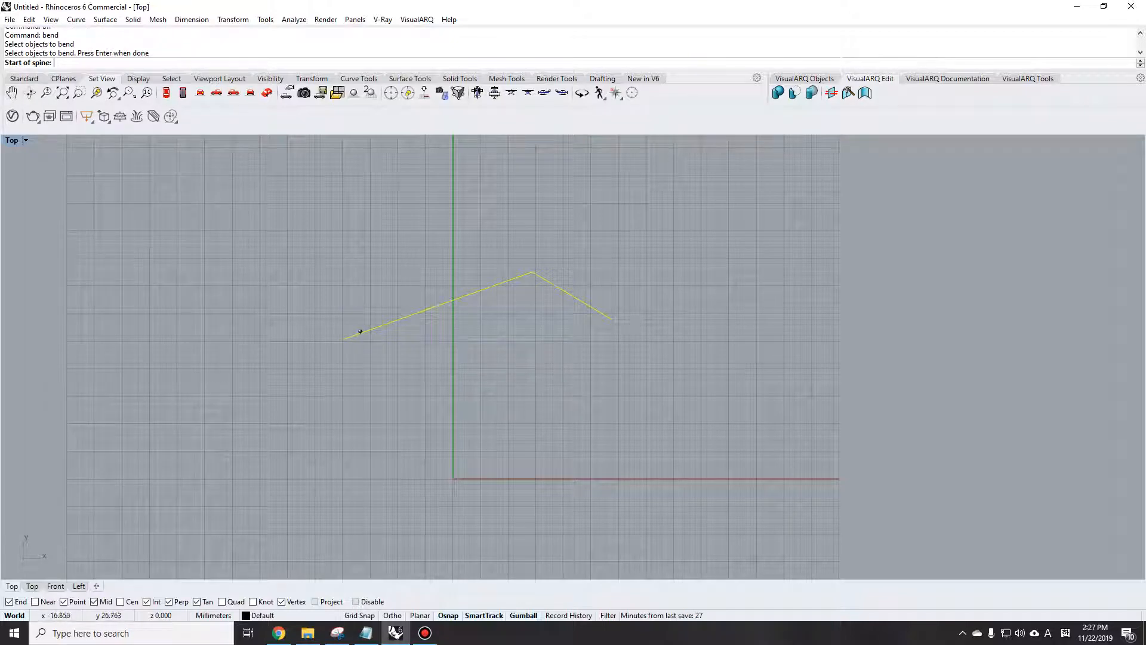
{"action": "left_click", "coordinate": [342, 340]}
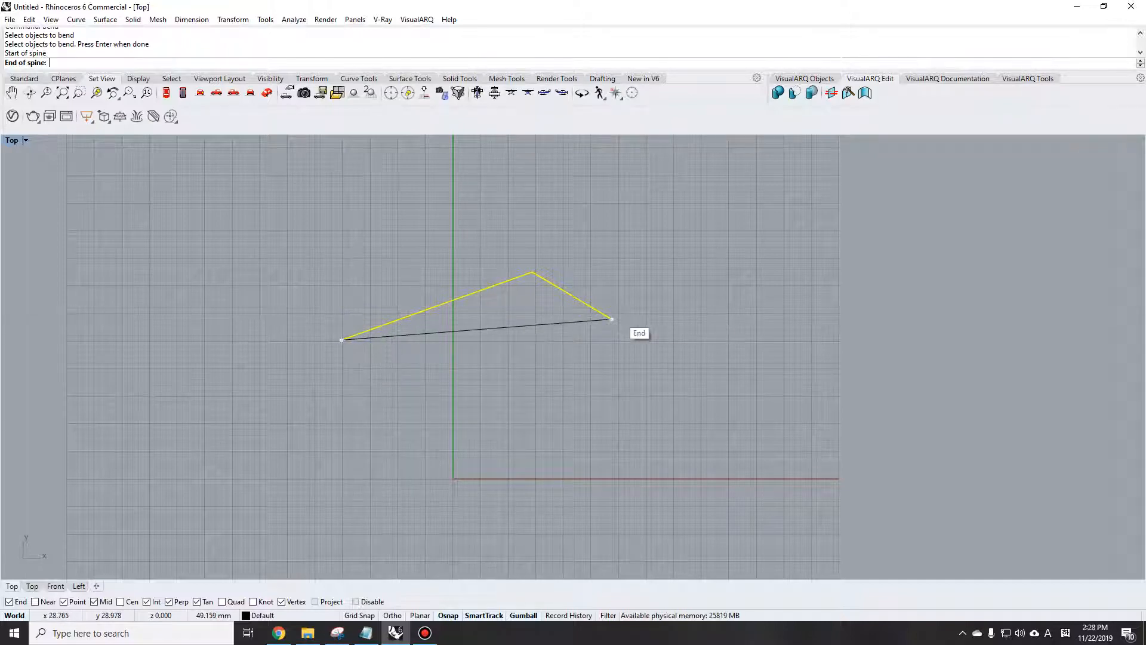
{"action": "left_click", "coordinate": [612, 320]}
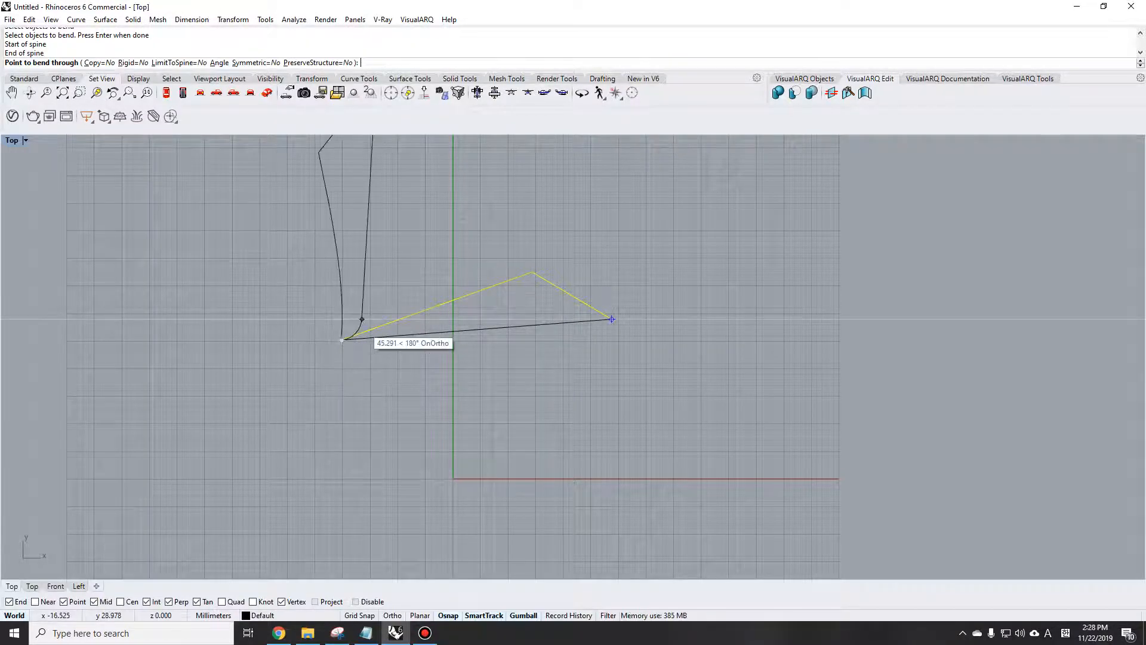
{"action": "left_click", "coordinate": [353, 371]}
- Select the bent curve, examine its shape and control points from a rotated view, and restore the Top view
{"action": "scroll", "coordinate": [456, 260], "scroll_direction": "down", "scroll_amount": 4}
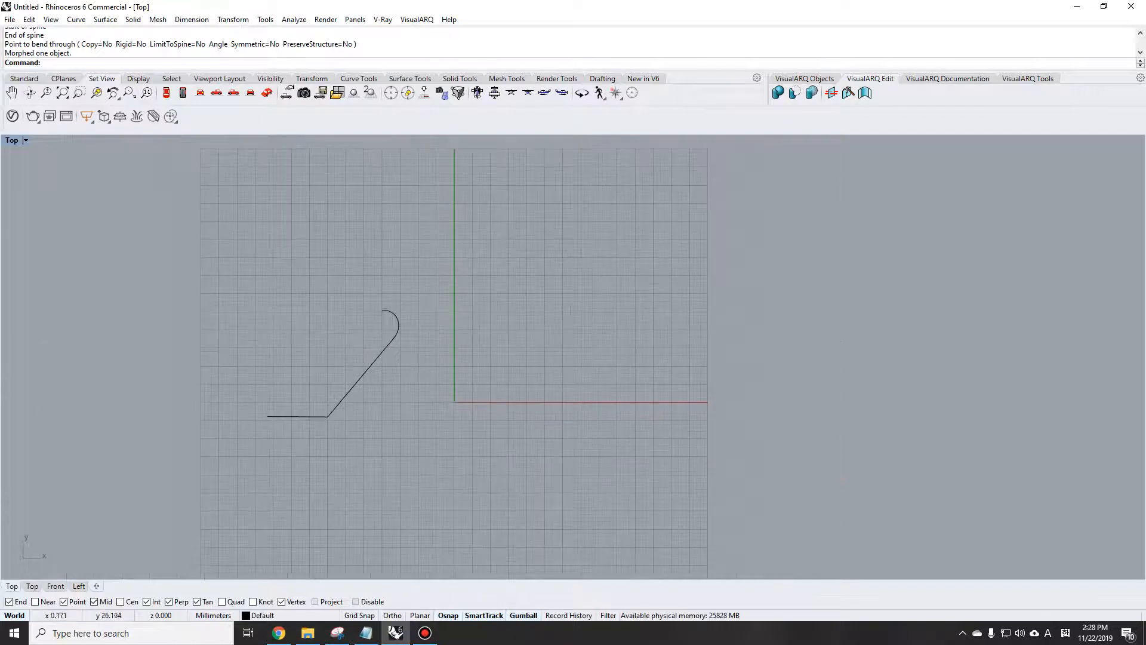
{"action": "scroll", "coordinate": [408, 357], "scroll_direction": "up", "scroll_amount": 4}
{"action": "left_click_drag", "start_coordinate": [385, 369], "coordinate": [325, 335]}
{"action": "scroll", "coordinate": [462, 378], "scroll_direction": "down", "scroll_amount": 4}
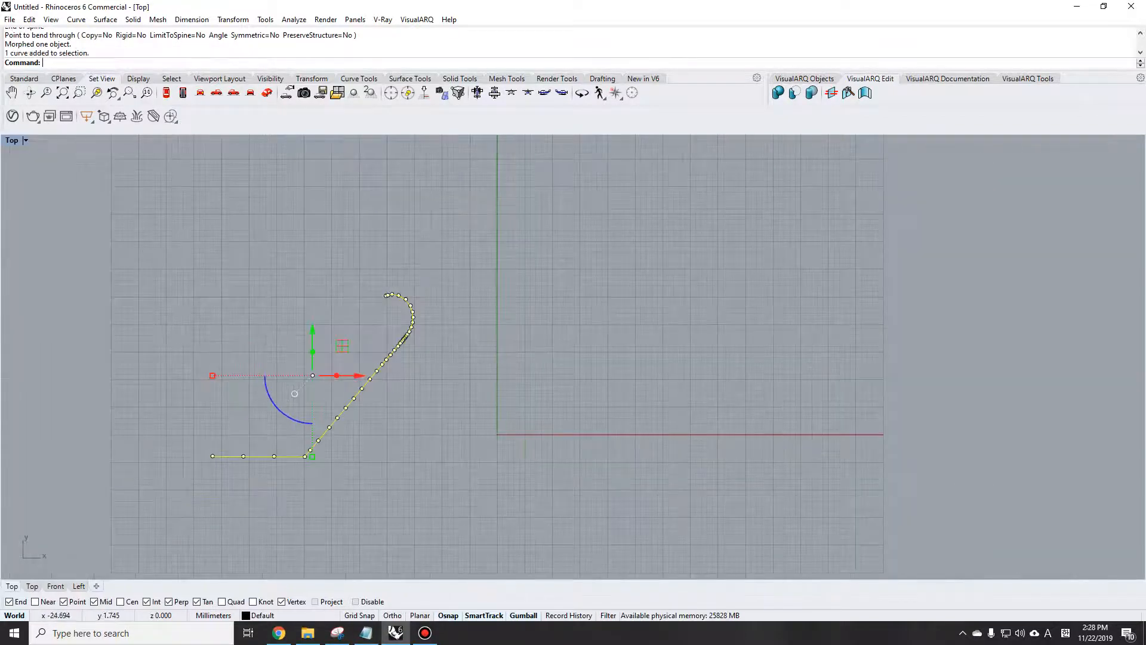
{"action": "scroll", "coordinate": [359, 416], "scroll_direction": "up", "scroll_amount": 6}
{"action": "type", "text": "rt"}
{"action": "key", "text": "Return"}
{"action": "left_click_drag", "start_coordinate": [385, 501], "coordinate": [438, 426]}
{"action": "scroll", "coordinate": [441, 445], "scroll_direction": "up", "scroll_amount": 8}
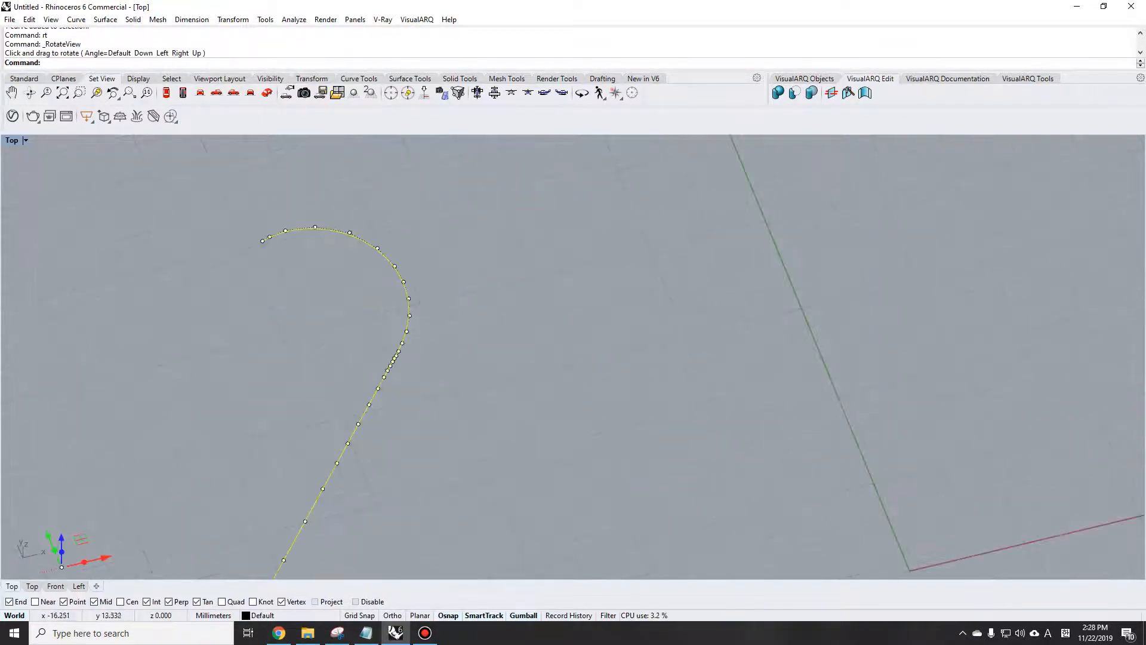
{"action": "scroll", "coordinate": [409, 227], "scroll_direction": "down", "scroll_amount": 4}
{"action": "type", "text": "tt"}
{"action": "key", "text": "Return"}
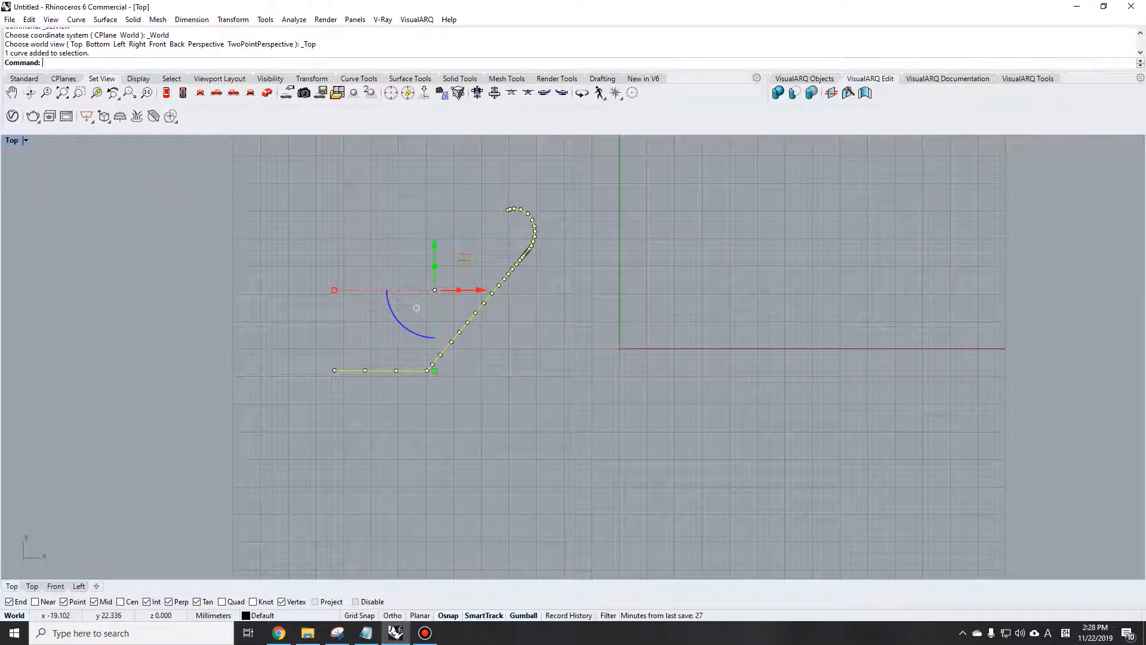
- Bend the curve's lower part toward the right, using a short downward spine beside its straight diagonal section
{"action": "key", "text": "Return"}
{"action": "left_click", "coordinate": [492, 238]}
{"action": "left_click", "coordinate": [464, 331]}
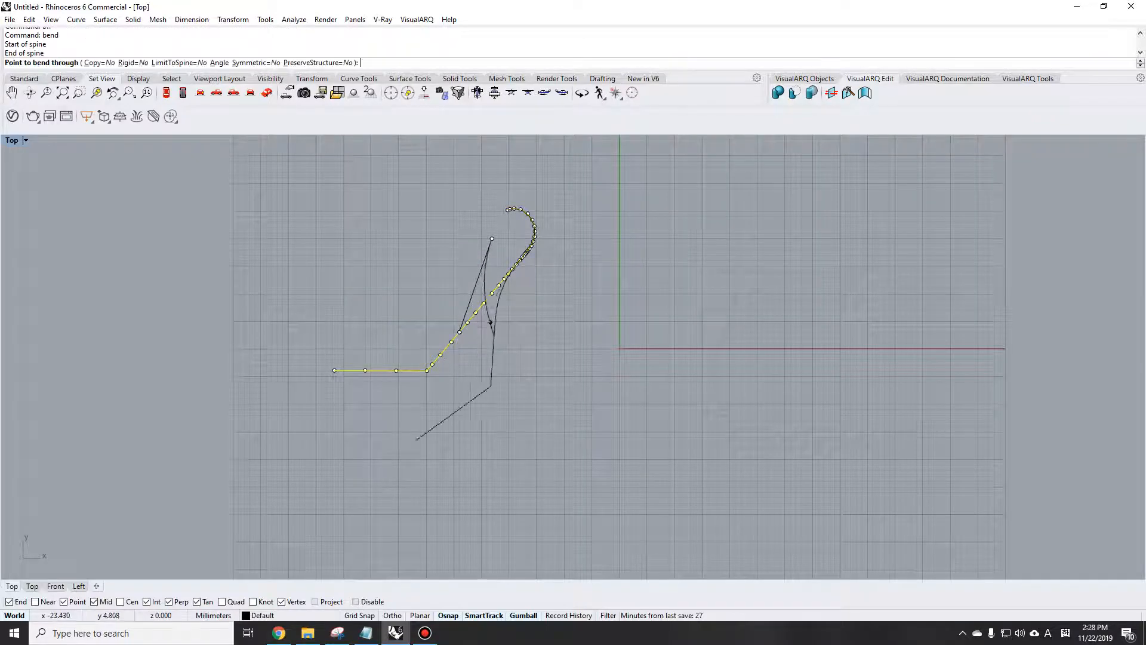
{"action": "left_click", "coordinate": [473, 347]}
- Bend the curve's lower tail to the right with a short downward spine next to it, and deselect the curve
{"action": "key", "text": "Return"}
{"action": "left_click", "coordinate": [492, 366]}
{"action": "left_click", "coordinate": [481, 435]}
{"action": "left_click", "coordinate": [535, 412]}
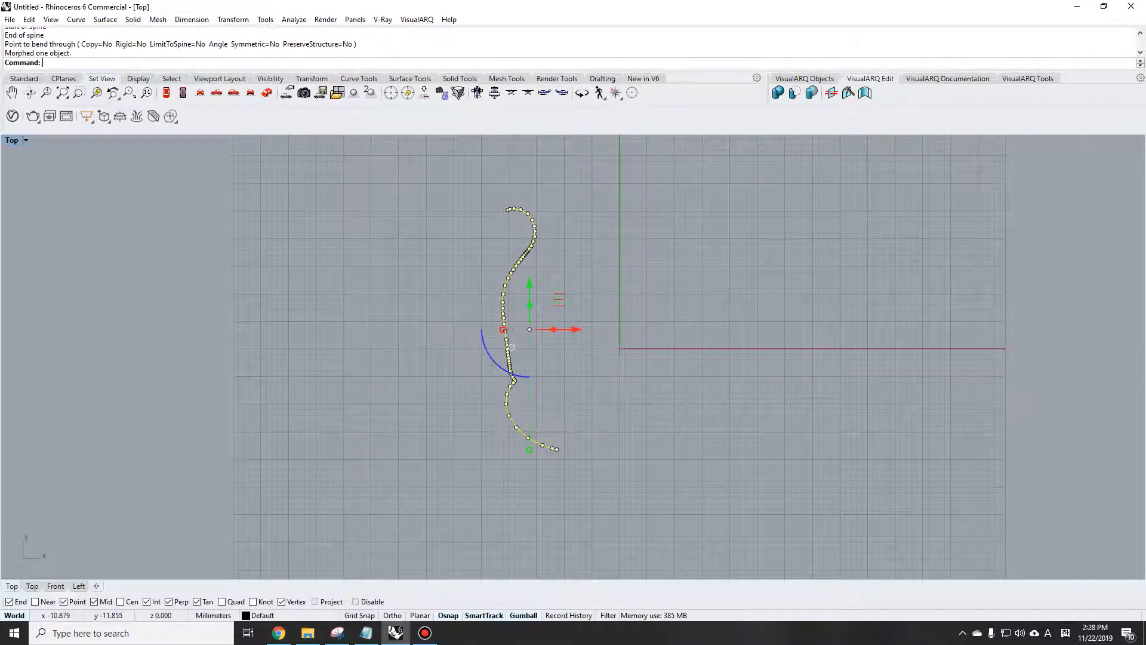
{"action": "key", "text": "Return"}
{"action": "key", "text": "Escape"}
- Bend the curve's upper half over to the right, using an upward spine beside it
{"action": "type", "text": "bn"}
{"action": "key", "text": "Return"}
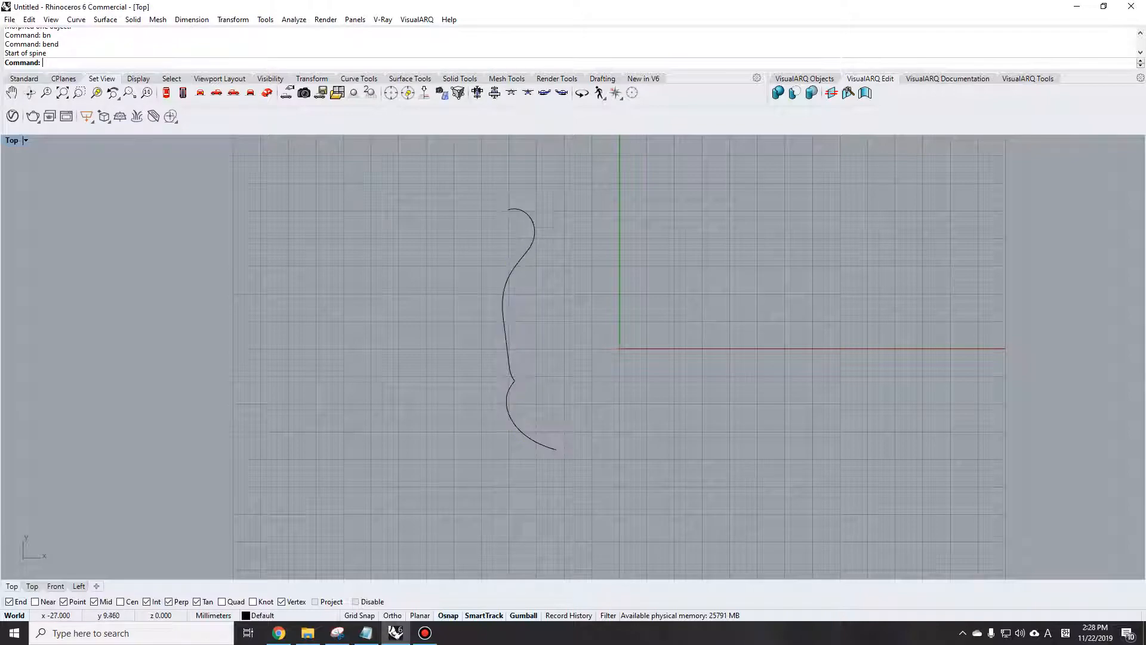
{"action": "left_click", "coordinate": [505, 333]}
{"action": "key", "text": "Return"}
{"action": "left_click", "coordinate": [478, 331]}
{"action": "left_click", "coordinate": [502, 240]}
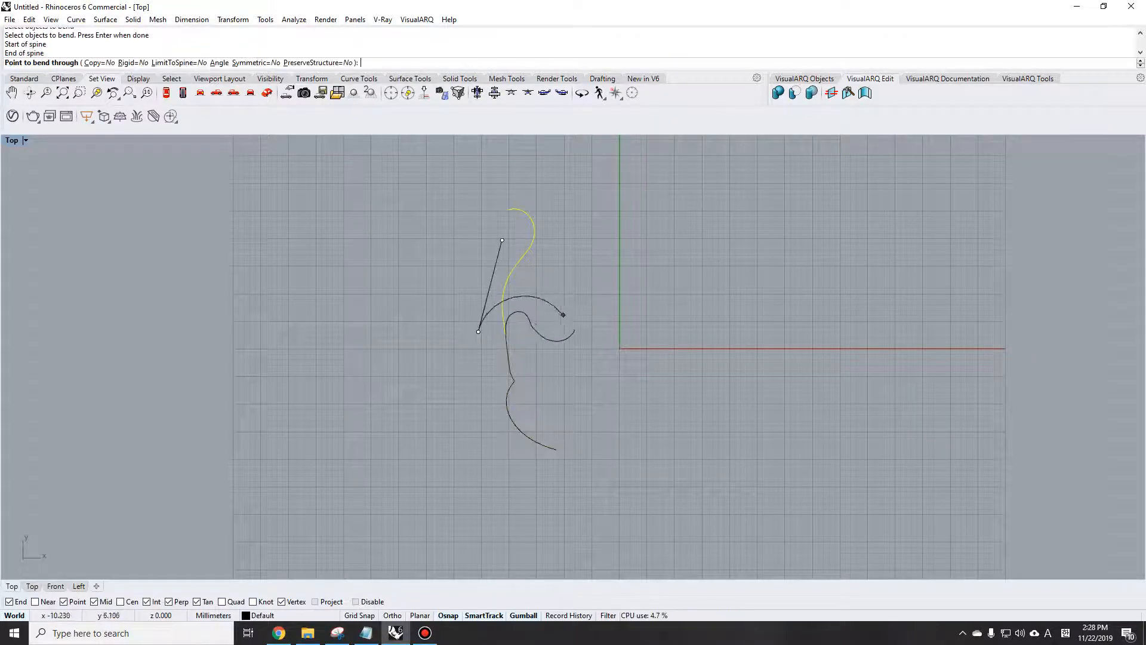
{"action": "left_click", "coordinate": [563, 316]}
{"action": "type", "text": "bn"}
{"action": "key", "text": "Return"}
{"action": "scroll", "coordinate": [529, 358], "scroll_direction": "down", "scroll_amount": 4}
{"action": "scroll", "coordinate": [532, 379], "scroll_direction": "up", "scroll_amount": 12}
{"action": "type", "text": "rt"}
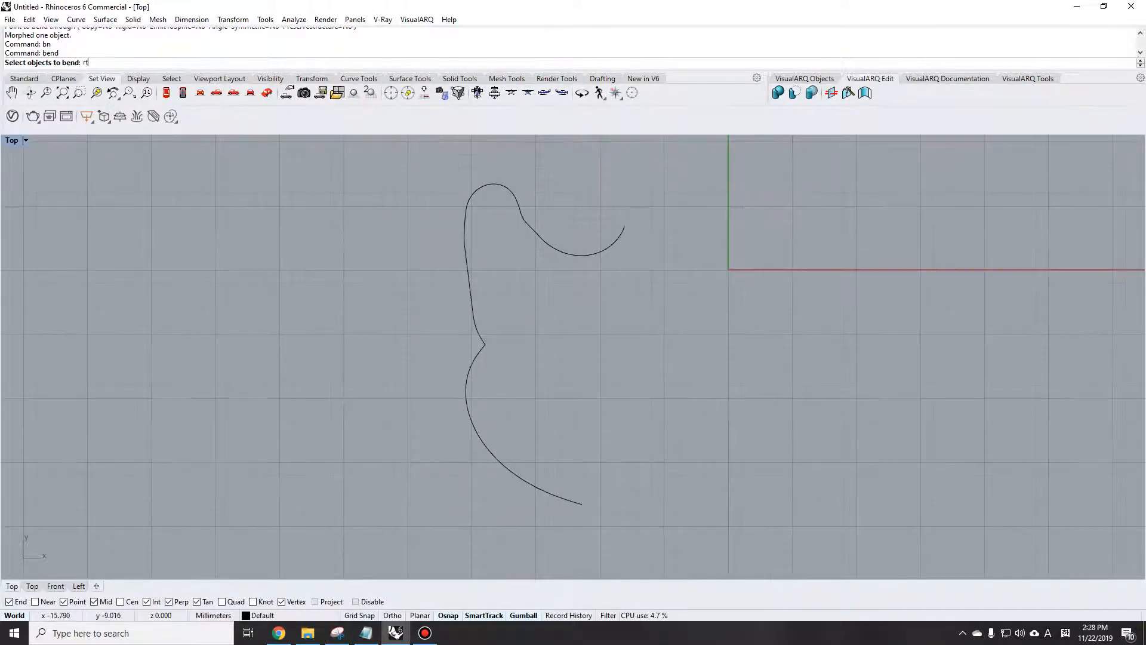
{"action": "key", "text": "Return"}
{"action": "key", "text": "Escape"}
- Delete the repeatedly bent curve from the model
{"action": "left_click", "coordinate": [478, 332]}
{"action": "type", "text": "e"}
{"action": "key", "text": "Return"}
- Create a flat rectangular surface beside the origin in a rotated 3D view and select it
{"action": "scroll", "coordinate": [385, 334], "scroll_direction": "down", "scroll_amount": 8}
{"action": "type", "text": "rt"}
{"action": "key", "text": "Return"}
{"action": "left_click_drag", "start_coordinate": [433, 472], "coordinate": [500, 369]}
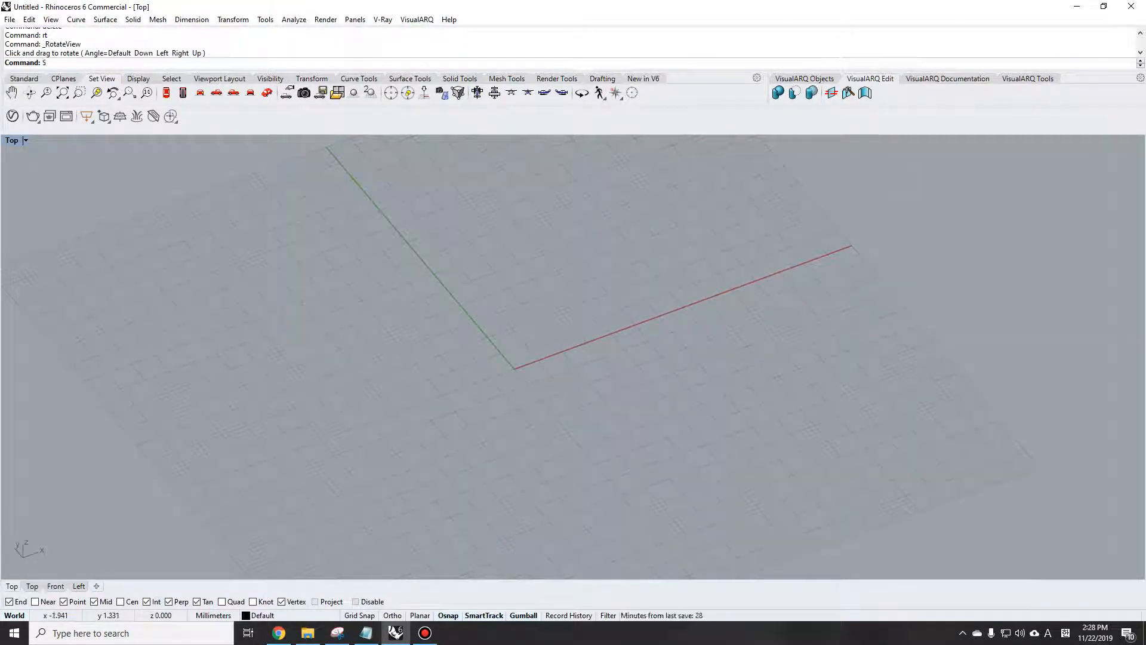
{"action": "type", "text": "as"}
{"action": "key", "text": "Return"}
{"action": "left_click", "coordinate": [454, 388]}
{"action": "left_click", "coordinate": [612, 237]}
{"action": "left_click", "coordinate": [576, 333]}
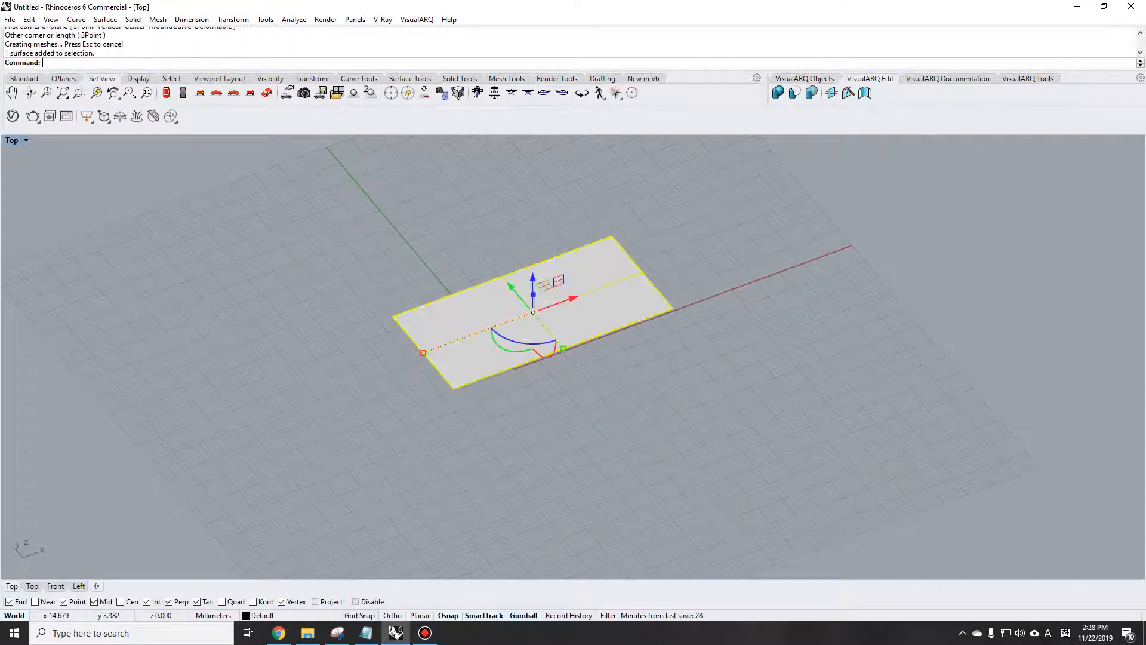
- In the Front view, bend the surface's right side upward with a roughly horizontal spine just below it
{"action": "type", "text": "f"}
{"action": "key", "text": "Return"}
{"action": "scroll", "coordinate": [582, 393], "scroll_direction": "up", "scroll_amount": 6}
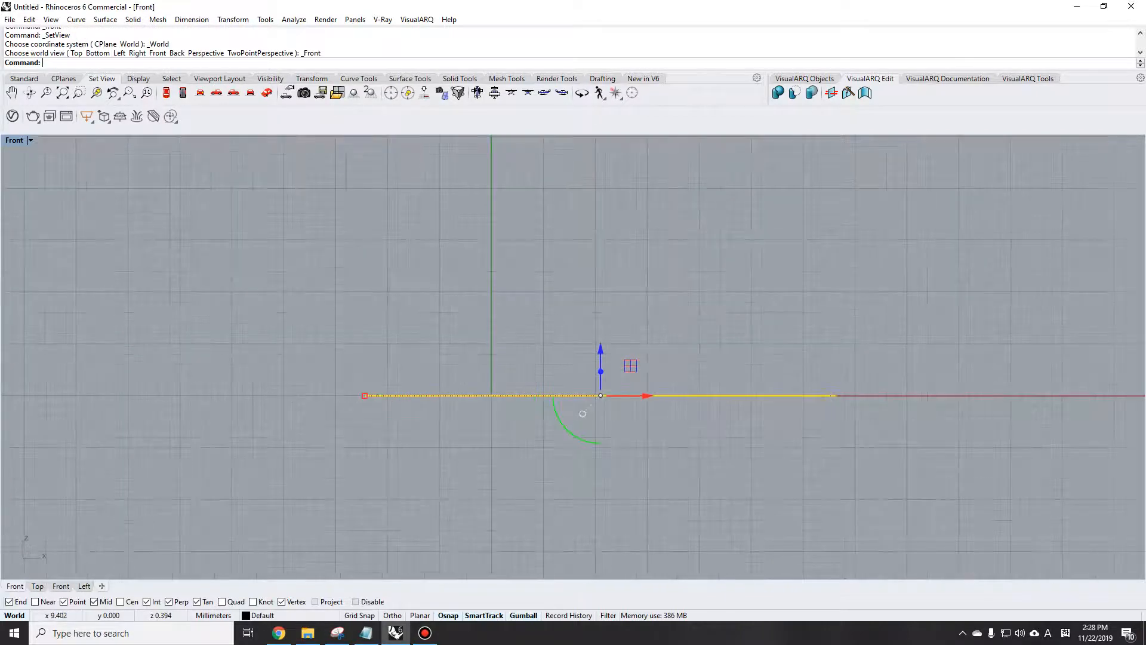
{"action": "scroll", "coordinate": [612, 396], "scroll_direction": "down", "scroll_amount": 6}
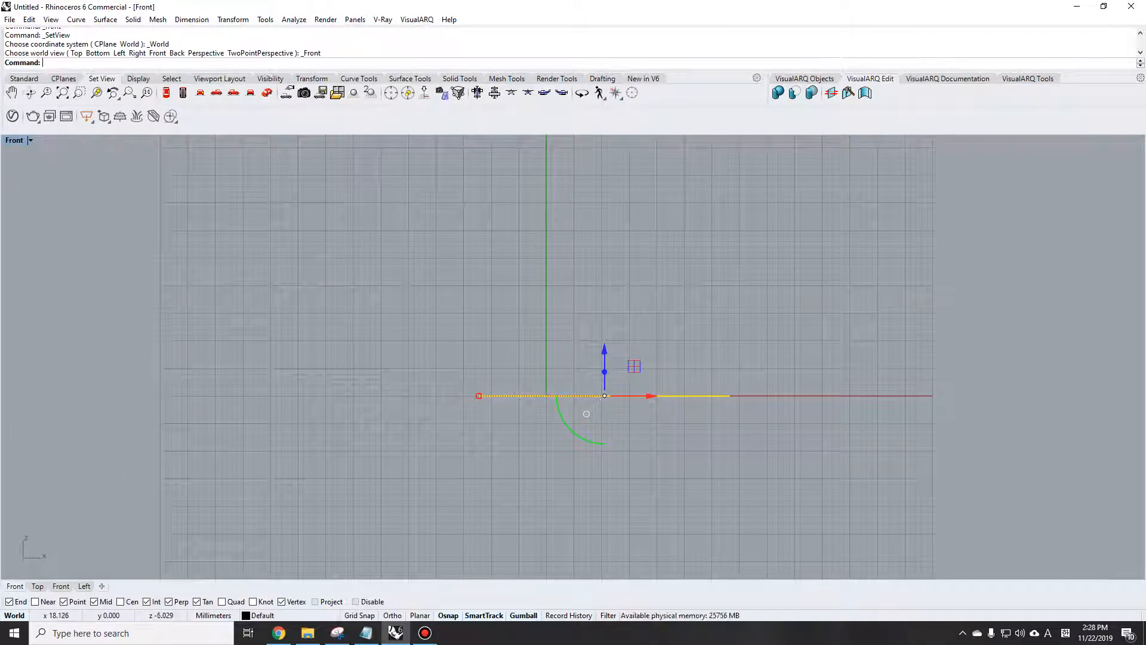
{"action": "type", "text": "bn"}
{"action": "key", "text": "Return"}
{"action": "left_click", "coordinate": [537, 399]}
{"action": "left_click", "coordinate": [767, 403]}
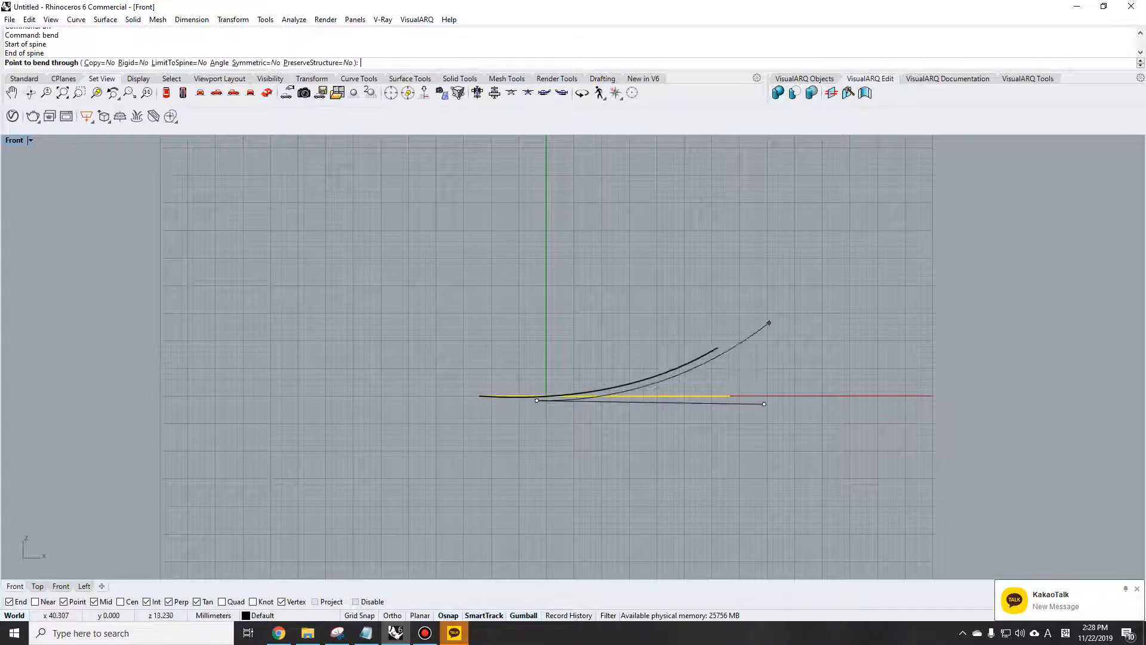
{"action": "left_click", "coordinate": [767, 309]}
- Bend the curved surface in a rotated 3D view, with a spine running diagonally from its near-left edge to its far-right edge
{"action": "type", "text": "rt"}
{"action": "key", "text": "Return"}
{"action": "left_click_drag", "start_coordinate": [519, 281], "coordinate": [596, 362]}
{"action": "right_click_drag", "start_coordinate": [596, 361], "coordinate": [599, 362]}
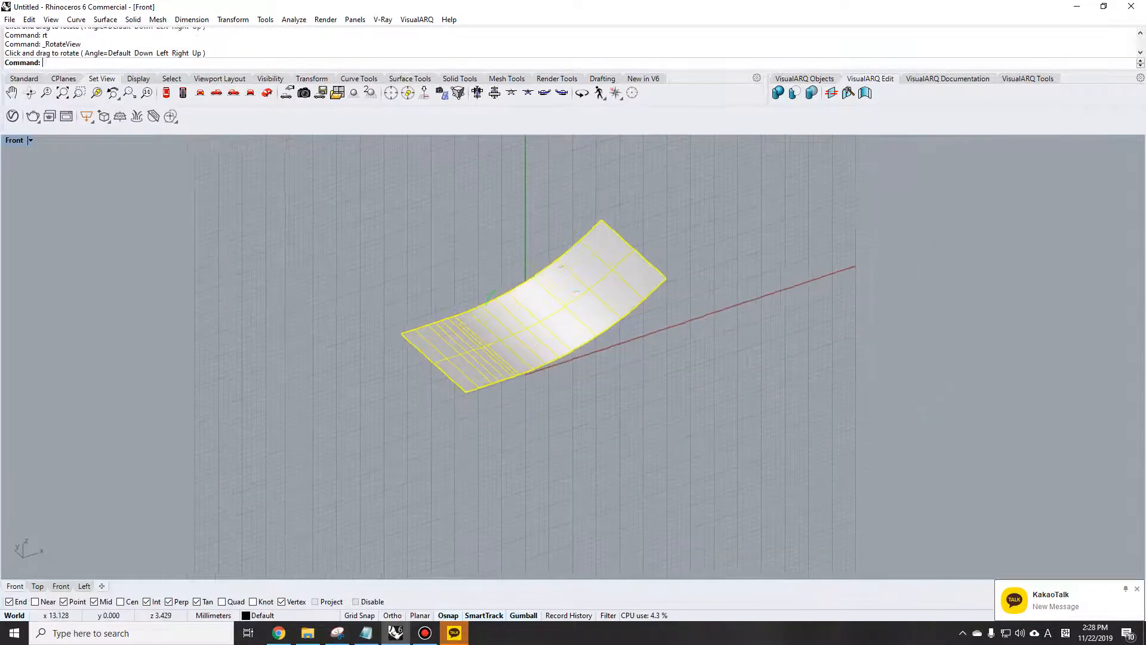
{"action": "left_click", "coordinate": [596, 361]}
{"action": "left_click", "coordinate": [542, 334]}
{"action": "type", "text": "bn"}
{"action": "key", "text": "Return"}
{"action": "left_click", "coordinate": [437, 374]}
{"action": "left_click", "coordinate": [613, 236]}
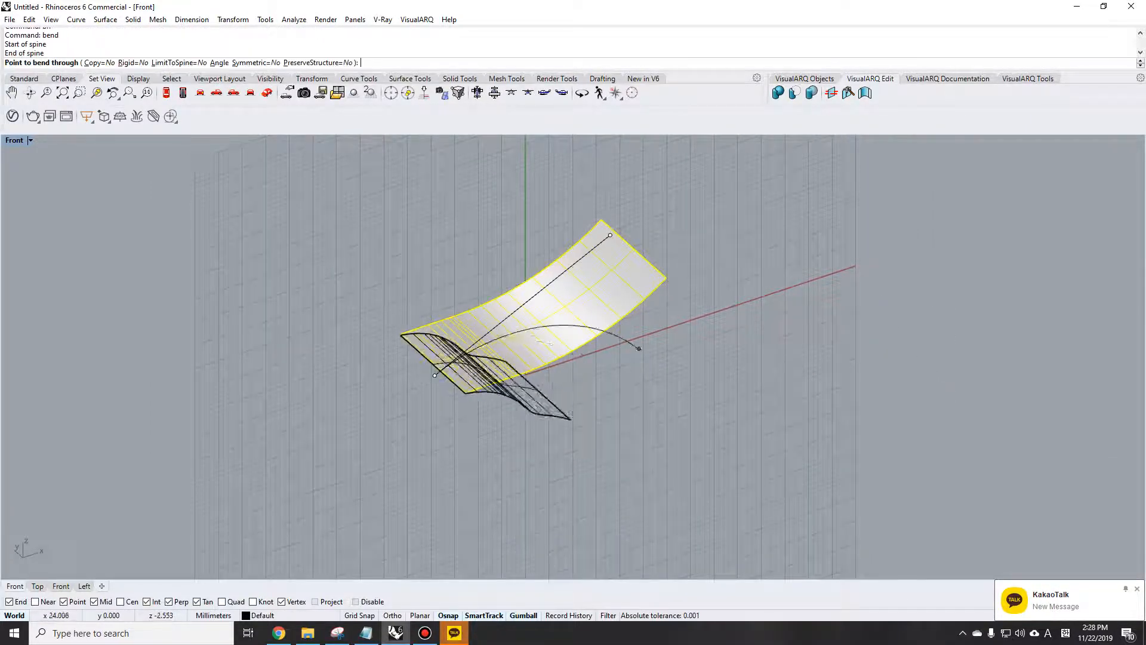
{"action": "left_click", "coordinate": [724, 216]}
- In the Top view, bend the surface into a fan shape with a spine across its length, through a point well below it
{"action": "type", "text": "top"}
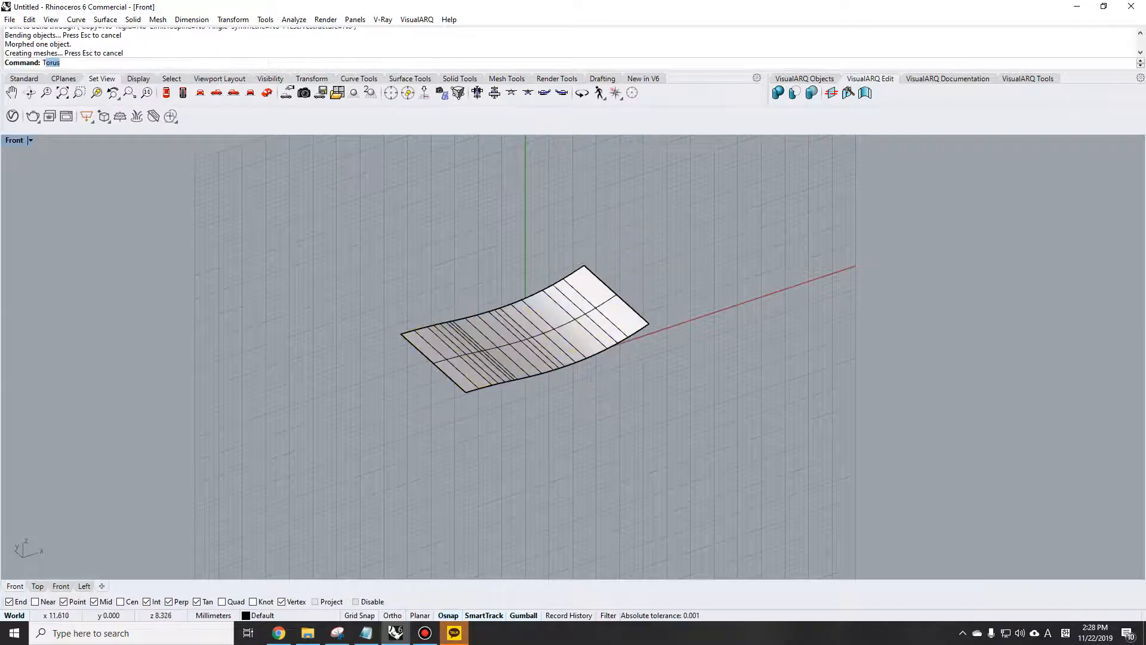
{"action": "key", "text": "Return"}
{"action": "left_click", "coordinate": [552, 239]}
{"action": "key", "text": "Return"}
{"action": "left_click", "coordinate": [471, 256]}
{"action": "type", "text": "bn"}
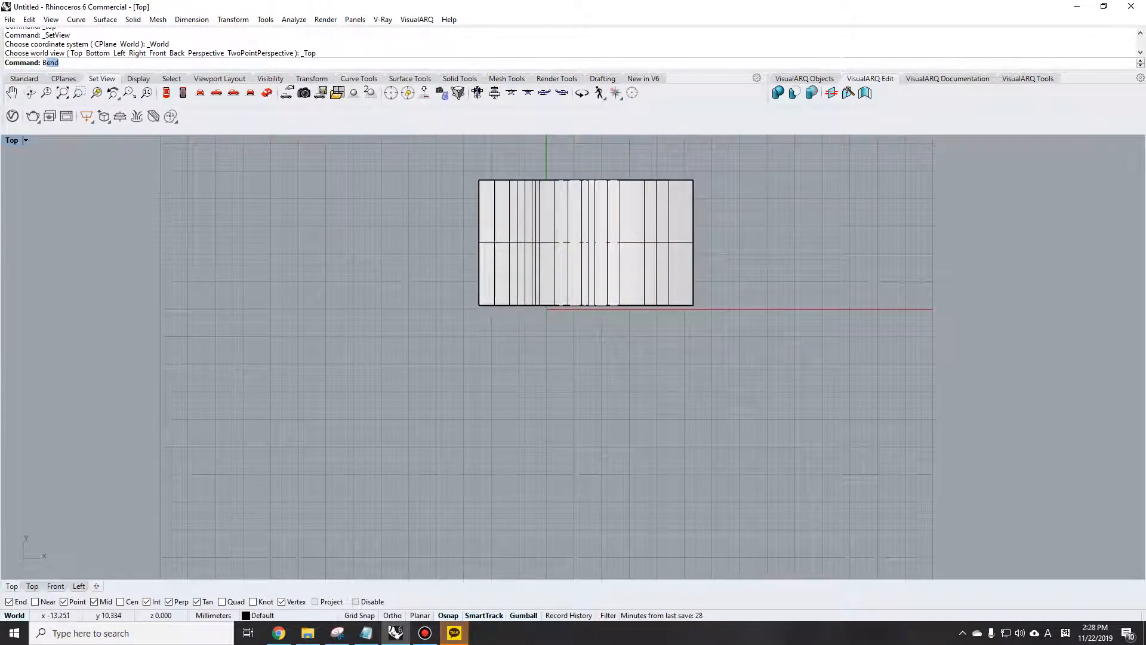
{"action": "key", "text": "Return"}
{"action": "left_click", "coordinate": [496, 251]}
{"action": "key", "text": "Return"}
{"action": "left_click", "coordinate": [452, 232]}
{"action": "left_click", "coordinate": [812, 253]}
{"action": "left_click", "coordinate": [522, 402]}
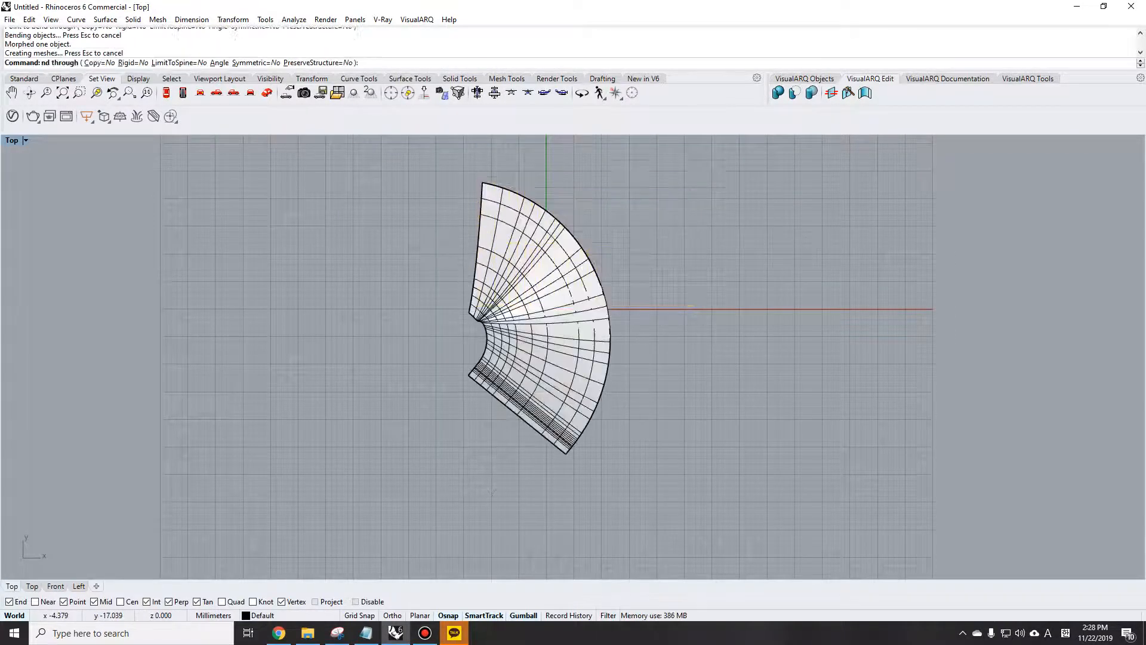
- Inspect the fan-shaped surface from a rotated view and delete it
{"action": "type", "text": "rt"}
{"action": "key", "text": "Return"}
{"action": "left_click_drag", "start_coordinate": [528, 382], "coordinate": [662, 280]}
{"action": "scroll", "coordinate": [609, 448], "scroll_direction": "up", "scroll_amount": 4}
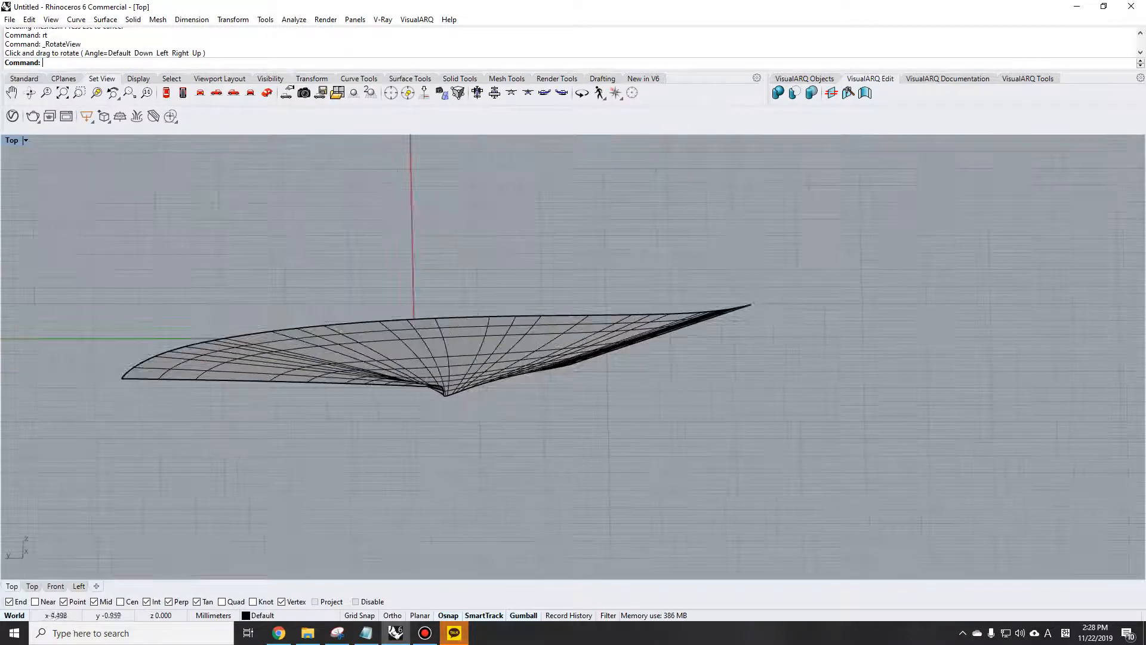
{"action": "left_click", "coordinate": [525, 358]}
{"action": "type", "text": "e"}
{"action": "key", "text": "Return"}
- Check the command list on the Curve 2 slide in Google Slides and return to Rhino's Top view
{"action": "left_click", "coordinate": [279, 633]}
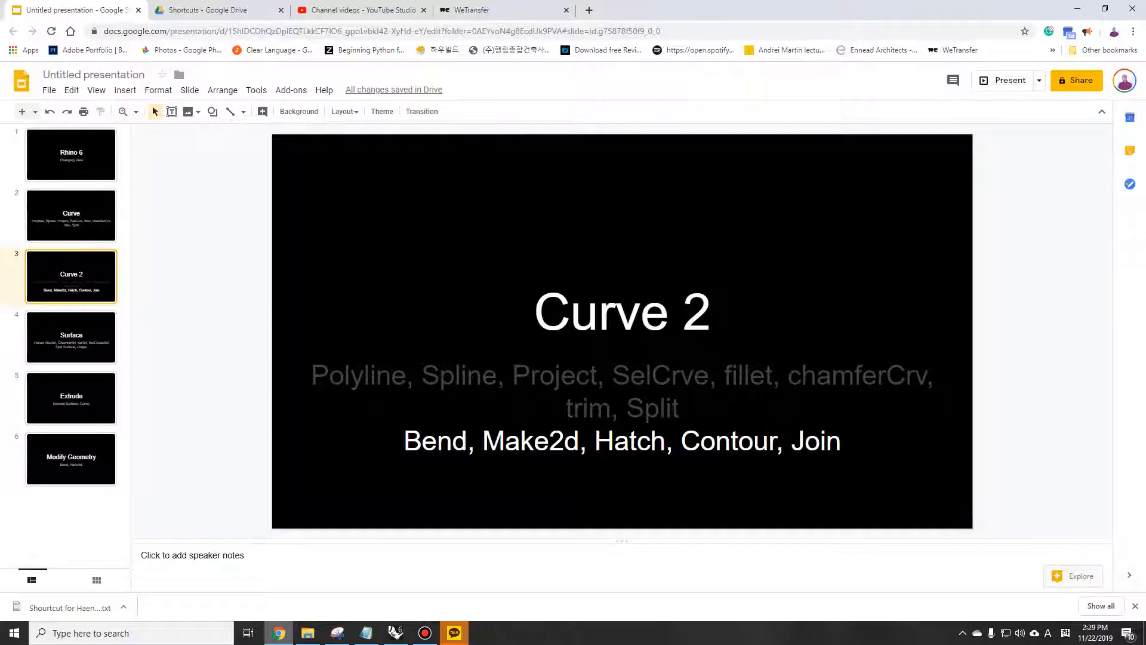
{"action": "mouse_move", "coordinate": [454, 633]}
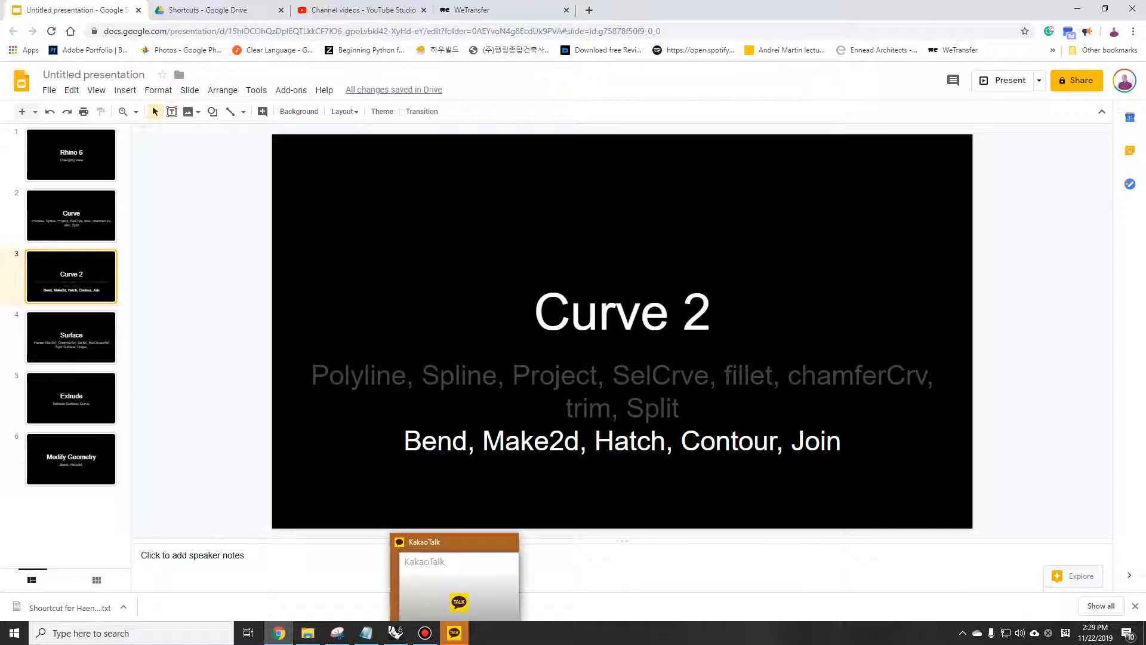
{"action": "left_click", "coordinate": [396, 633]}
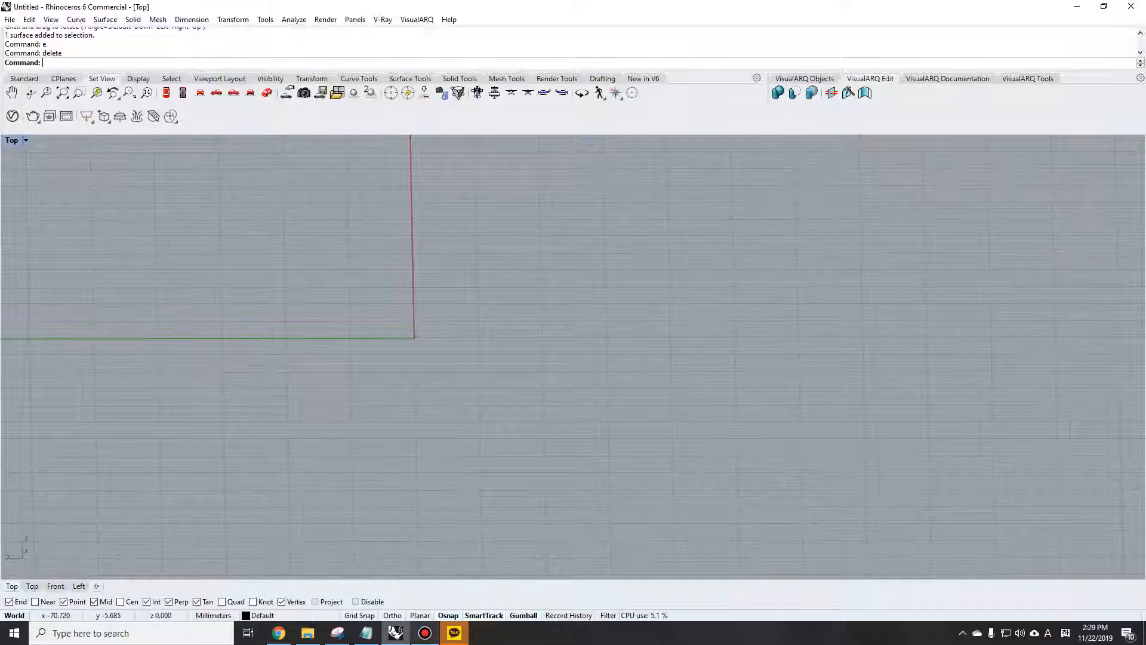
{"action": "type", "text": "tt"}
{"action": "key", "text": "space"}
{"action": "type", "text": "we"}
{"action": "key", "text": "space"}
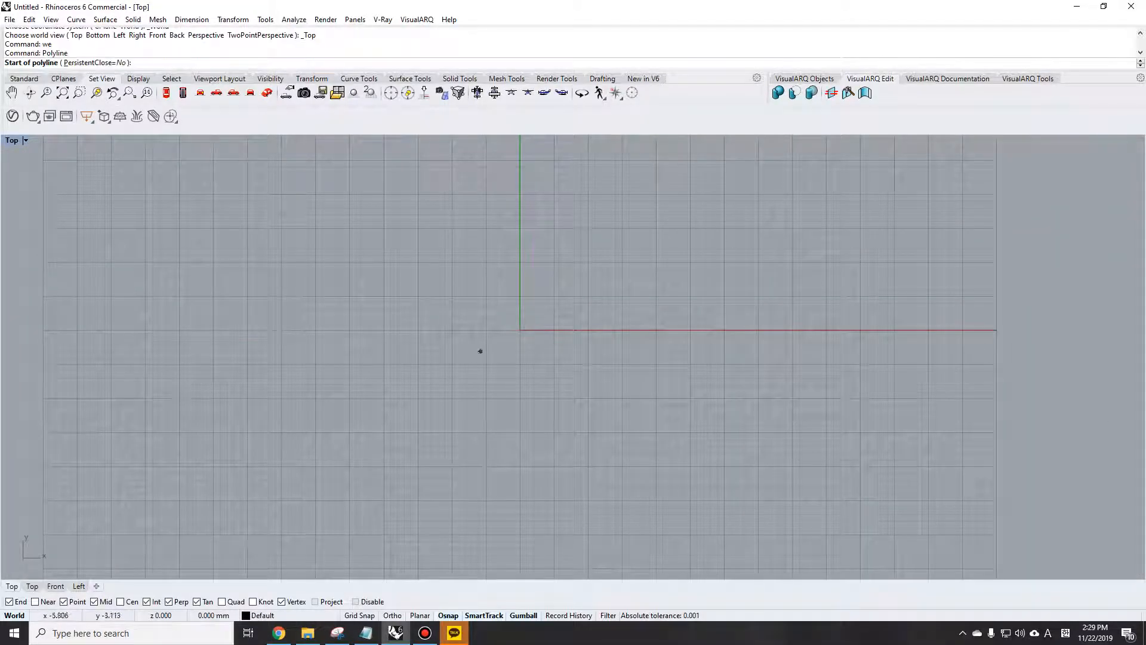
{"action": "key", "text": "Escape"}
- Draw a rectangle around the origin and a longer second rectangle overlapping its lower-right corner
{"action": "type", "text": "rec"}
{"action": "key", "text": "space"}
{"action": "left_click", "coordinate": [386, 263]}
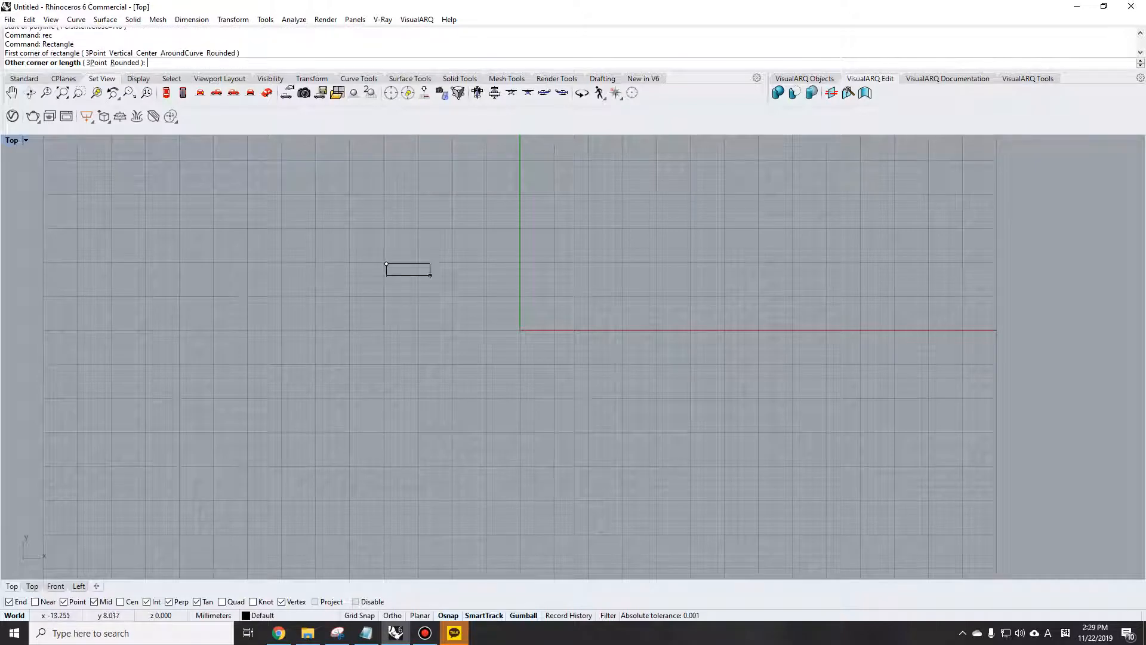
{"action": "left_click", "coordinate": [619, 383]}
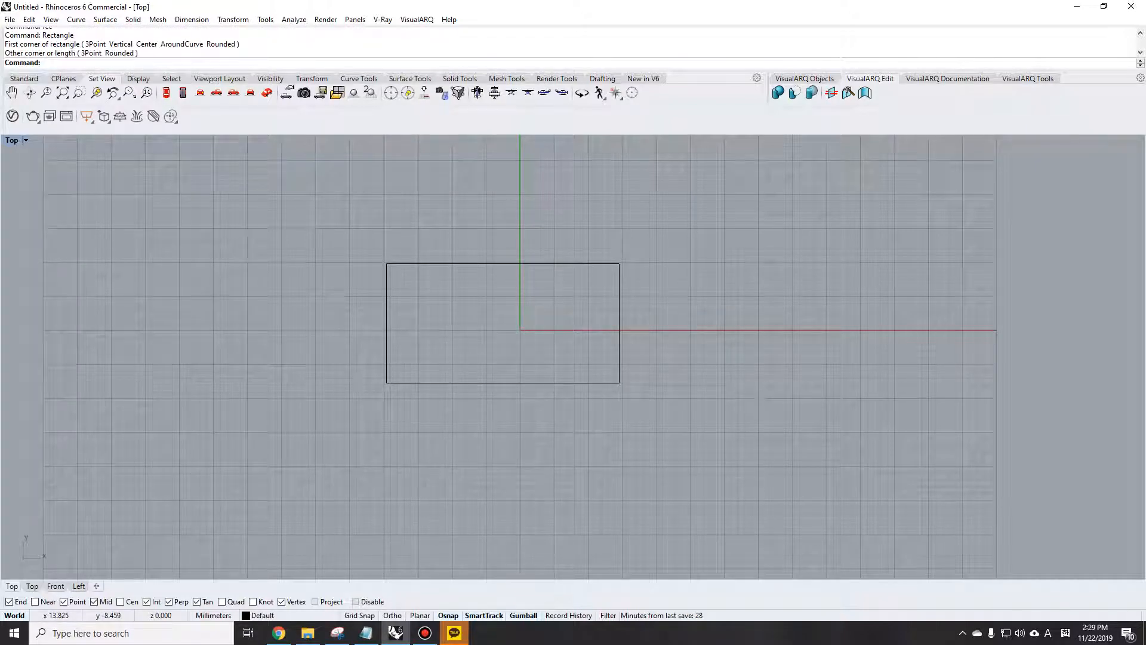
{"action": "type", "text": "rec"}
{"action": "key", "text": "space"}
{"action": "left_click", "coordinate": [521, 338]}
{"action": "left_click", "coordinate": [930, 469]}
- Draw a third, long thin horizontal rectangle crossing the first rectangle around the origin
{"action": "type", "text": "rec"}
{"action": "key", "text": "space"}
{"action": "left_click", "coordinate": [225, 316]}
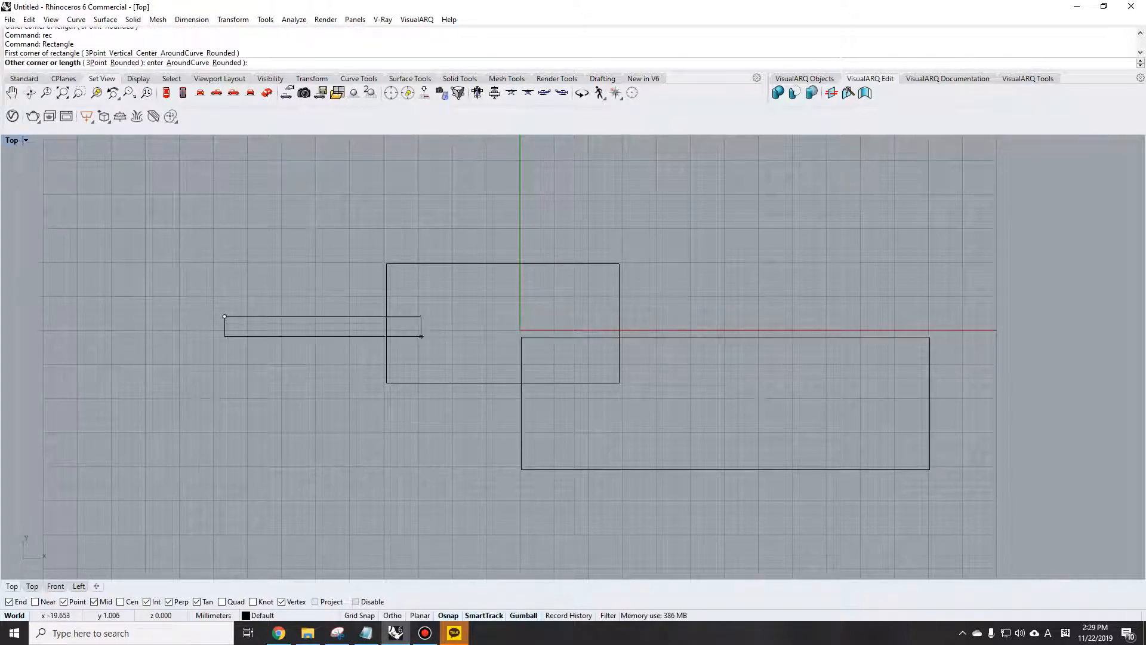
{"action": "left_click", "coordinate": [732, 363]}
{"action": "type", "text": "rec"}
{"action": "key", "text": "space"}
{"action": "key", "text": "ctrl+z"}
{"action": "key", "text": "Escape"}
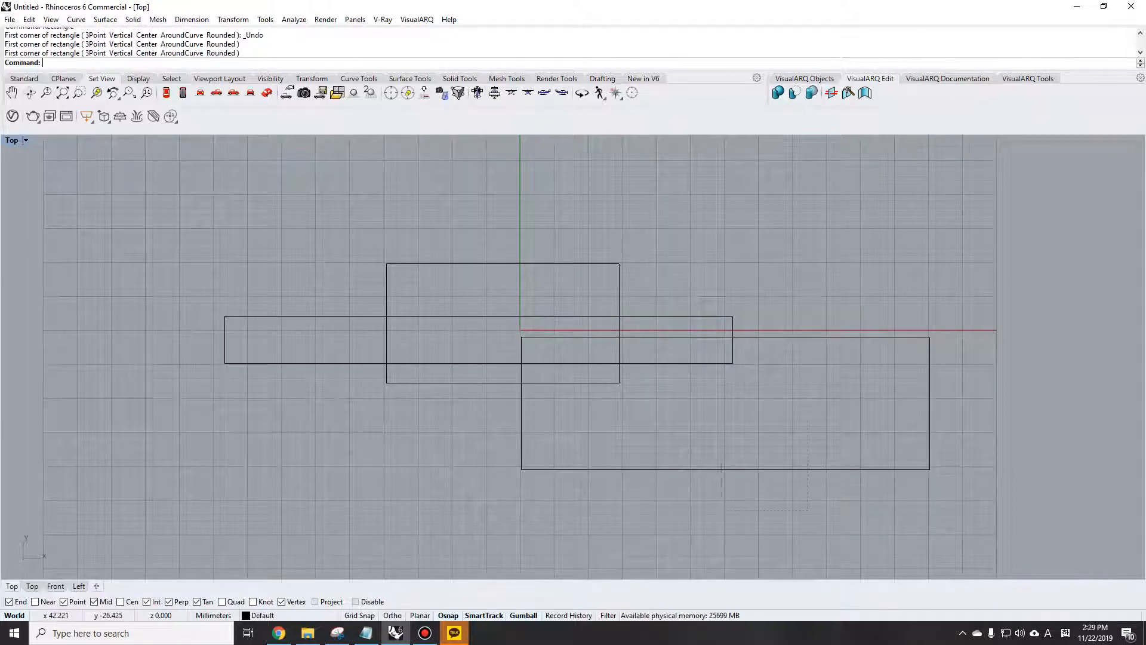
- Select all three overlapping rectangles and delete them
{"action": "left_click_drag", "start_coordinate": [829, 475], "coordinate": [458, 279]}
{"action": "type", "text": "e"}
{"action": "key", "text": "space"}
- Draw a narrow vertical rectangle left of the origin and a thin horizontal one extending right from its upper-right corner
{"action": "type", "text": "rec"}
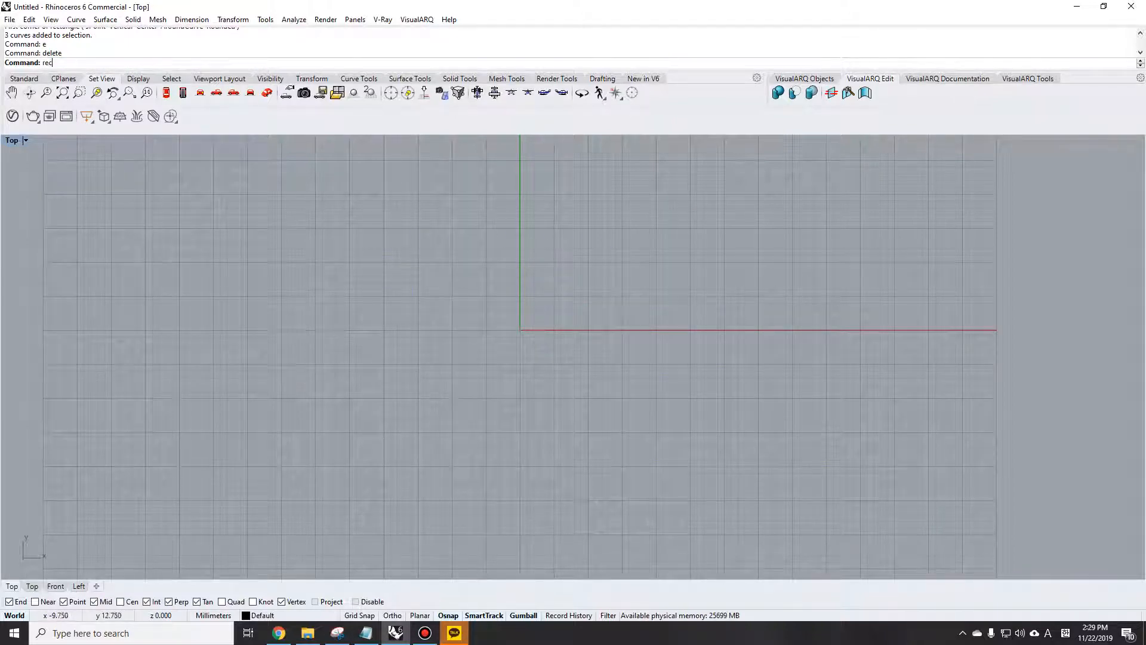
{"action": "key", "text": "space"}
{"action": "left_click", "coordinate": [442, 209]}
{"action": "left_click", "coordinate": [459, 427]}
{"action": "type", "text": "rec"}
{"action": "key", "text": "space"}
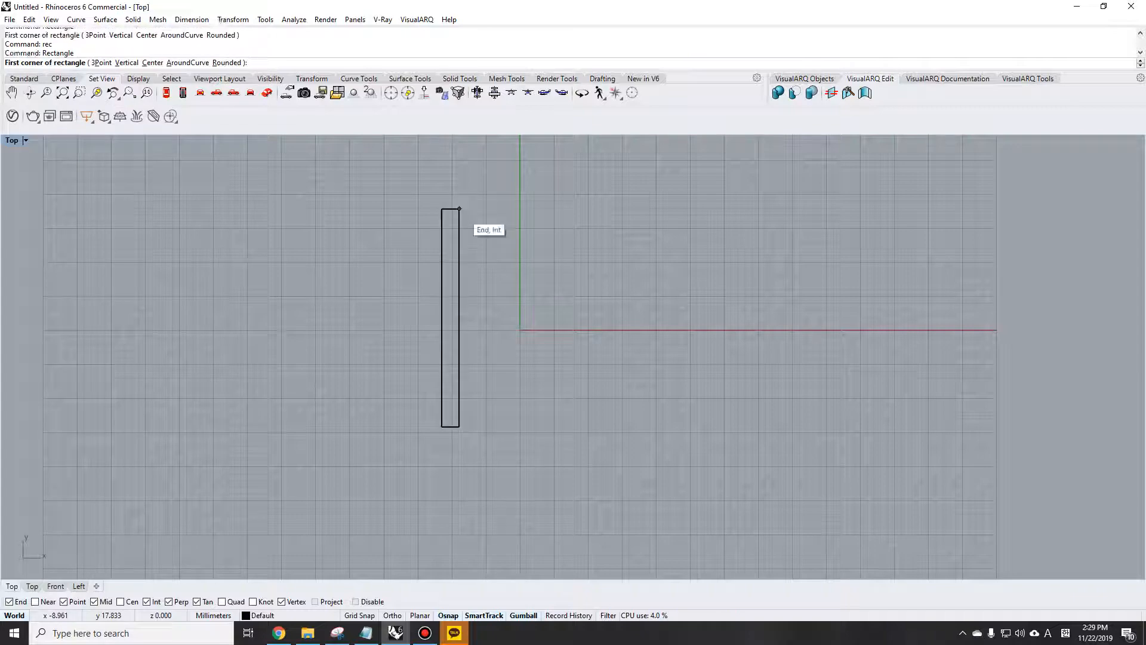
{"action": "left_click", "coordinate": [459, 209]}
{"action": "left_click", "coordinate": [709, 223]}
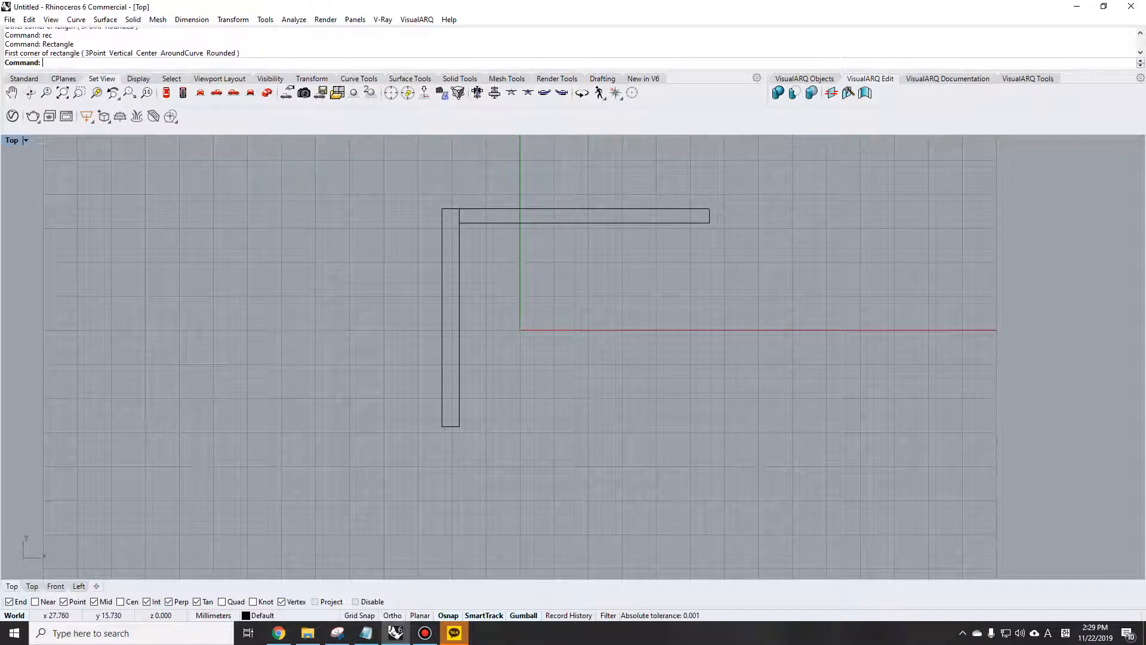
- Draw a narrow vertical rectangle downward from the lower-right corner of the top horizontal rectangle
{"action": "left_click", "coordinate": [709, 222]}
{"action": "type", "text": "rec"}
{"action": "key", "text": "space"}
{"action": "left_click", "coordinate": [710, 222]}
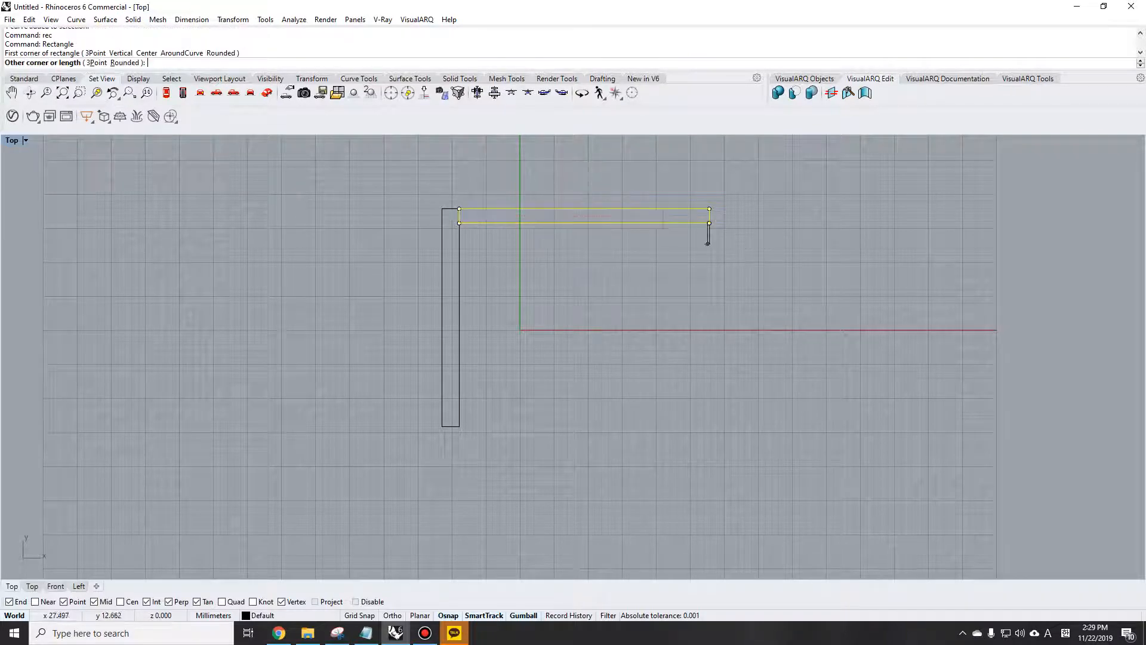
{"action": "left_click", "coordinate": [691, 431]}
{"action": "left_click", "coordinate": [691, 431]}
- Draw a thin horizontal rectangle from the right vertical's lower-left corner, running leftward past the left vertical rectangle
{"action": "type", "text": "rec"}
{"action": "key", "text": "space"}
{"action": "left_click", "coordinate": [692, 431]}
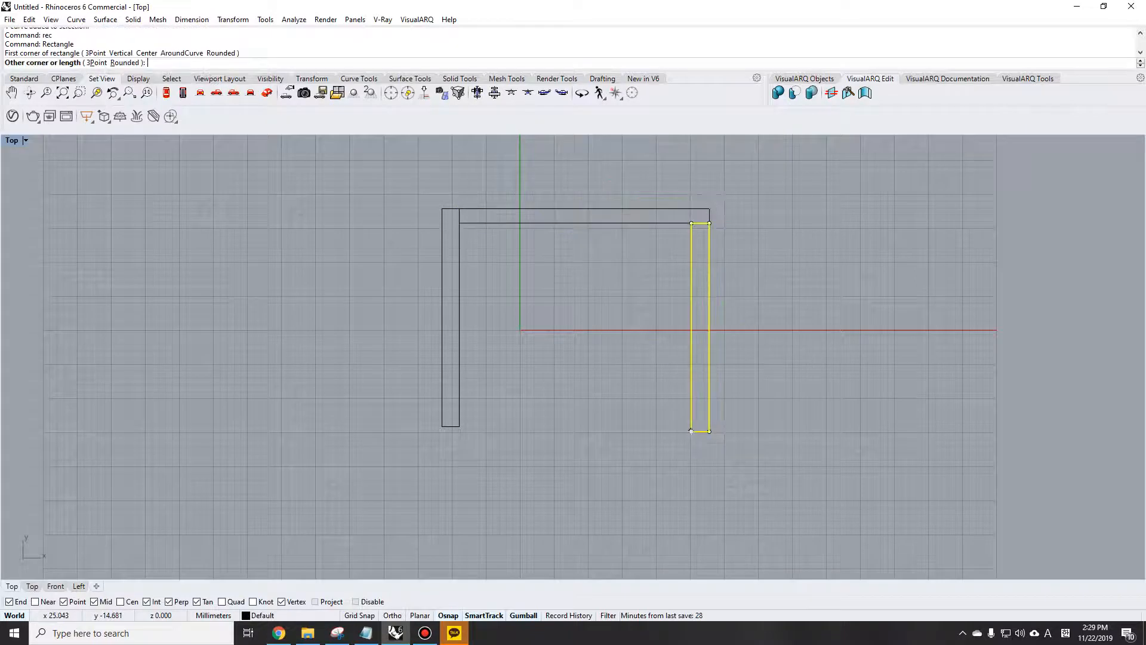
{"action": "key", "text": "Escape"}
{"action": "type", "text": "rec"}
{"action": "key", "text": "space"}
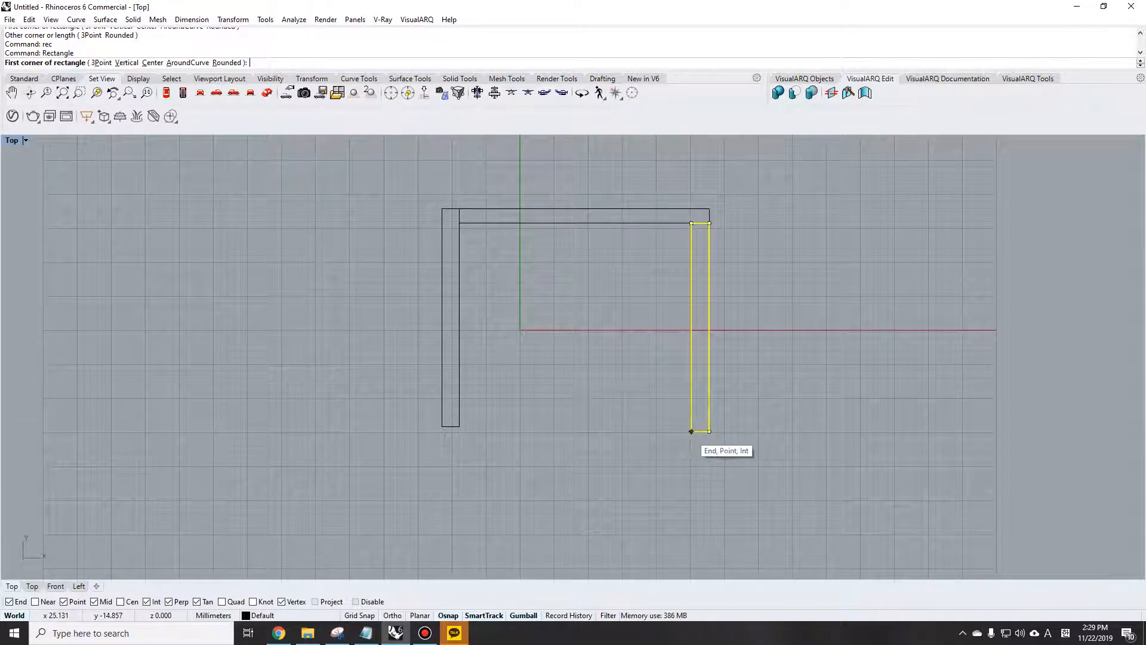
{"action": "left_click", "coordinate": [691, 432]}
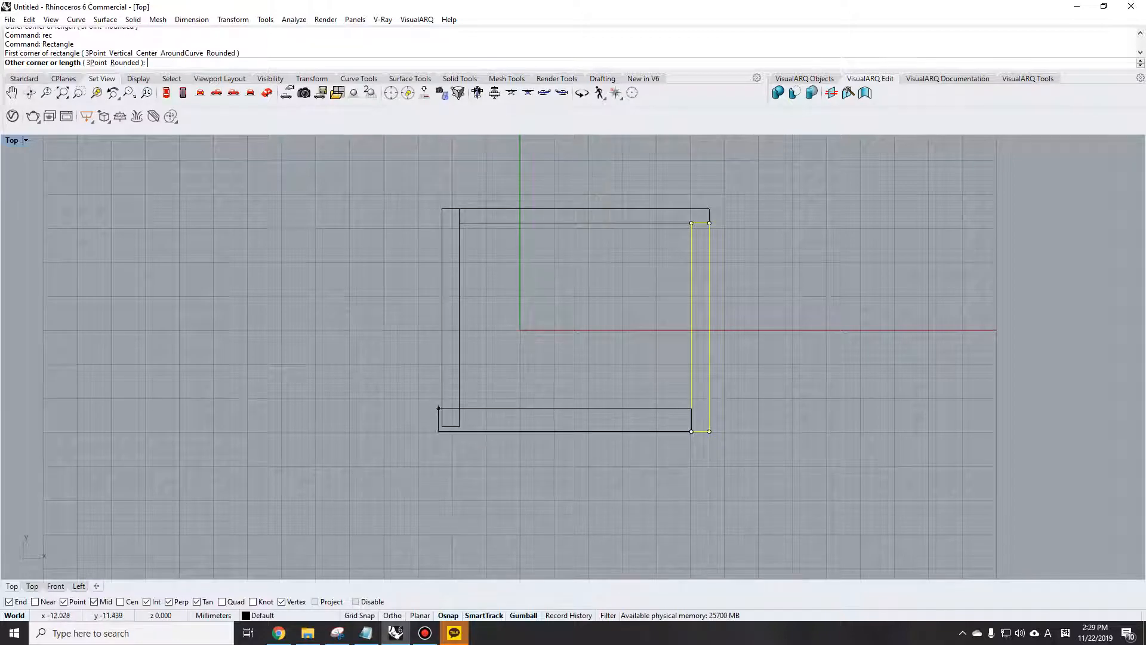
{"action": "left_click", "coordinate": [419, 415]}
- Redraw the bottom rectangle to end at the left vertical's inner edge and delete the overlong one
{"action": "type", "text": "rec"}
{"action": "key", "text": "space"}
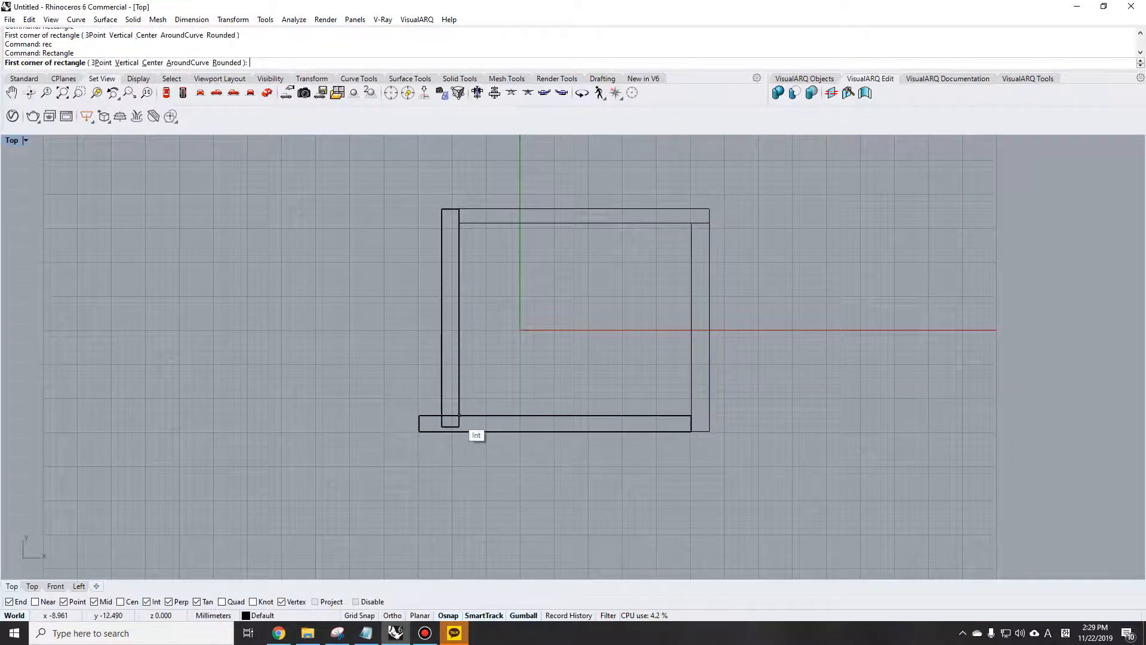
{"action": "key", "text": "Escape"}
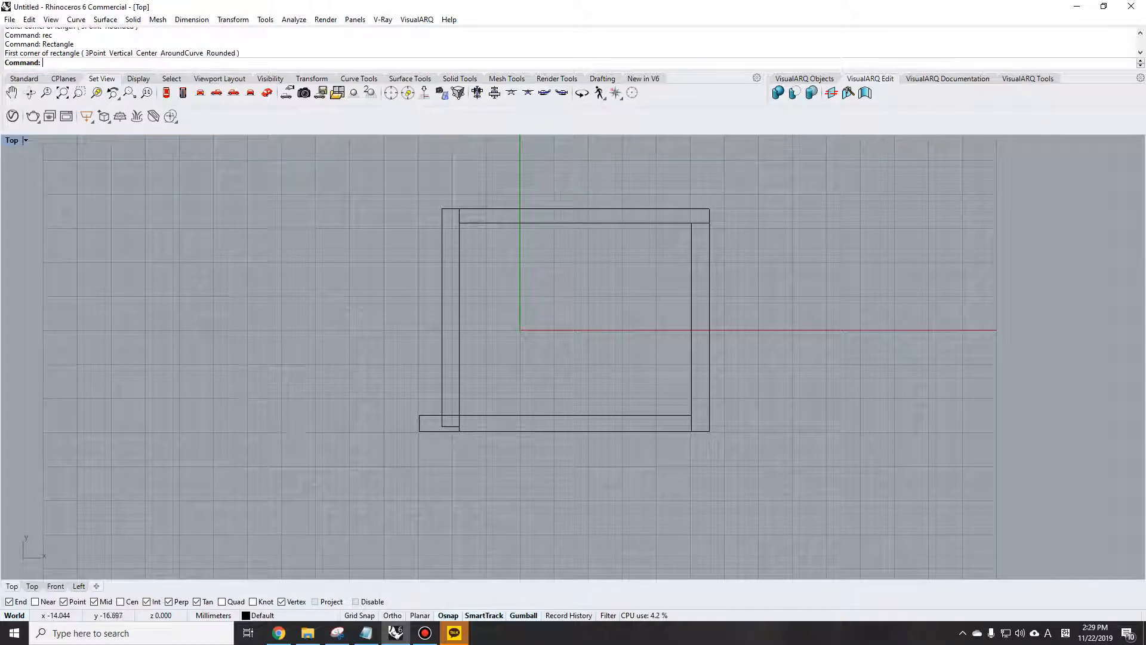
{"action": "left_click", "coordinate": [426, 431]}
{"action": "type", "text": "e"}
{"action": "key", "text": "space"}
- Redraw the left vertical rectangle over the frame's full height and delete the shorter original
{"action": "type", "text": "rec"}
{"action": "key", "text": "space"}
{"action": "left_click", "coordinate": [459, 431]}
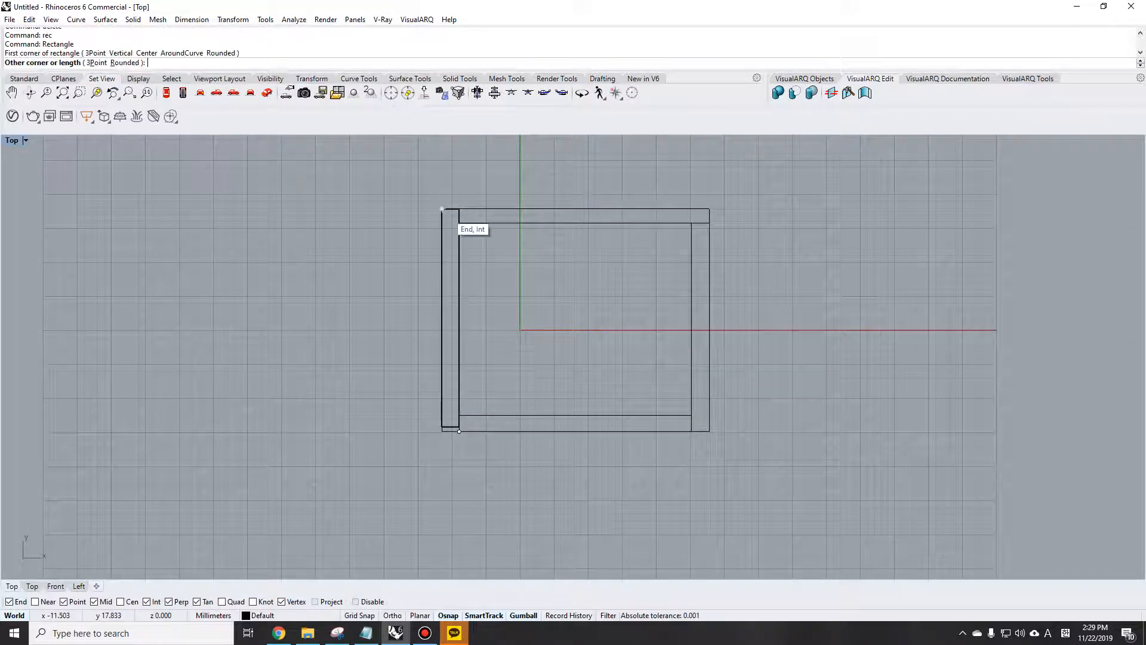
{"action": "left_click", "coordinate": [442, 209]}
{"action": "left_click", "coordinate": [450, 426]}
{"action": "left_click", "coordinate": [481, 462]}
{"action": "type", "text": "e"}
{"action": "key", "text": "space"}
- Try a solid hatch on the frame's right vertical rectangle
{"action": "scroll", "coordinate": [514, 380], "scroll_direction": "down", "scroll_amount": 4}
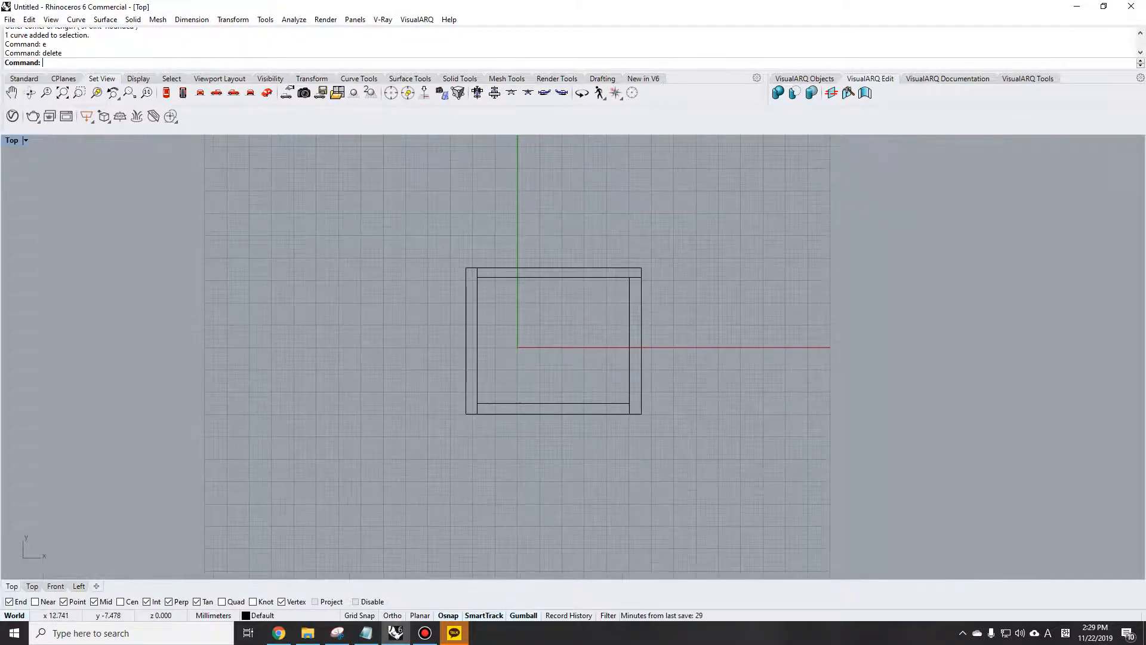
{"action": "scroll", "coordinate": [625, 275], "scroll_direction": "up", "scroll_amount": 2}
{"action": "scroll", "coordinate": [367, 281], "scroll_direction": "down", "scroll_amount": 2}
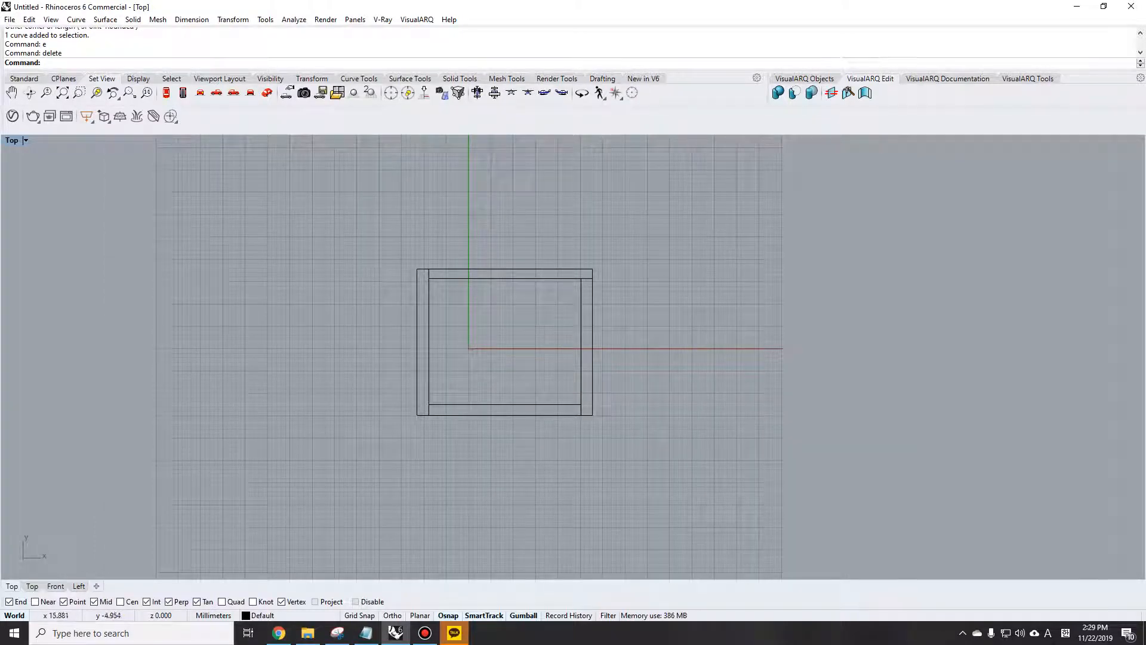
{"action": "scroll", "coordinate": [595, 435], "scroll_direction": "up", "scroll_amount": 1}
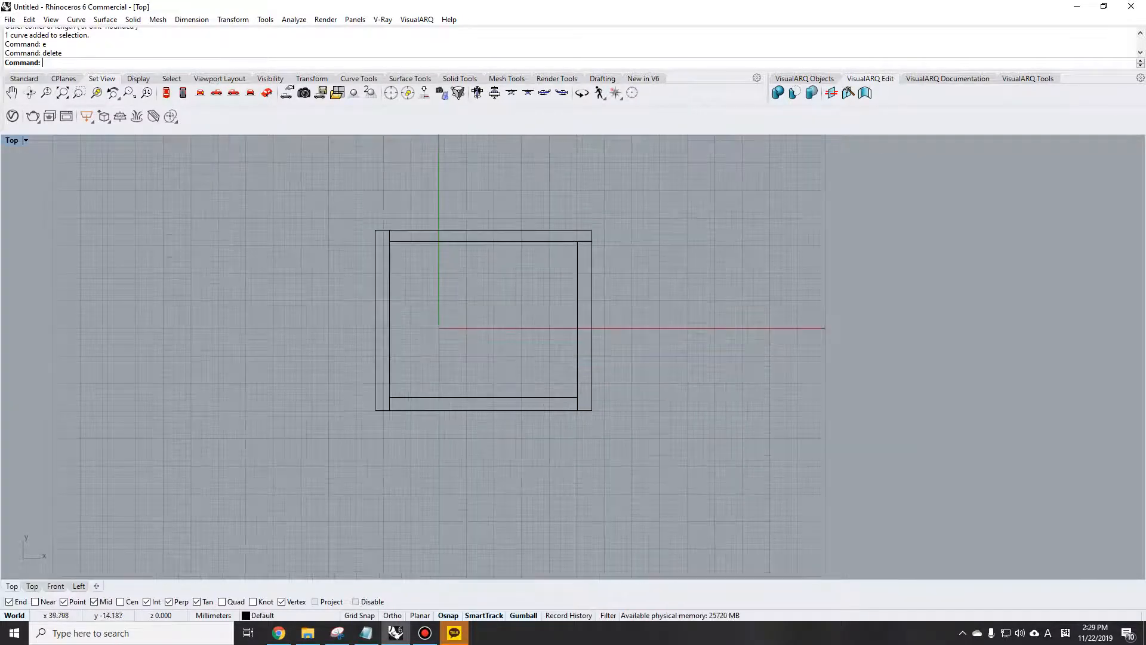
{"action": "left_click", "coordinate": [577, 304]}
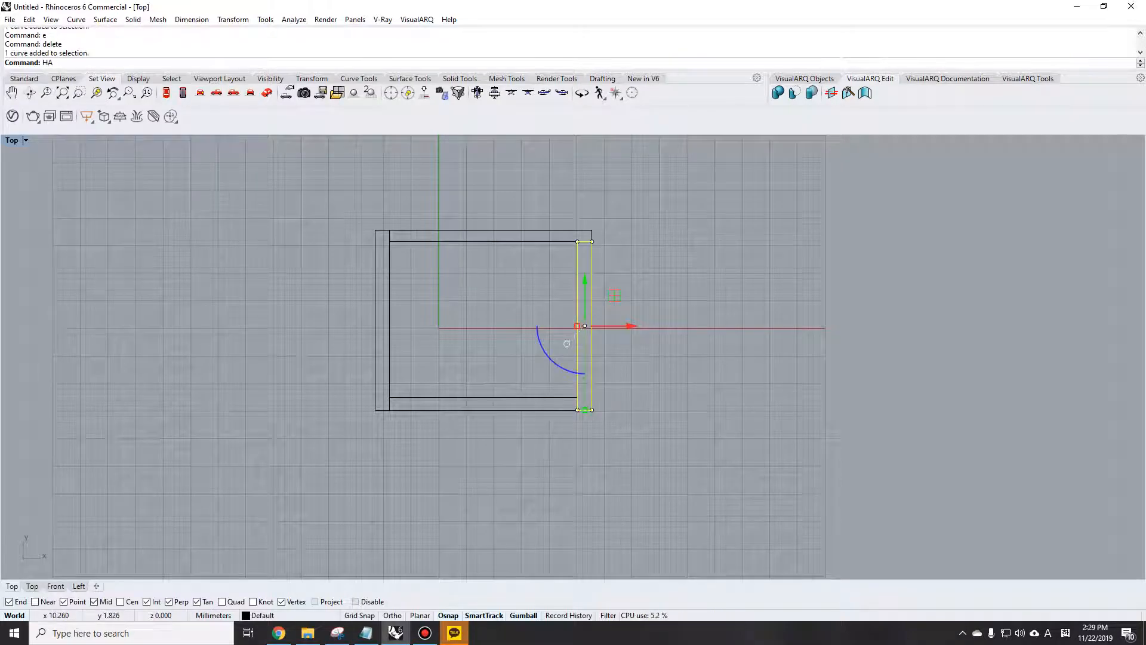
{"action": "key", "text": "Return"}
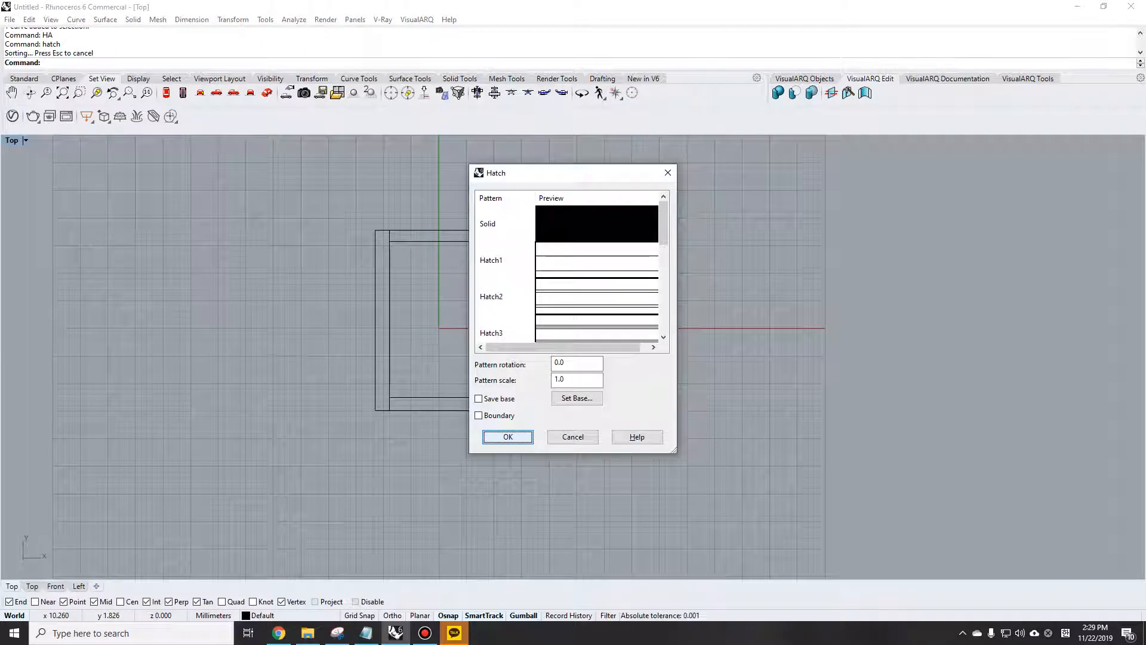
{"action": "left_click_drag", "start_coordinate": [534, 174], "coordinate": [714, 191]}
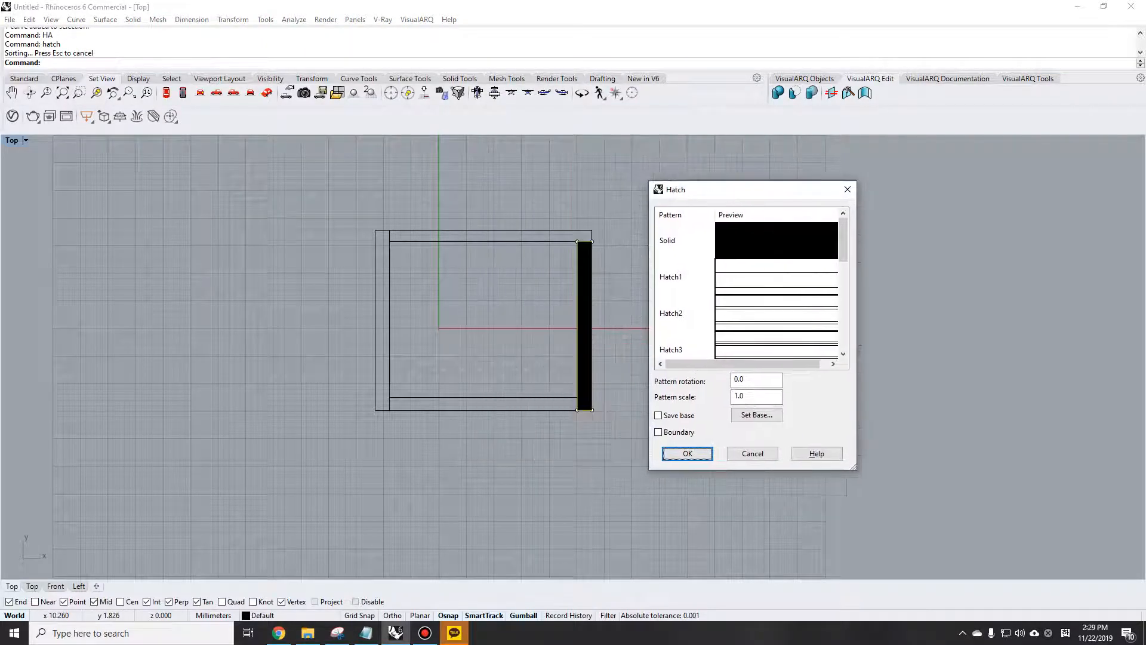
{"action": "left_click", "coordinate": [688, 454]}
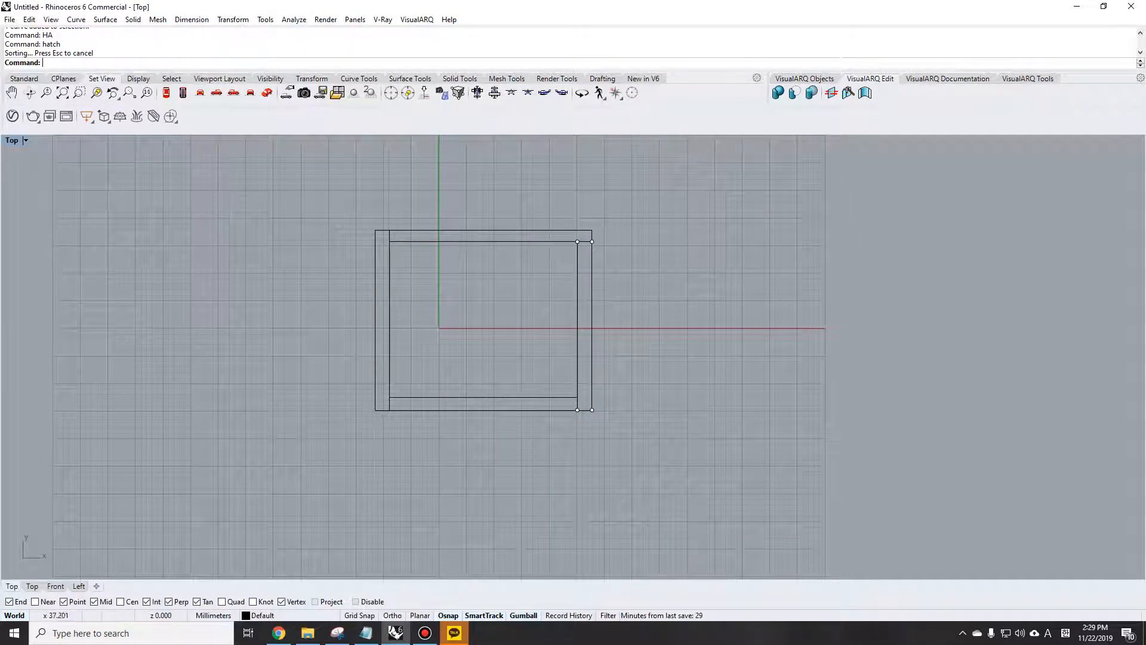
- Start a hatch on the right and bottom rectangles together, previewing the Hatch1, Solid, Hatch2 and Hatch3 patterns
{"action": "left_click_drag", "start_coordinate": [671, 348], "coordinate": [474, 451]}
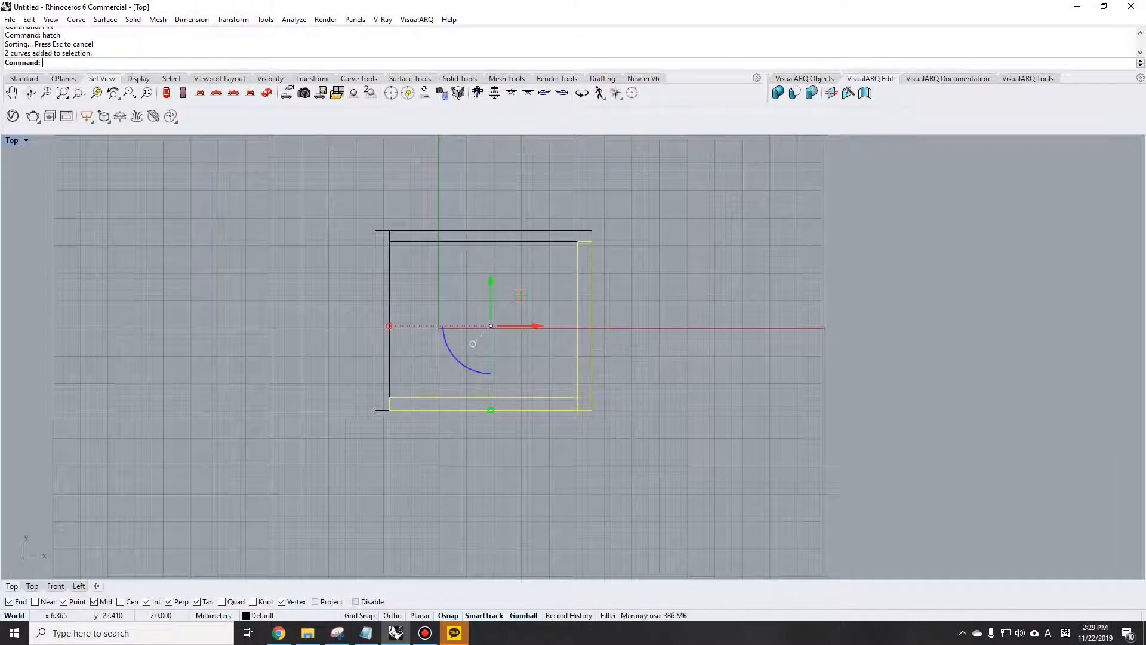
{"action": "key", "text": "Return"}
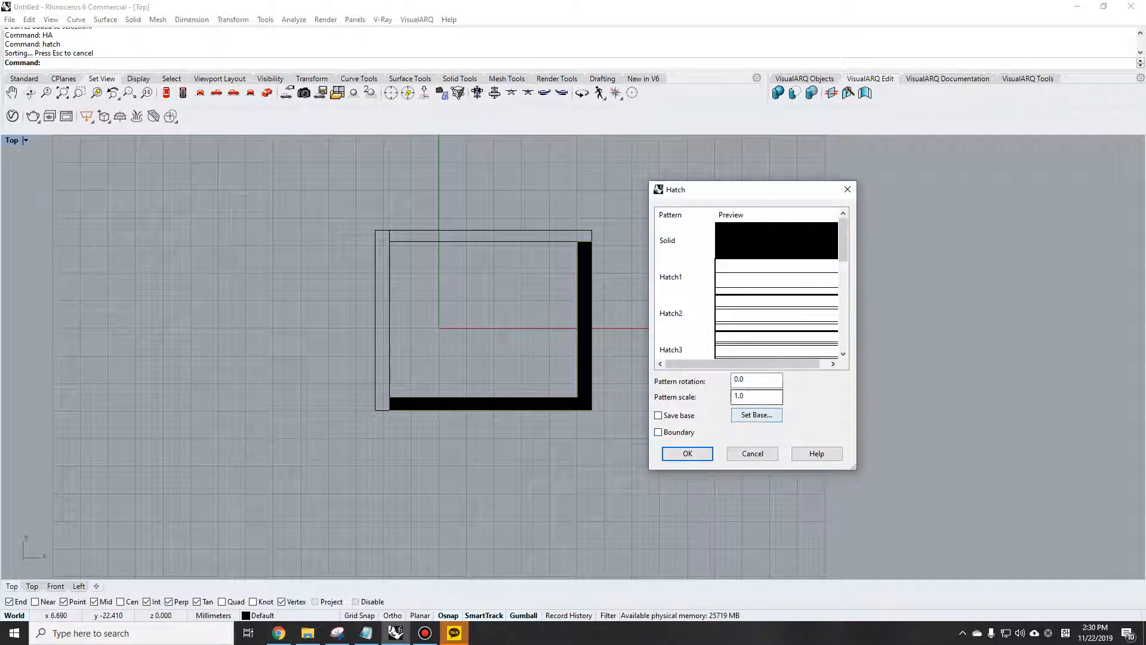
{"action": "left_click", "coordinate": [686, 277]}
{"action": "left_click", "coordinate": [687, 241]}
{"action": "left_click", "coordinate": [675, 313]}
{"action": "left_click", "coordinate": [675, 350]}
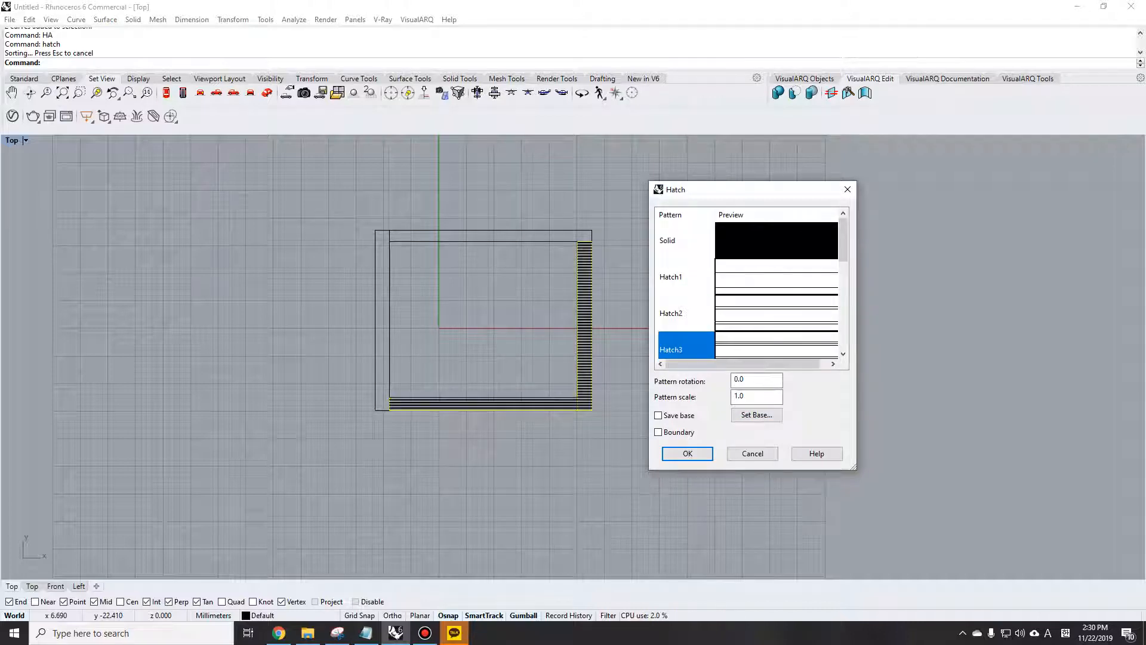
- Preview the Grid, HatchDash, Grid60, Squares and Plus patterns on the two rectangles
{"action": "scroll", "coordinate": [674, 340], "scroll_direction": "down", "scroll_amount": 1}
{"action": "left_click", "coordinate": [675, 314]}
{"action": "left_click", "coordinate": [675, 277]}
{"action": "left_click", "coordinate": [675, 348]}
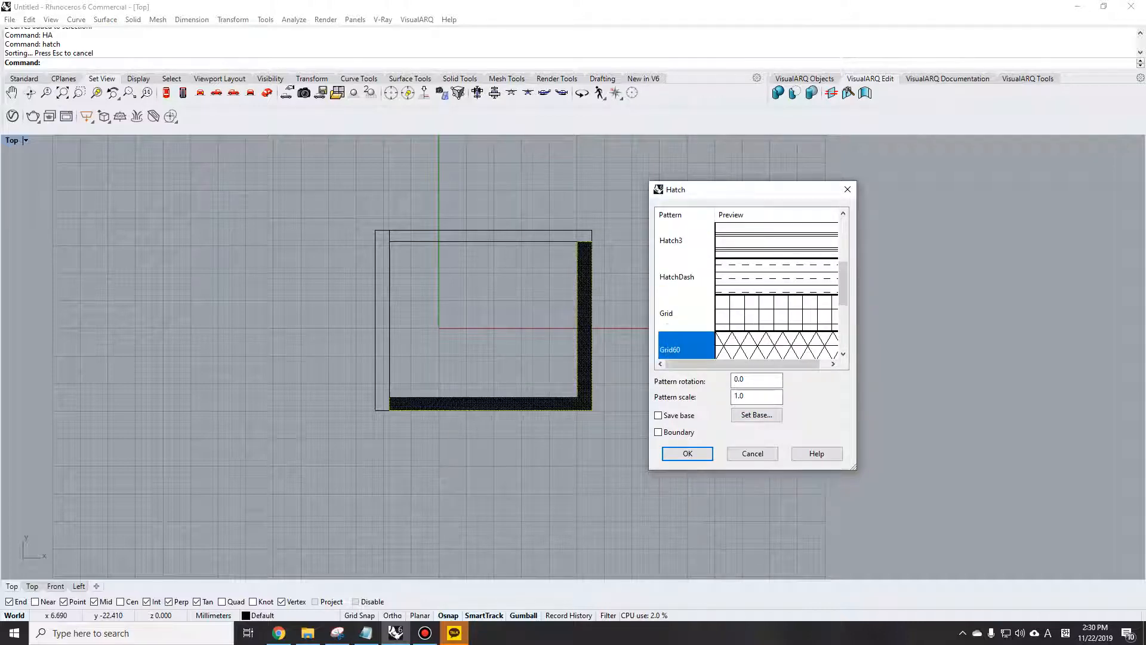
{"action": "scroll", "coordinate": [675, 340], "scroll_direction": "down", "scroll_amount": 1}
{"action": "left_click", "coordinate": [674, 313]}
{"action": "left_click", "coordinate": [674, 277]}
{"action": "scroll", "coordinate": [550, 315], "scroll_direction": "up", "scroll_amount": 8}
{"action": "scroll", "coordinate": [628, 308], "scroll_direction": "up", "scroll_amount": 2}
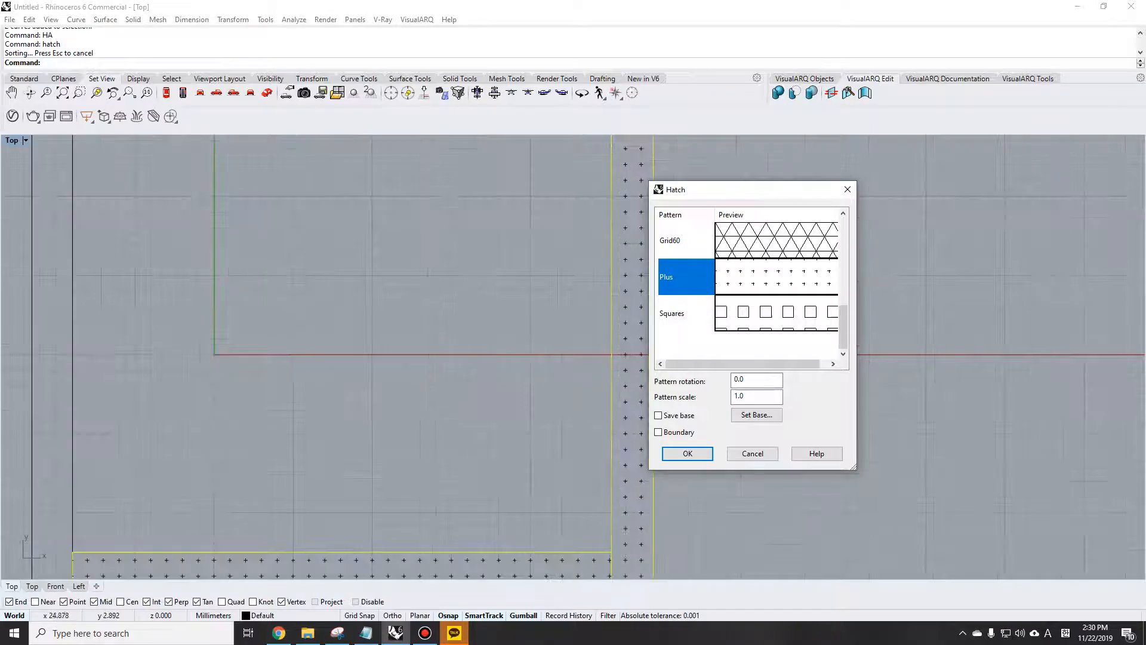
- Choose the Hatch1 pattern and try a pattern scale of 20 before setting it to 10
{"action": "scroll", "coordinate": [681, 292], "scroll_direction": "up", "scroll_amount": 2}
{"action": "left_click", "coordinate": [681, 277]}
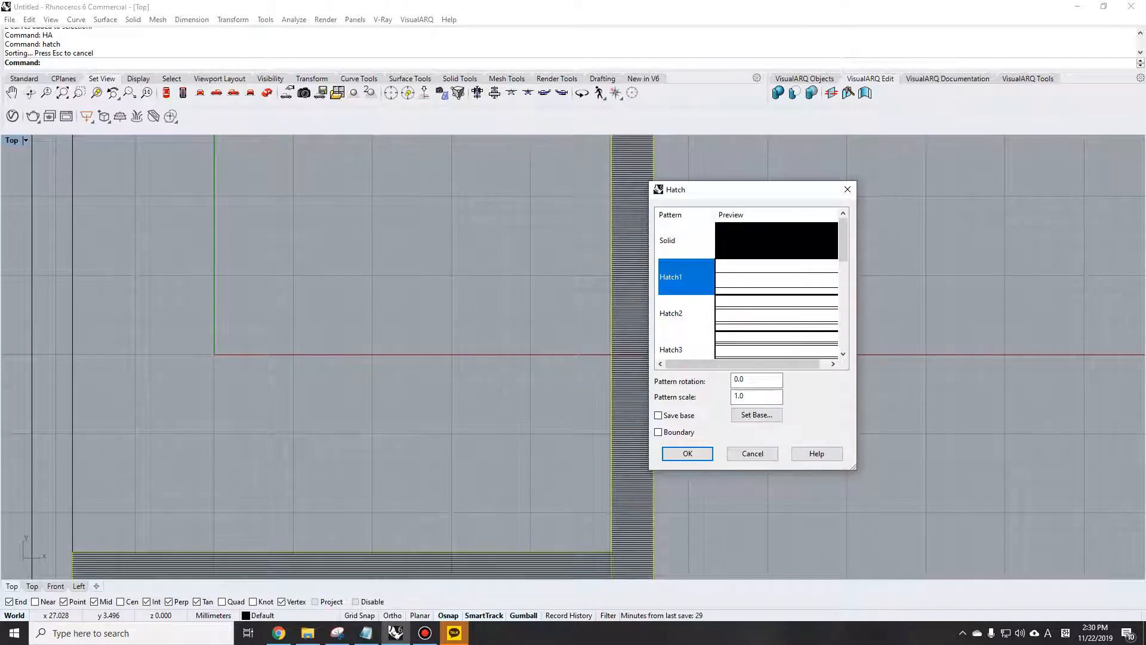
{"action": "double_click", "coordinate": [741, 396]}
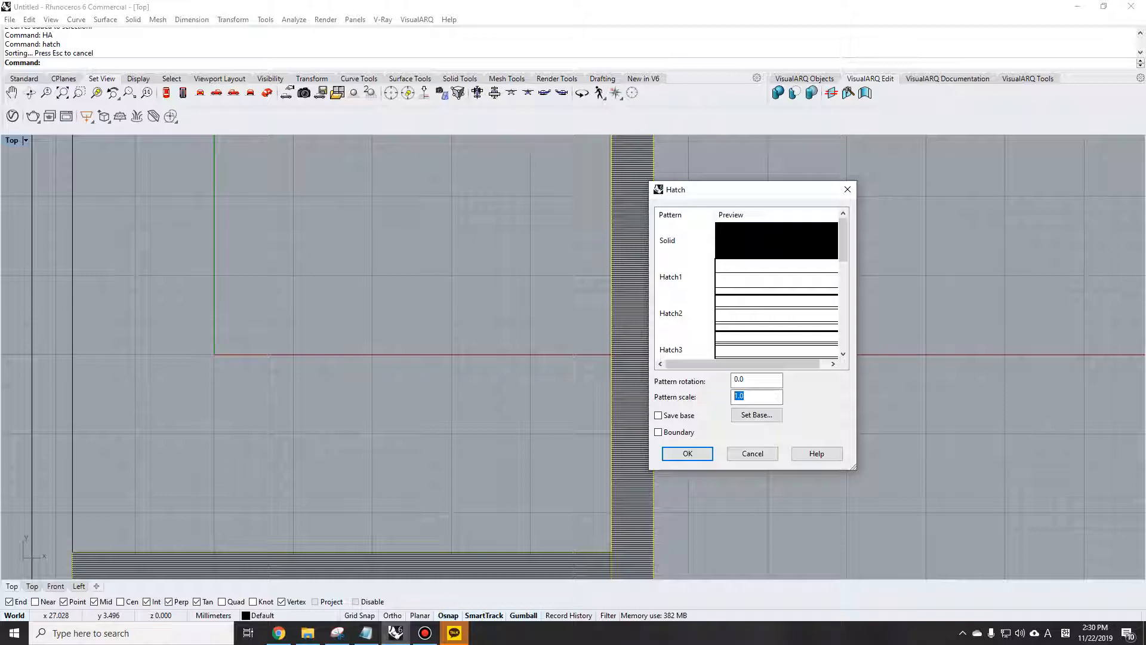
{"action": "type", "text": "20"}
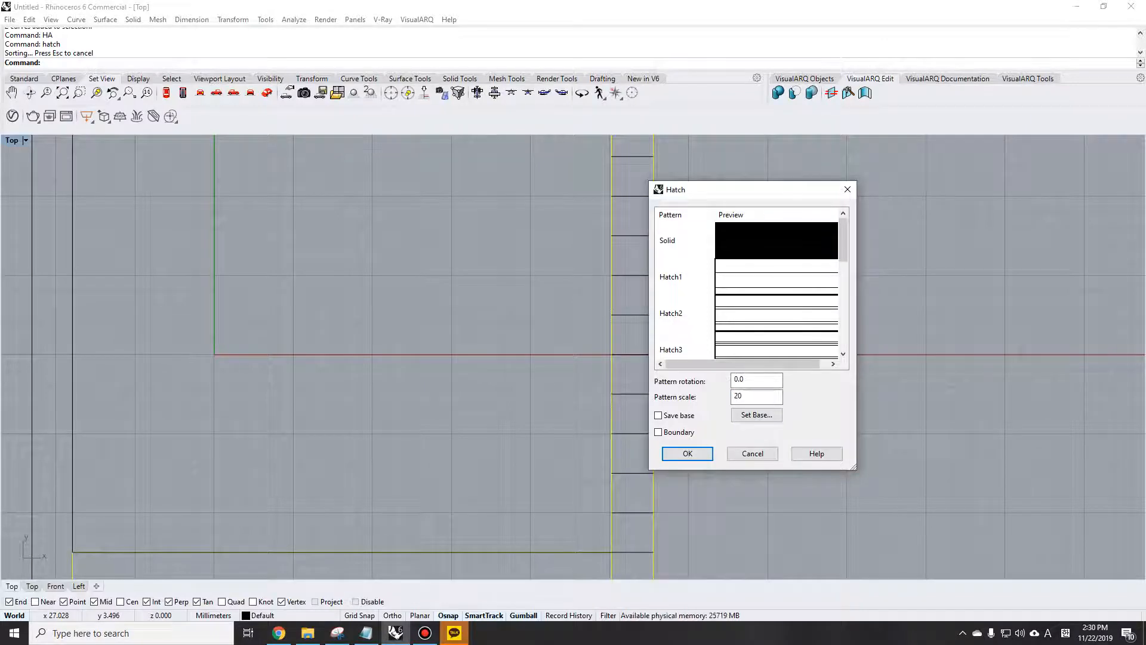
{"action": "scroll", "coordinate": [394, 388], "scroll_direction": "down", "scroll_amount": 2}
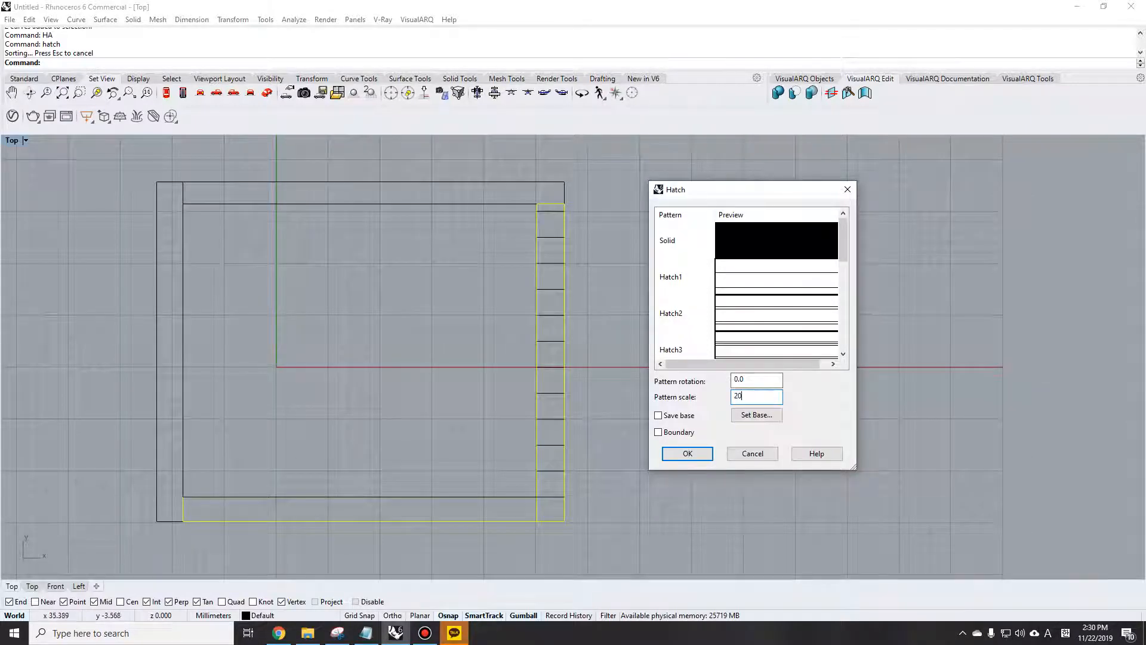
{"action": "type", "text": "10"}
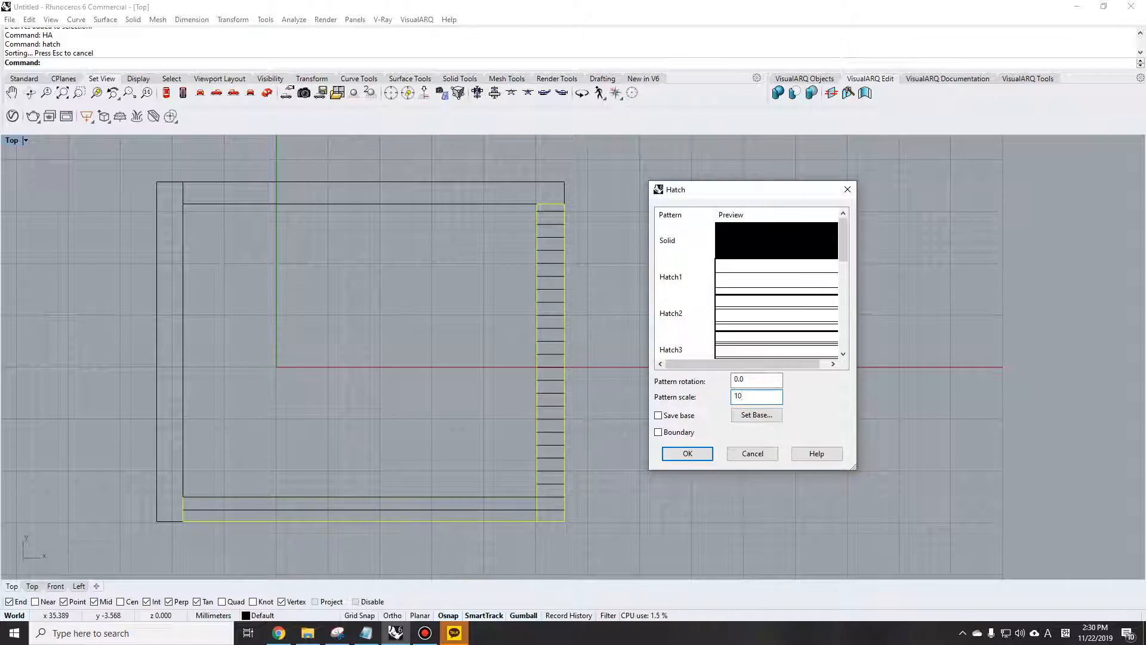
{"action": "scroll", "coordinate": [771, 294], "scroll_direction": "down", "scroll_amount": 3}
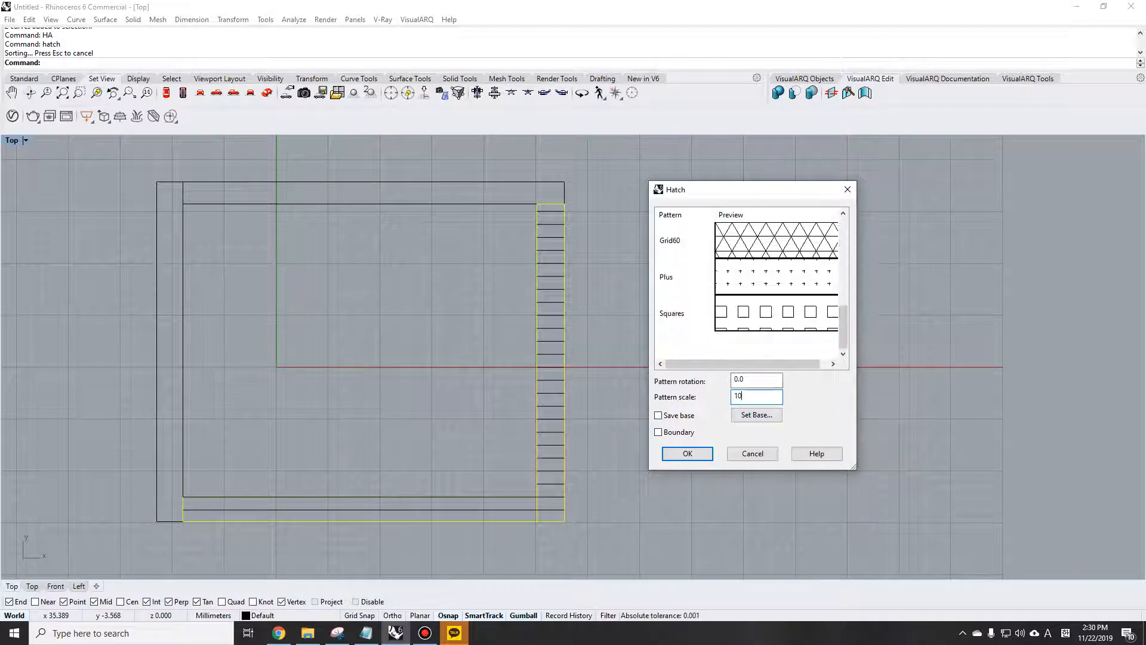
{"action": "scroll", "coordinate": [771, 293], "scroll_direction": "up", "scroll_amount": 3}
- Try a pattern rotation of 15 and settle on 45 for the hatch
{"action": "key", "text": "shift+Tab"}
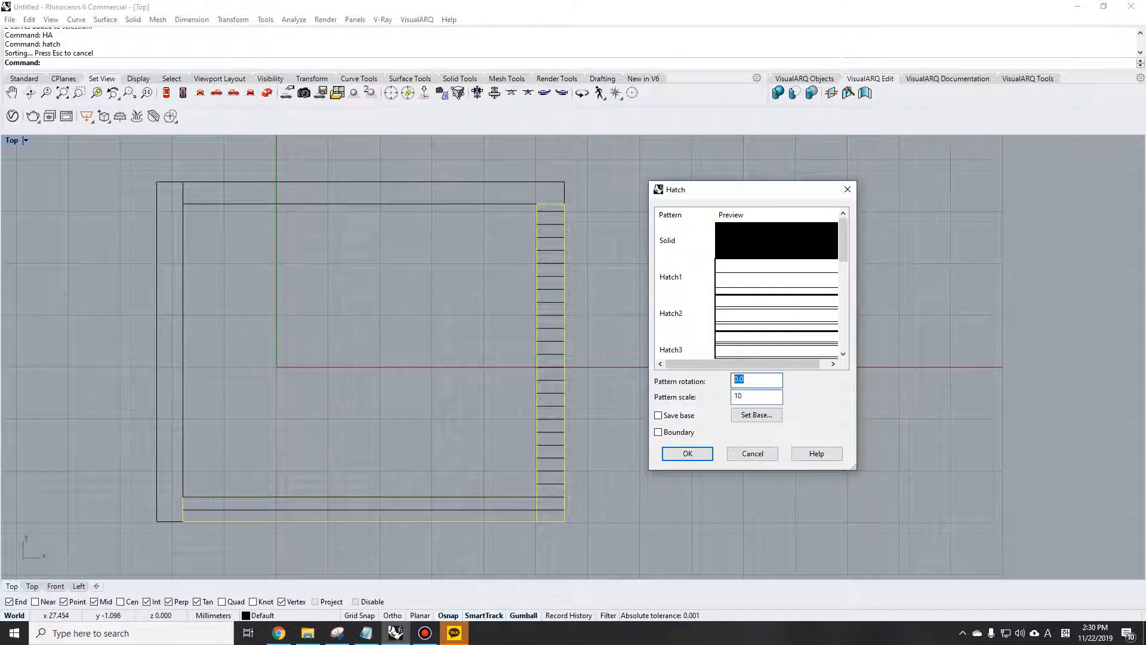
{"action": "type", "text": "15"}
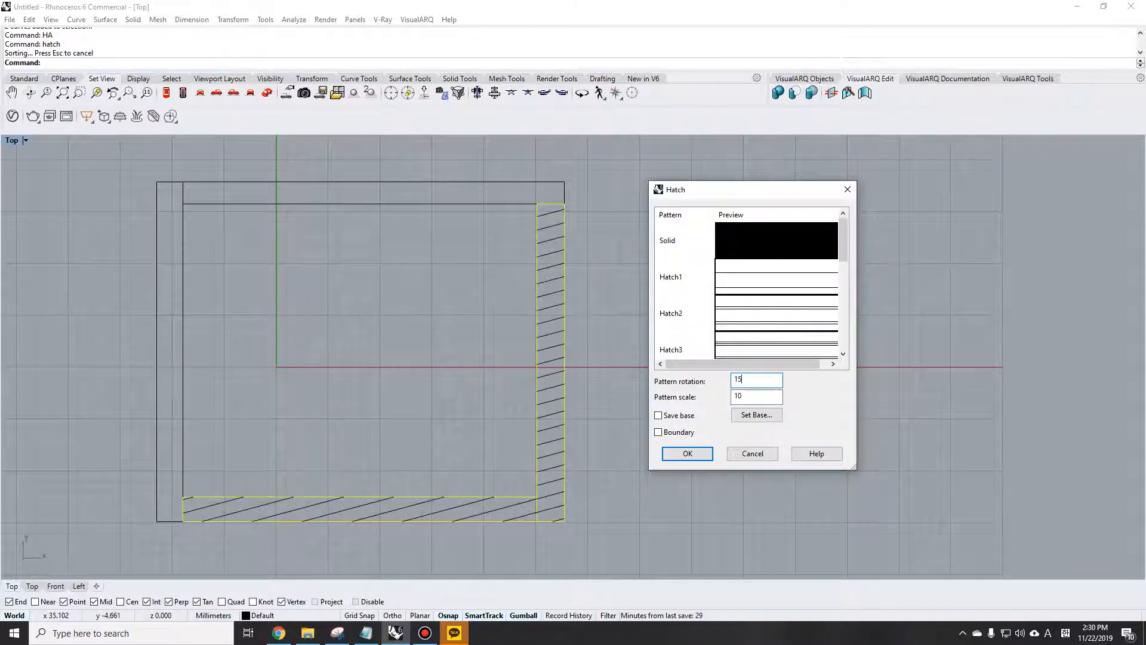
{"action": "double_click", "coordinate": [735, 379]}
{"action": "type", "text": "45"}
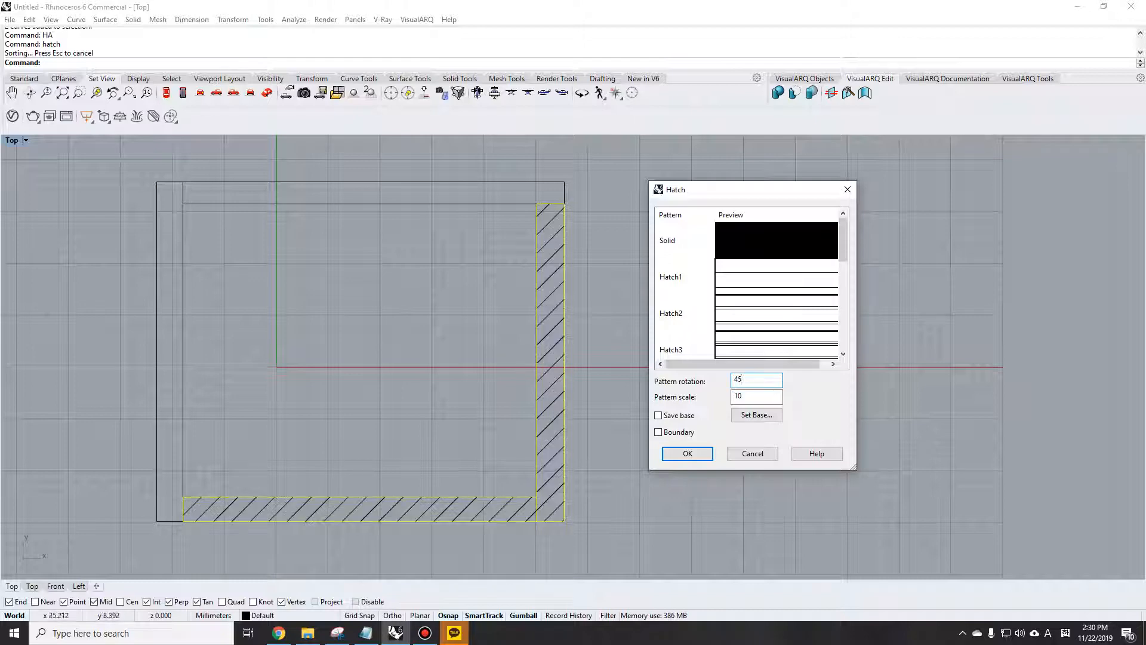
- Preview the Hatch3, Grid60 and Plus patterns on the two rectangles
{"action": "left_click", "coordinate": [746, 348]}
{"action": "scroll", "coordinate": [746, 346], "scroll_direction": "down", "scroll_amount": 3}
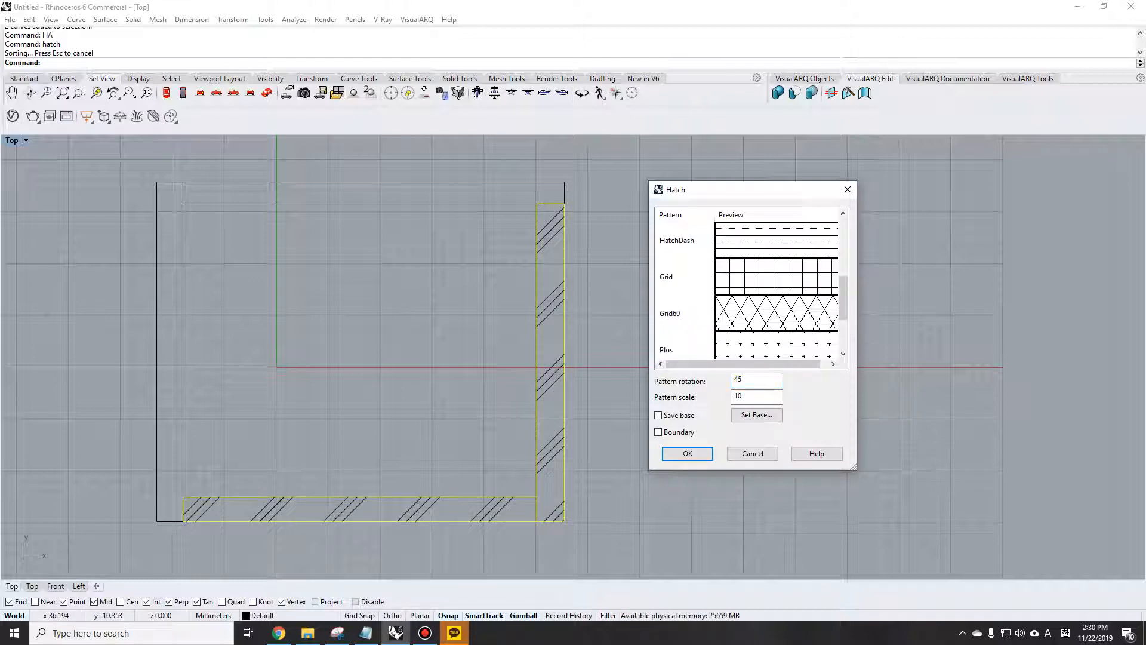
{"action": "left_click", "coordinate": [746, 313]}
{"action": "left_click", "coordinate": [746, 277]}
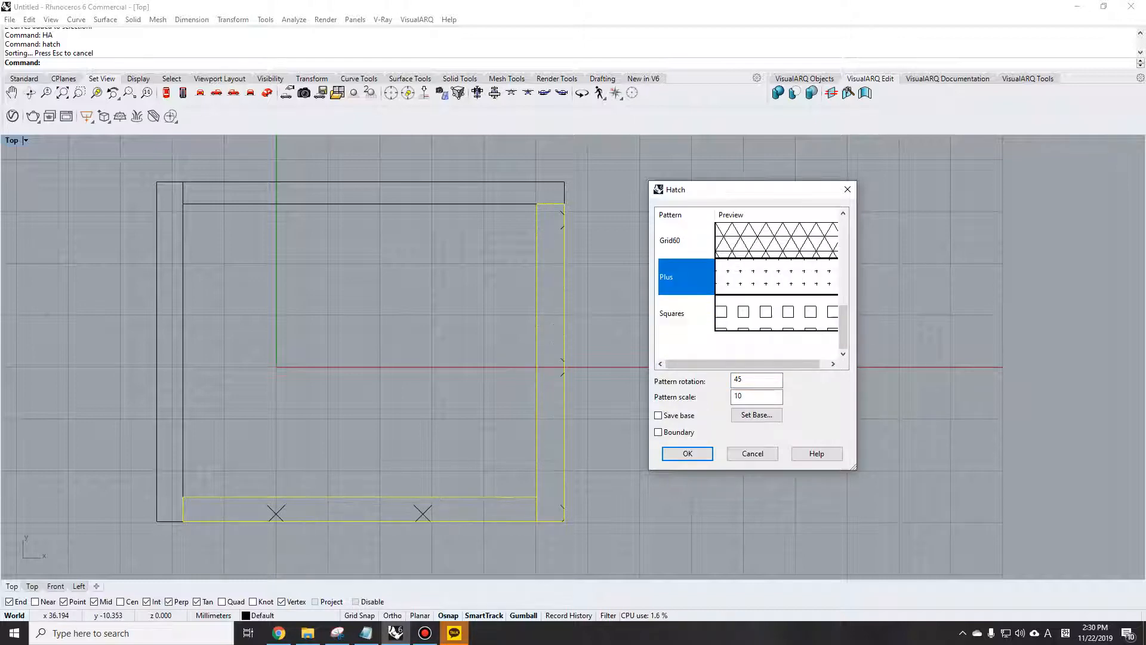
- Set the Plus hatch to rotation 0 and pattern scale .1, and try a rotation of .5
{"action": "key", "text": "Tab"}
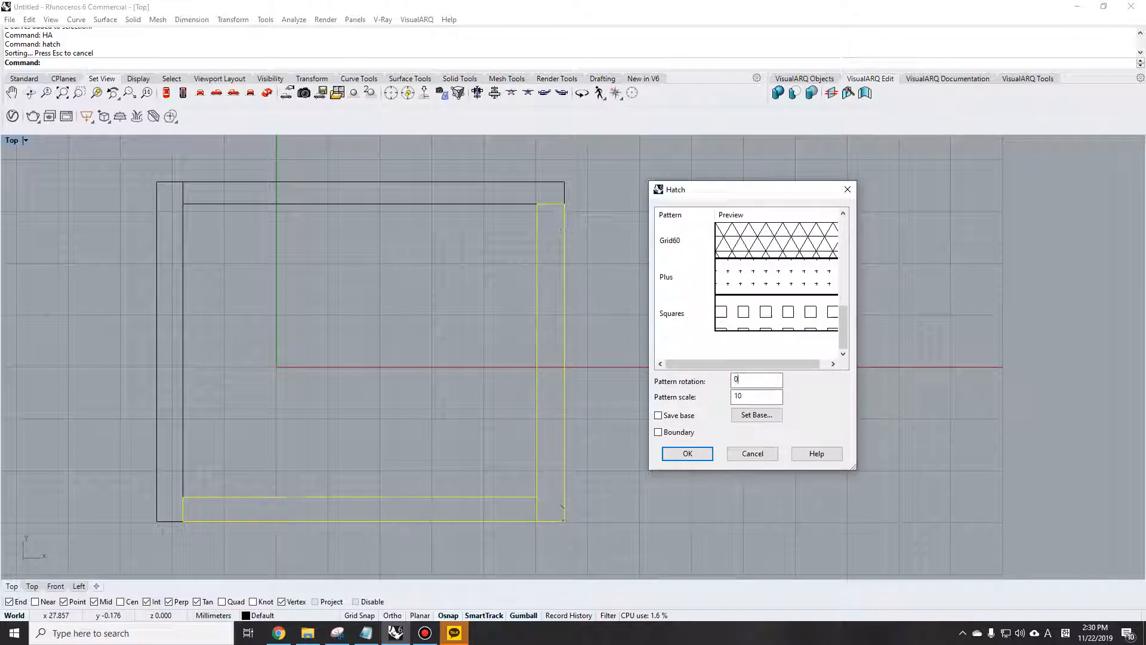
{"action": "key", "text": "Tab"}
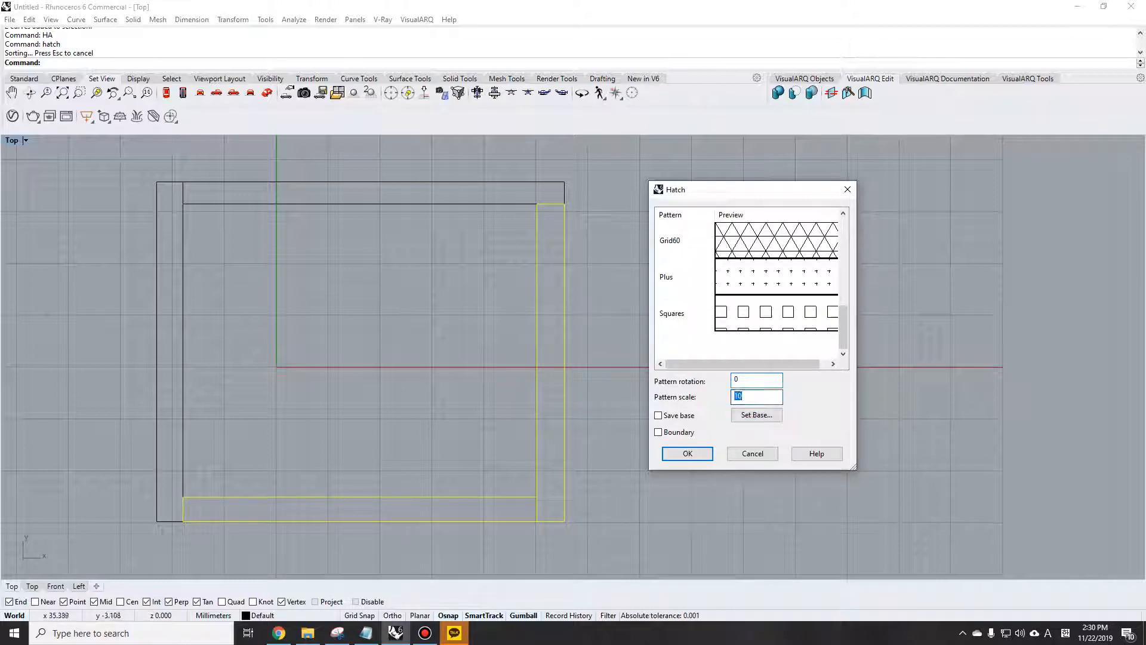
{"action": "left_click_drag", "start_coordinate": [750, 397], "coordinate": [462, 411]}
{"action": "type", "text": ".1"}
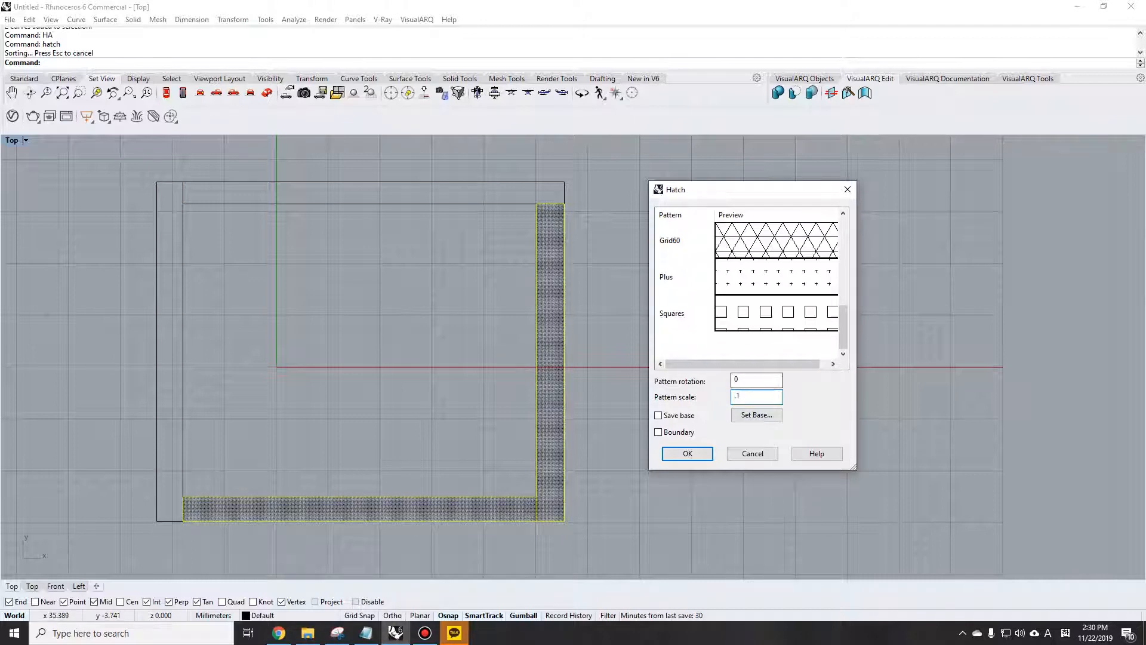
{"action": "key", "text": "shift+Tab"}
{"action": "type", "text": ".5"}
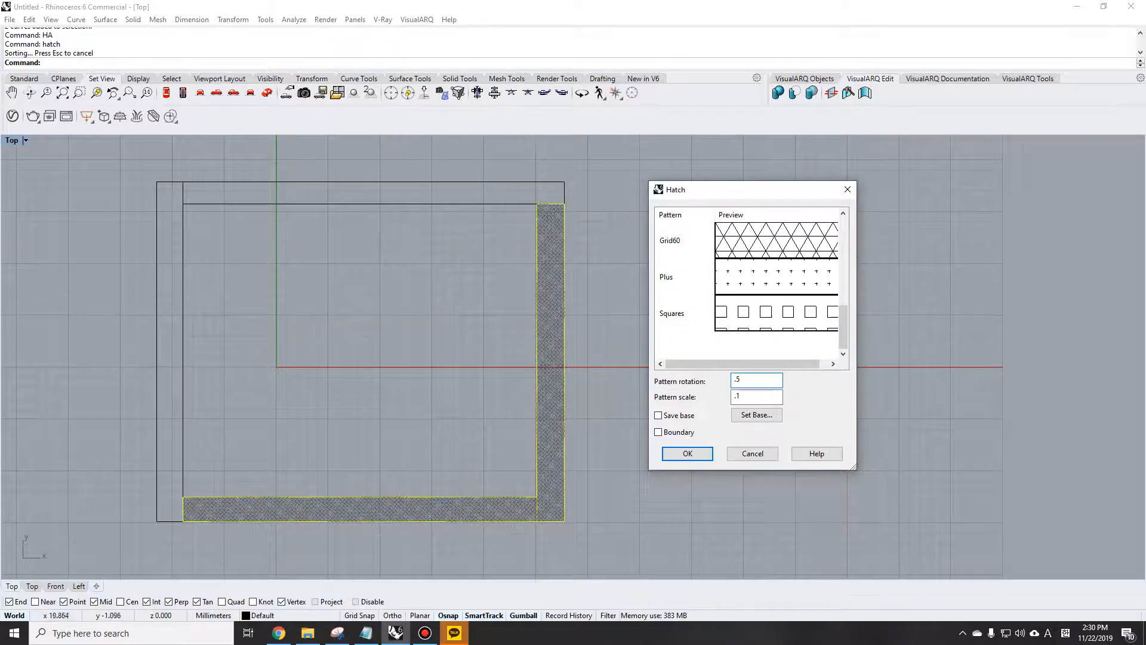
- Try a pattern rotation of 15 while inspecting the plus marks up close, and cancel the hatch
{"action": "scroll", "coordinate": [539, 378], "scroll_direction": "up", "scroll_amount": 5}
{"action": "scroll", "coordinate": [561, 370], "scroll_direction": "up", "scroll_amount": 4}
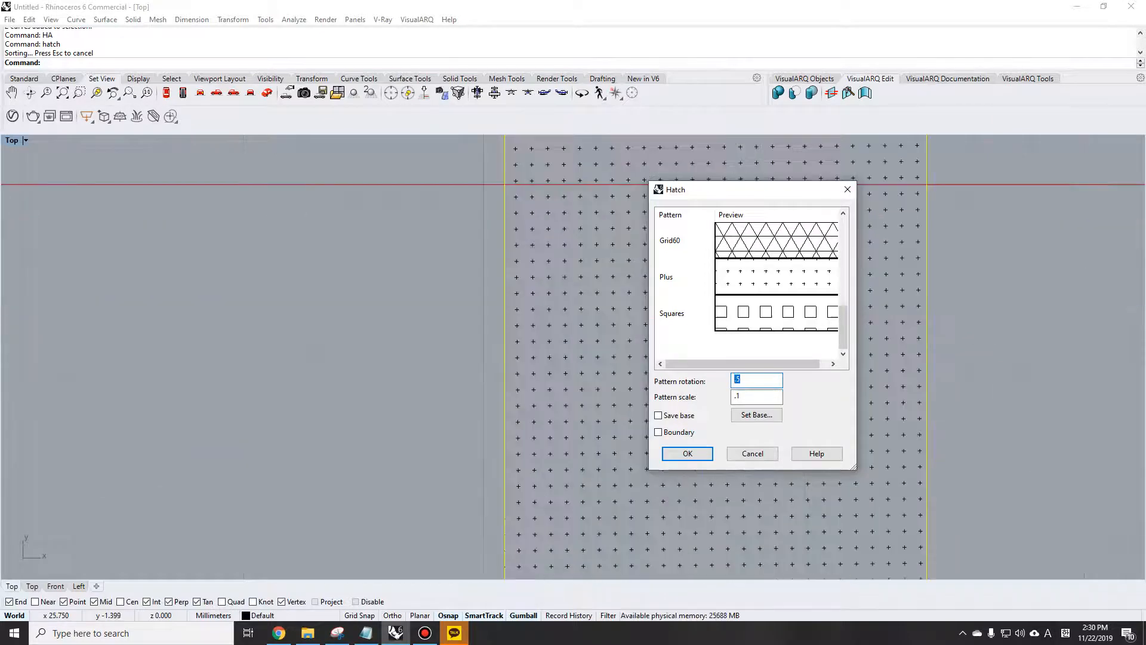
{"action": "type", "text": "15"}
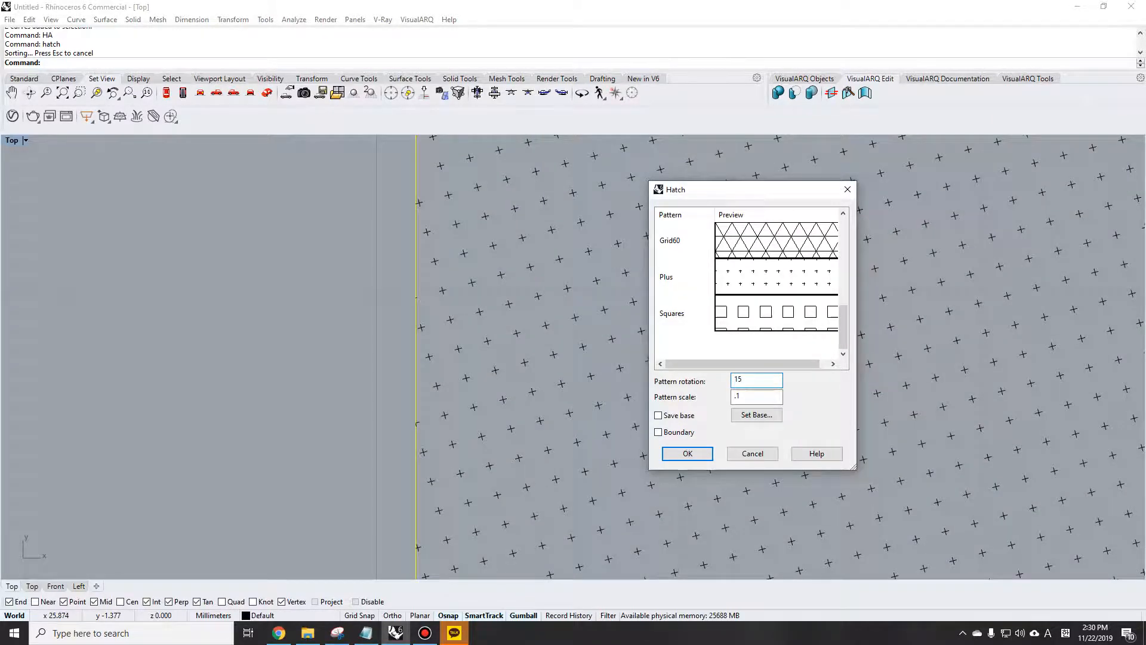
{"action": "scroll", "coordinate": [537, 358], "scroll_direction": "down", "scroll_amount": 6}
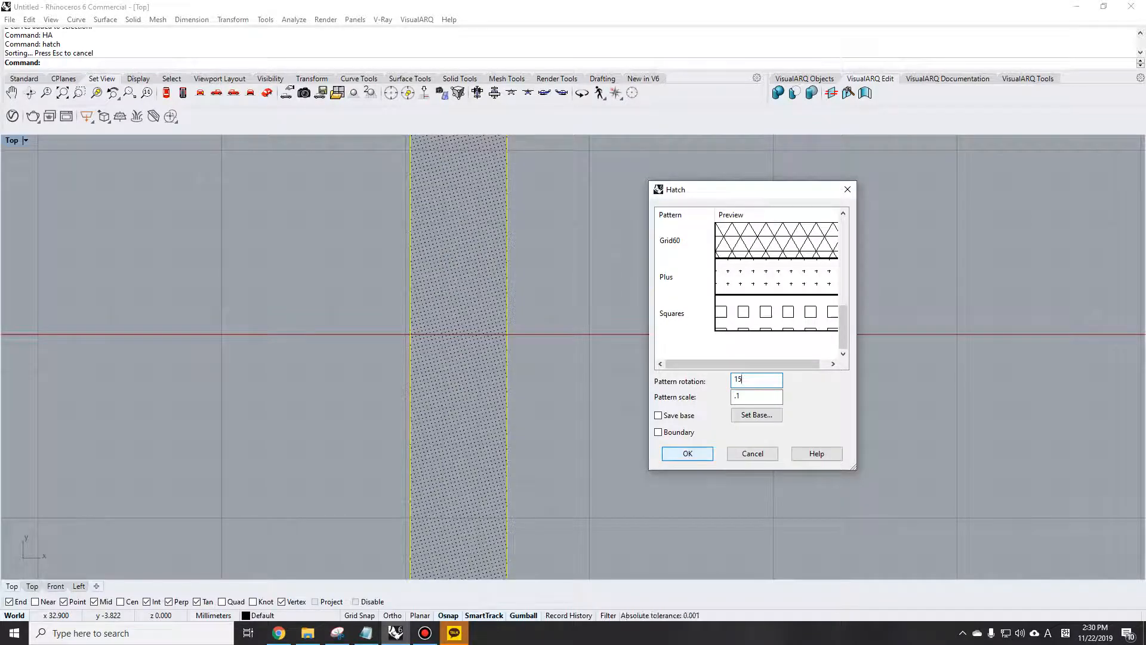
{"action": "left_click", "coordinate": [731, 456]}
- Check the command list on the Curve 2 slide in the browser, and delete all wall rectangles in Rhino
{"action": "key", "text": "alt+Tab"}
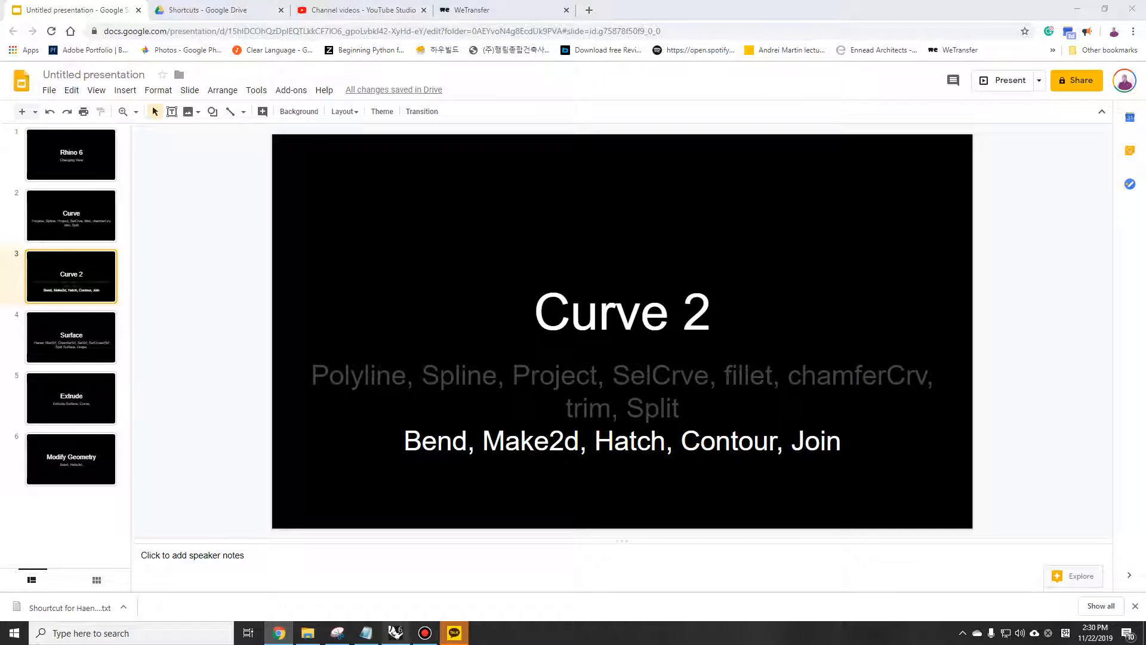
{"action": "key", "text": "alt+Tab"}
{"action": "scroll", "coordinate": [623, 345], "scroll_direction": "down", "scroll_amount": 5}
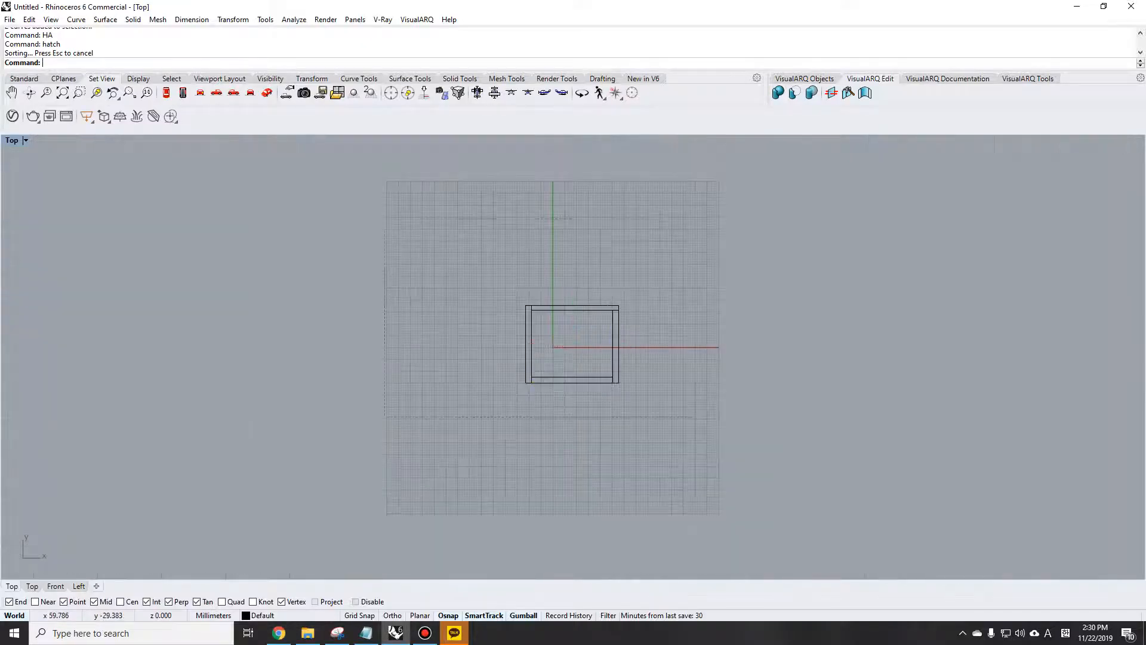
{"action": "type", "text": "e"}
{"action": "key", "text": "Return"}
{"action": "type", "text": "Re"}
{"action": "key", "text": "Return"}
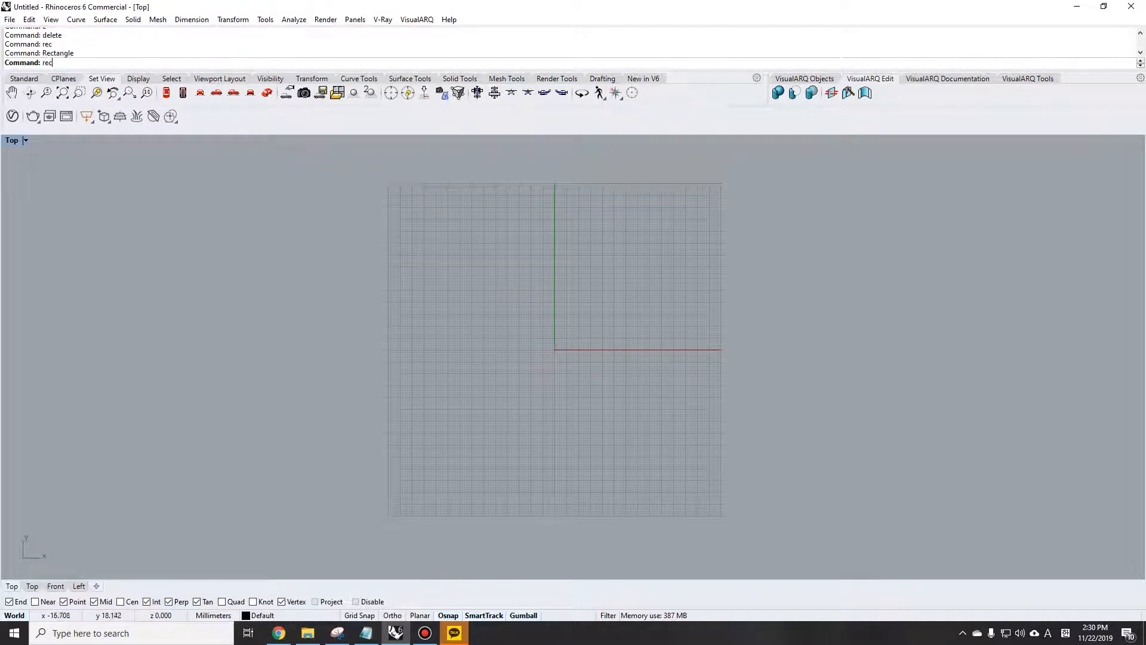
{"action": "key", "text": "Escape"}
- Draw an upright rectangular plane surface about 69 mm wide over the middle-left of the grid
{"action": "type", "text": "plane"}
{"action": "key", "text": "Return"}
{"action": "key", "text": "Escape"}
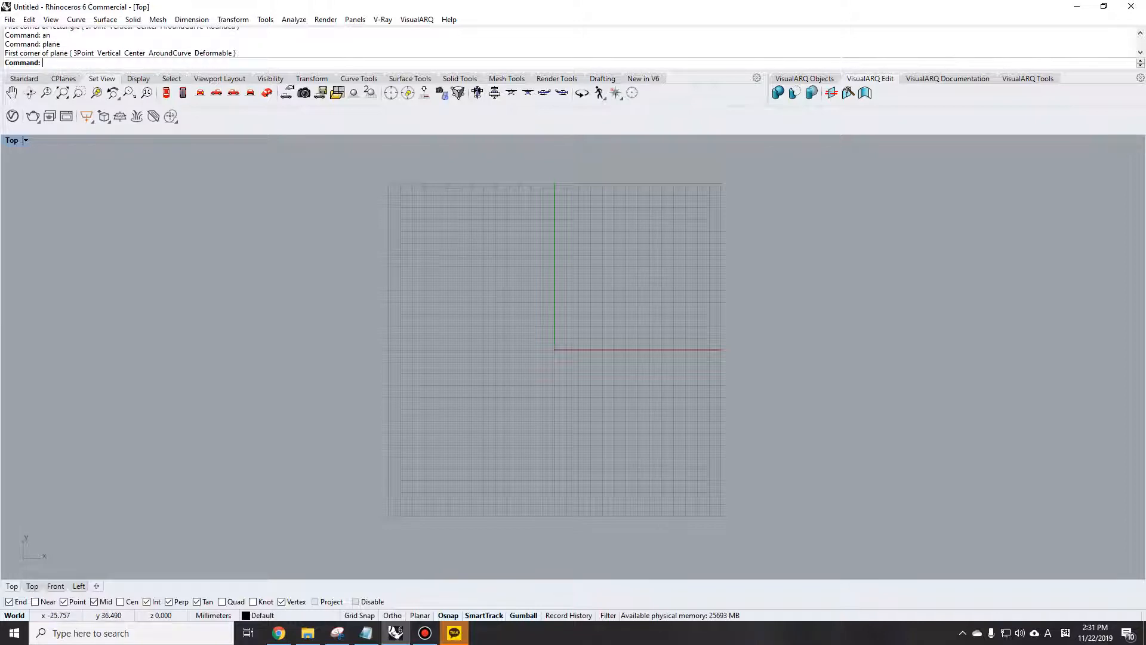
{"action": "left_click", "coordinate": [428, 217]}
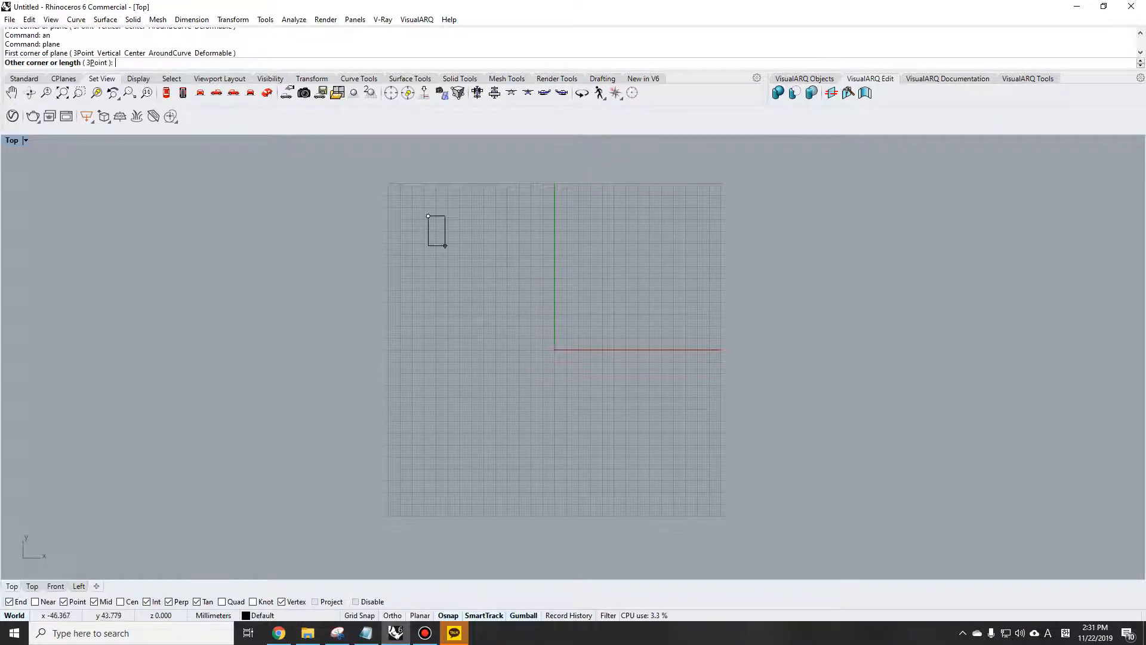
{"action": "left_click", "coordinate": [591, 488]}
{"action": "left_click", "coordinate": [539, 322]}
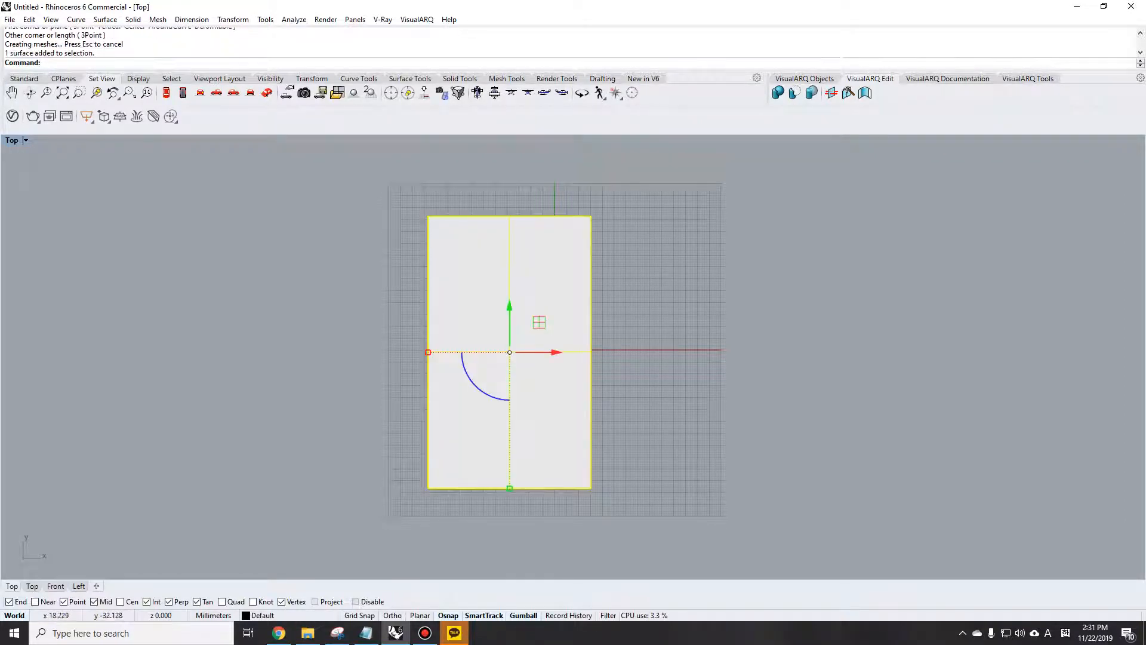
{"action": "left_click", "coordinate": [607, 472]}
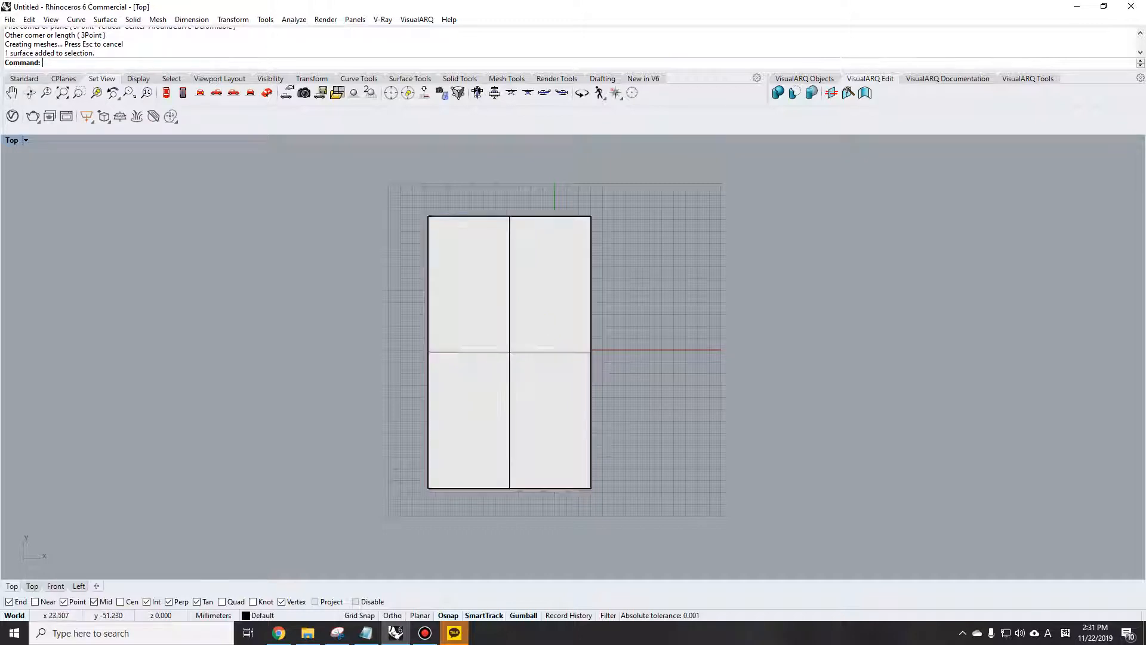
{"action": "left_click", "coordinate": [558, 418]}
{"action": "type", "text": "ctr"}
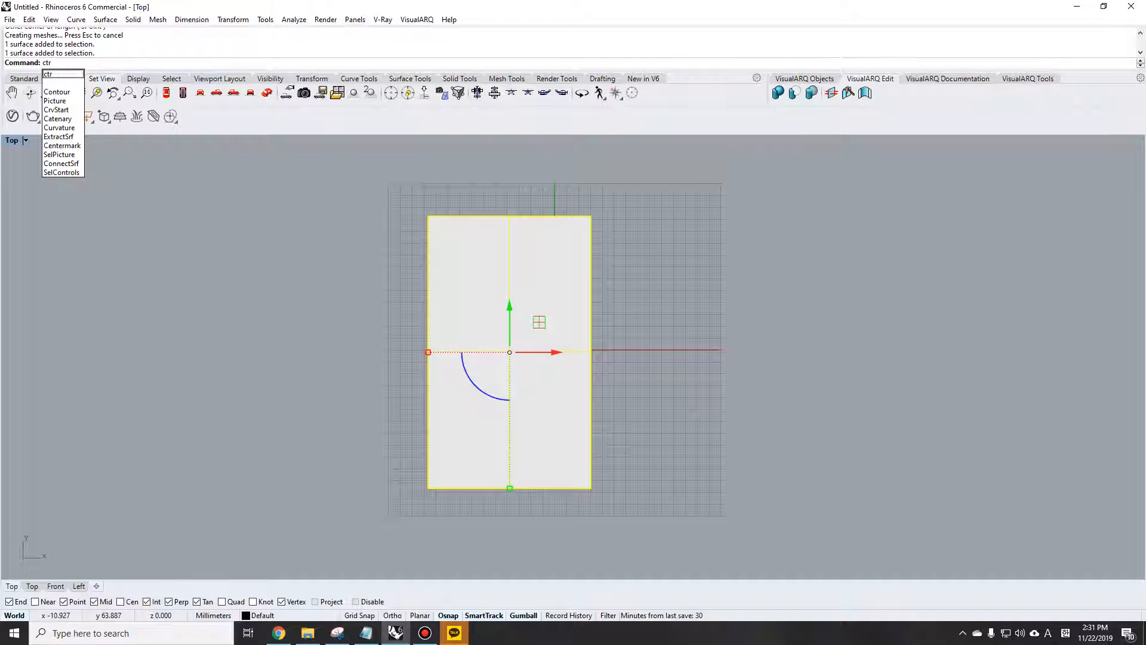
{"action": "key", "text": "Return"}
{"action": "left_click", "coordinate": [529, 196]}
{"action": "key", "text": "Escape"}
{"action": "left_click", "coordinate": [520, 465]}
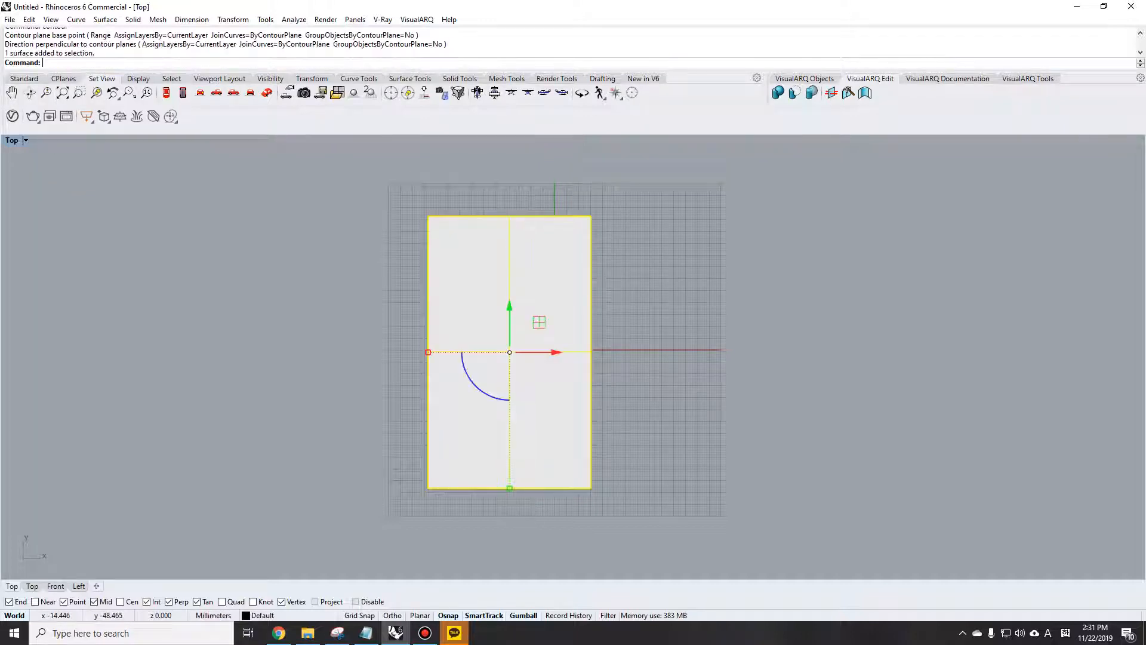
{"action": "type", "text": "sc"}
{"action": "key", "text": "Return"}
{"action": "left_click", "coordinate": [428, 488]}
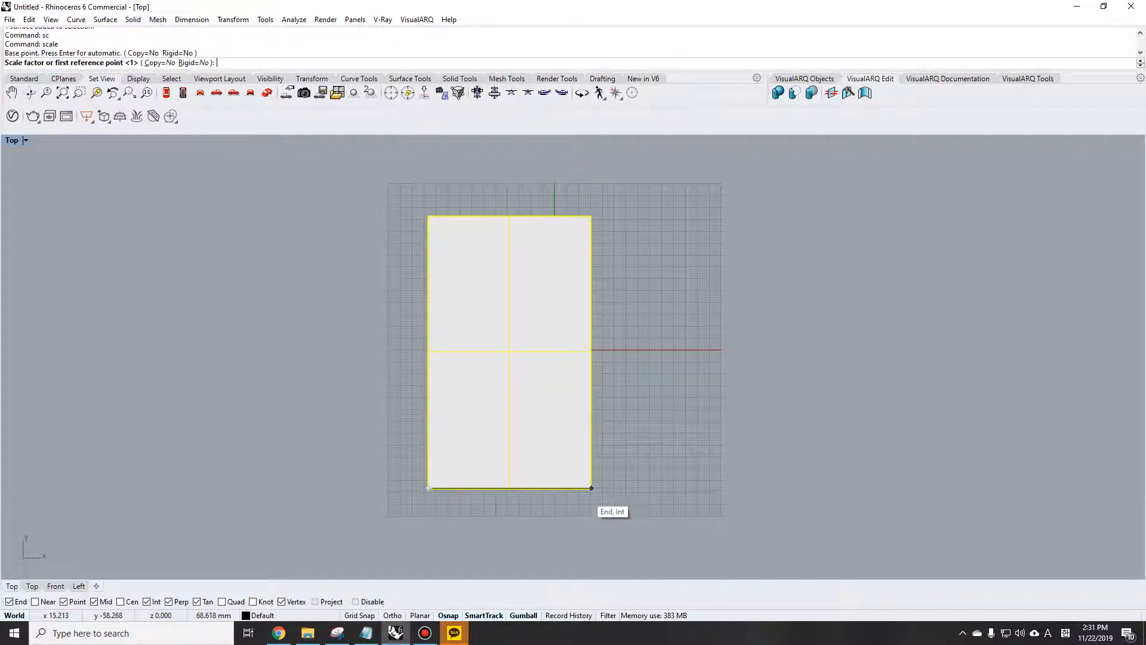
{"action": "key", "text": "Escape"}
- Scale the plane from its lower-left corner so that its bottom edge becomes 10 m long
{"action": "left_click", "coordinate": [539, 322]}
{"action": "type", "text": "S"}
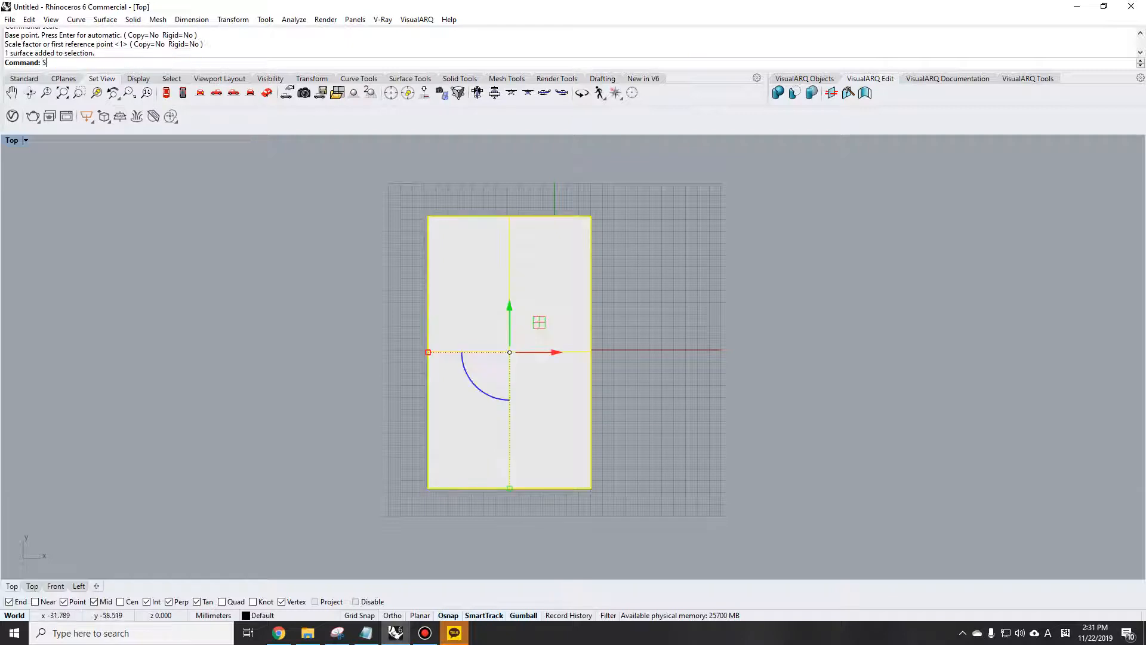
{"action": "type", "text": "c"}
{"action": "key", "text": "Return"}
{"action": "left_click", "coordinate": [428, 488]}
{"action": "left_click", "coordinate": [591, 488]}
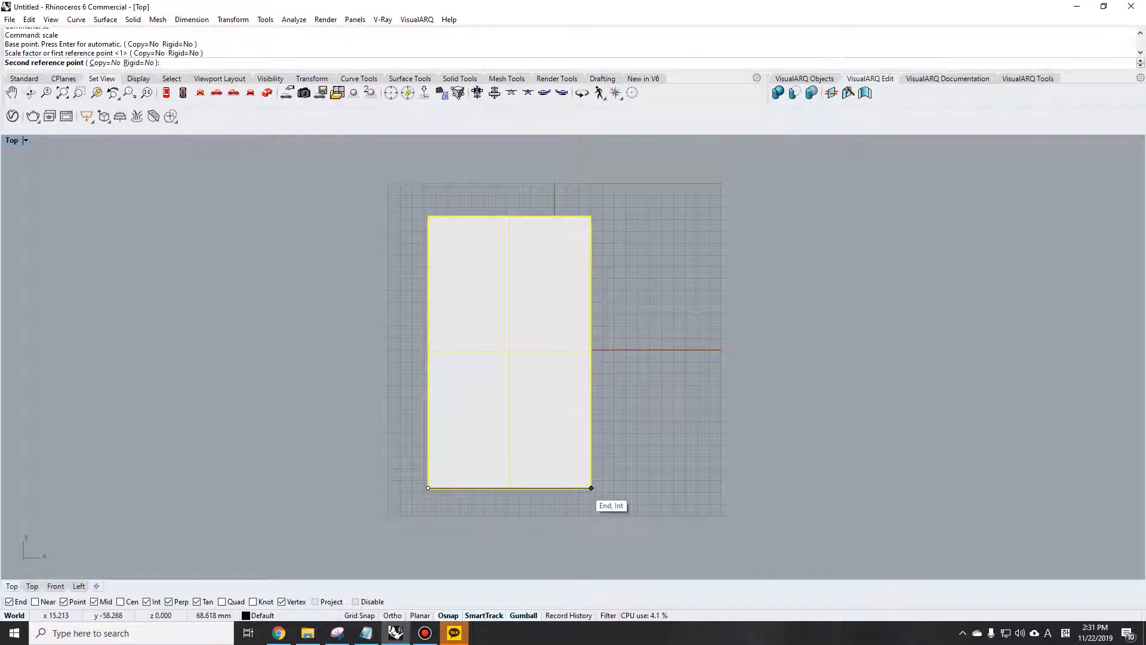
{"action": "type", "text": "10m"}
{"action": "key", "text": "Return"}
{"action": "key", "text": "Escape"}
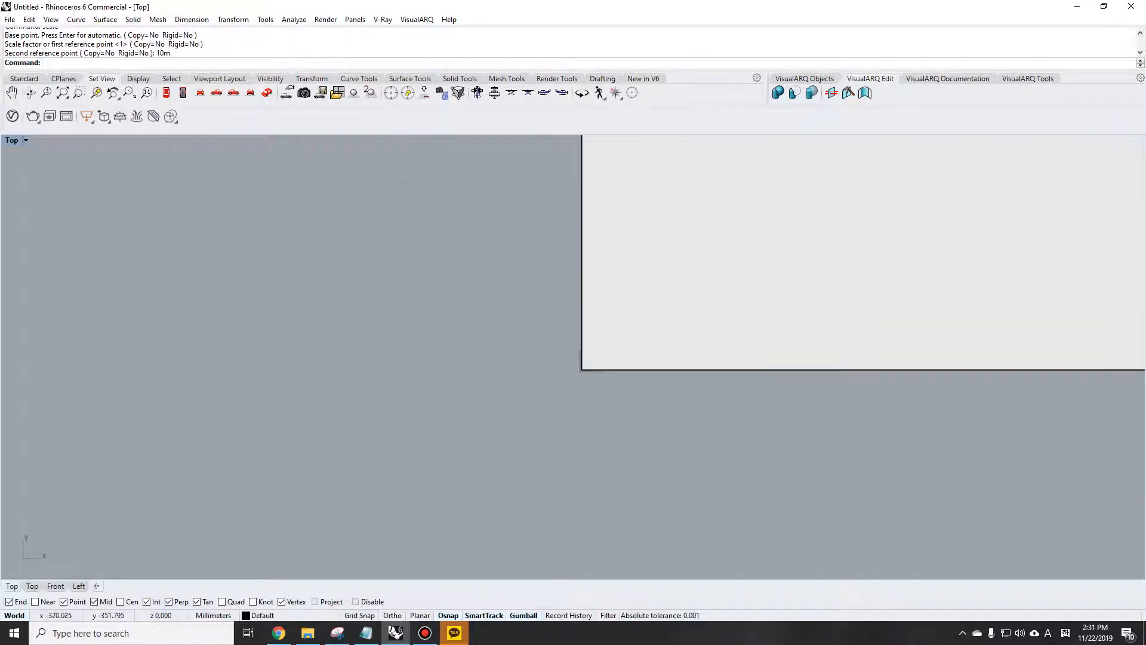
- Contour the plane from its lower-right corner upward along its long side, with .5 m between contours
{"action": "scroll", "coordinate": [513, 401], "scroll_direction": "down", "scroll_amount": 14}
{"action": "left_click", "coordinate": [573, 311]}
{"action": "type", "text": "C"}
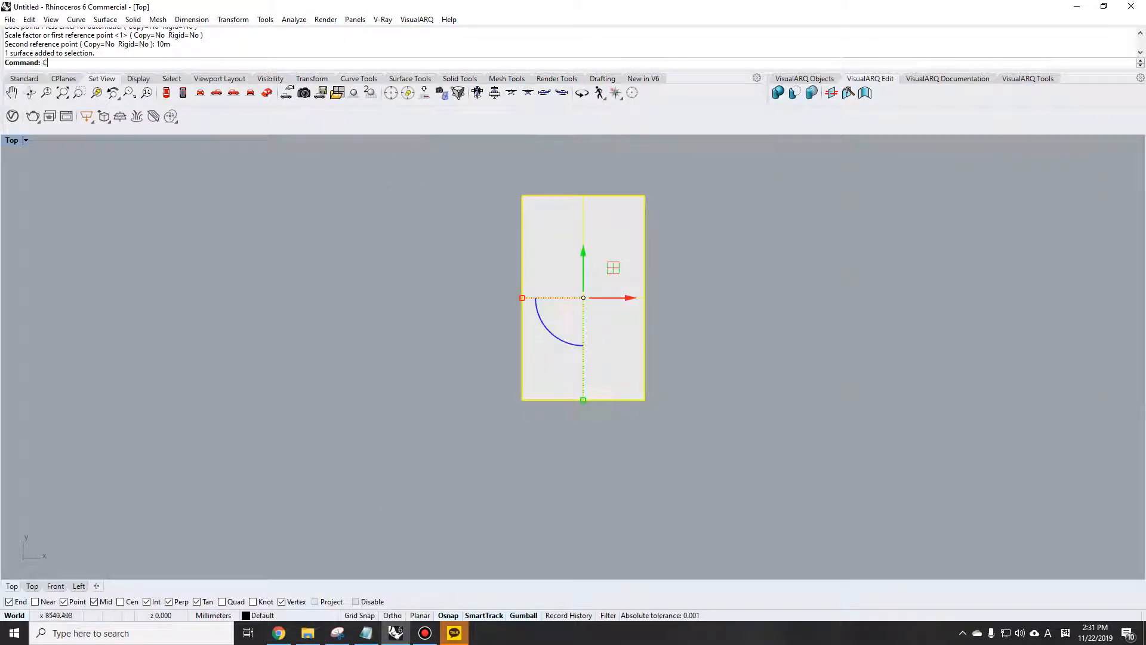
{"action": "type", "text": "tr"}
{"action": "key", "text": "Return"}
{"action": "left_click", "coordinate": [644, 399]}
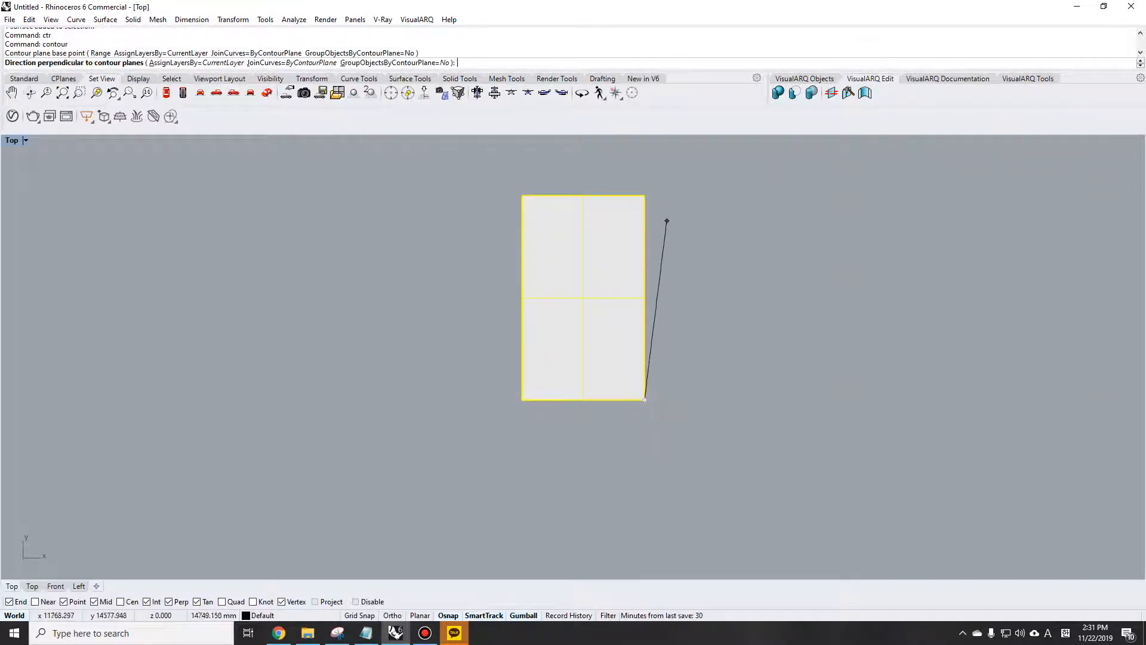
{"action": "left_click", "coordinate": [647, 169]}
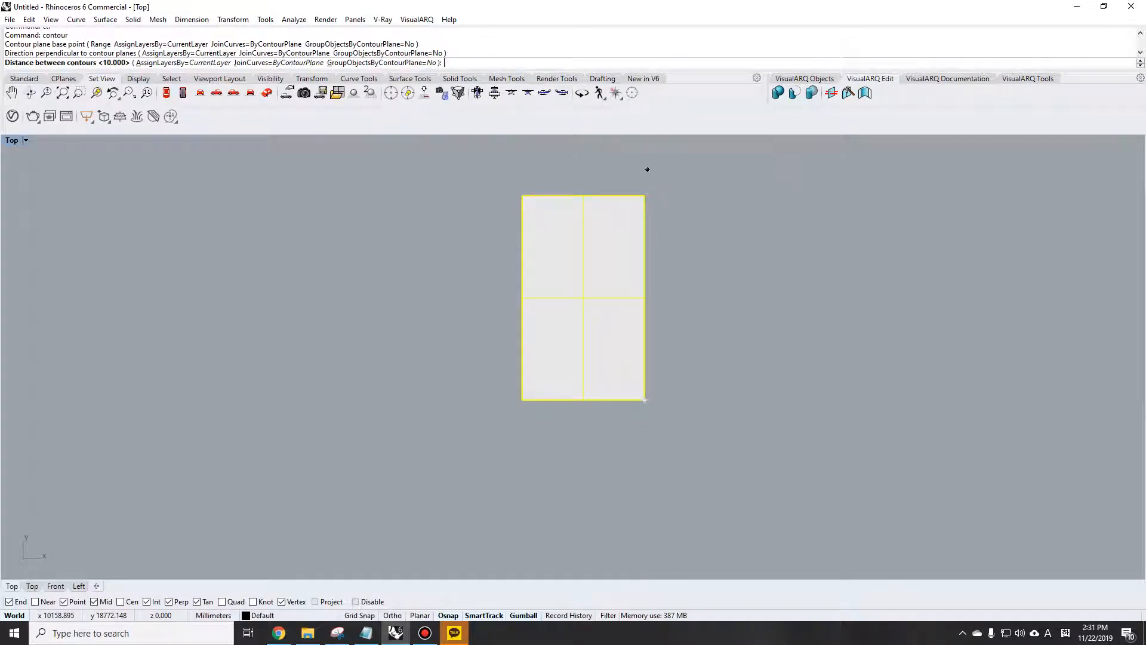
{"action": "type", "text": "."}
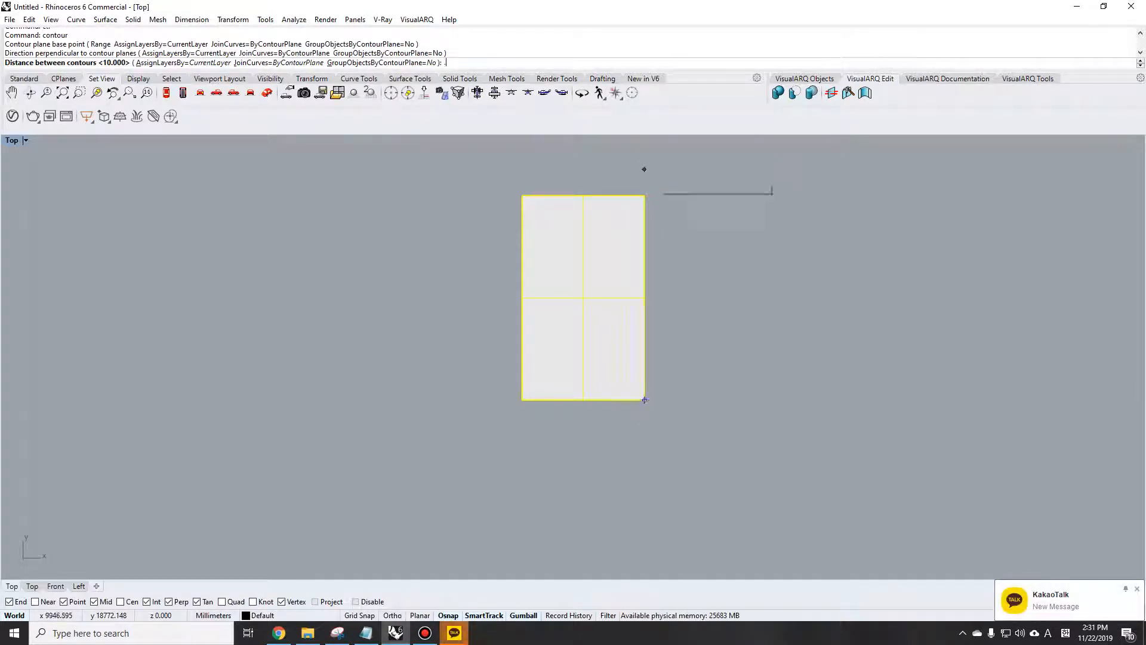
{"action": "type", "text": "5m"}
{"action": "key", "text": "Return"}
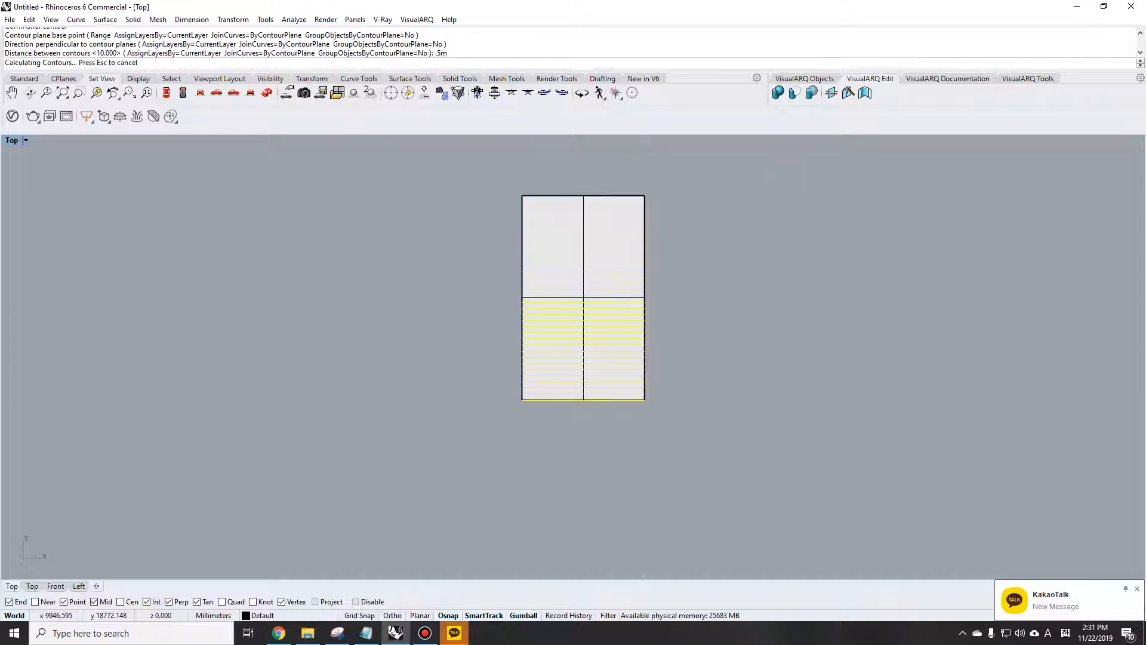
- Examine the contour lines on the plane from a tilted 3D view
{"action": "scroll", "coordinate": [581, 359], "scroll_direction": "up", "scroll_amount": 5}
{"action": "type", "text": "rt"}
{"action": "key", "text": "space"}
{"action": "left_click_drag", "start_coordinate": [581, 346], "coordinate": [639, 245]}
{"action": "scroll", "coordinate": [659, 392], "scroll_direction": "up", "scroll_amount": 6}
{"action": "left_click", "coordinate": [656, 386]}
{"action": "scroll", "coordinate": [574, 358], "scroll_direction": "down", "scroll_amount": 5}
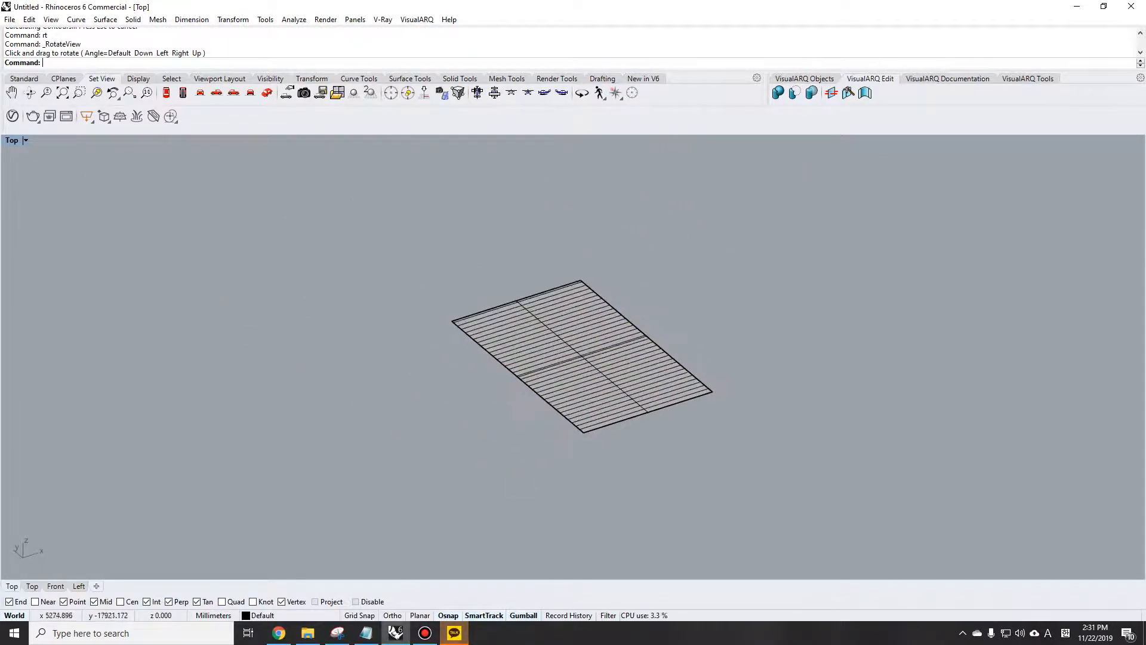
- Delete all objects, and undo both the deletion and the contouring of the plane
{"action": "key", "text": "ctrl+a"}
{"action": "type", "text": "e"}
{"action": "key", "text": "Return"}
{"action": "key", "text": "ctrl+z"}
{"action": "key", "text": "ctrl+z"}
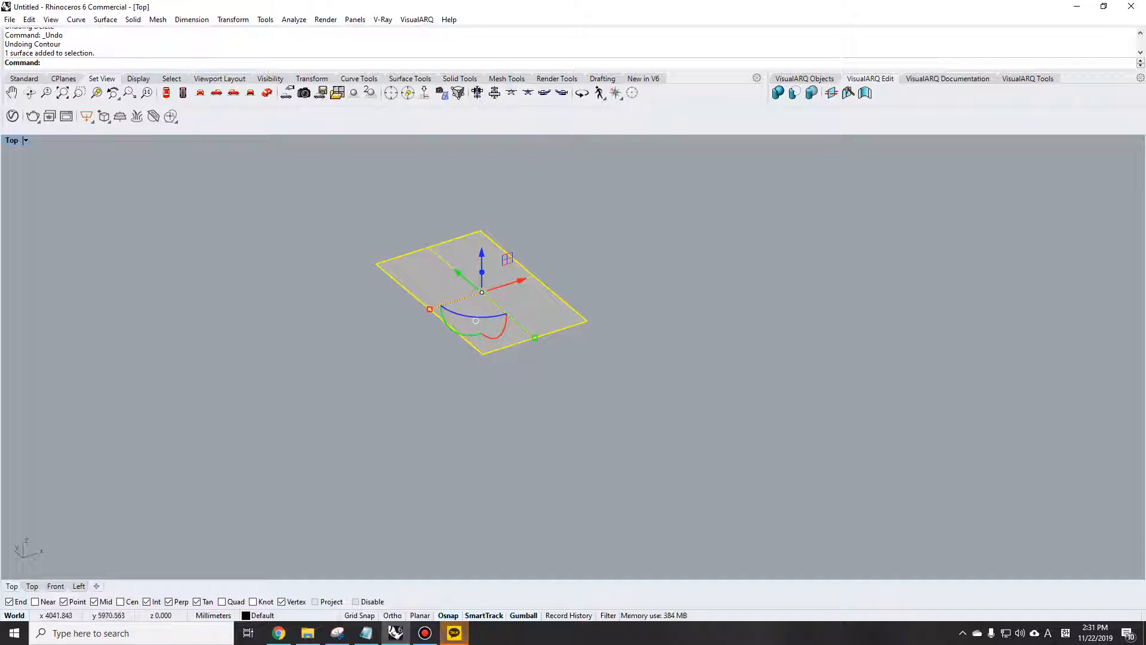
- Turn on the plane's control points, try raising its left corner vertically, and undo that move
{"action": "type", "text": "ww"}
{"action": "key", "text": "Return"}
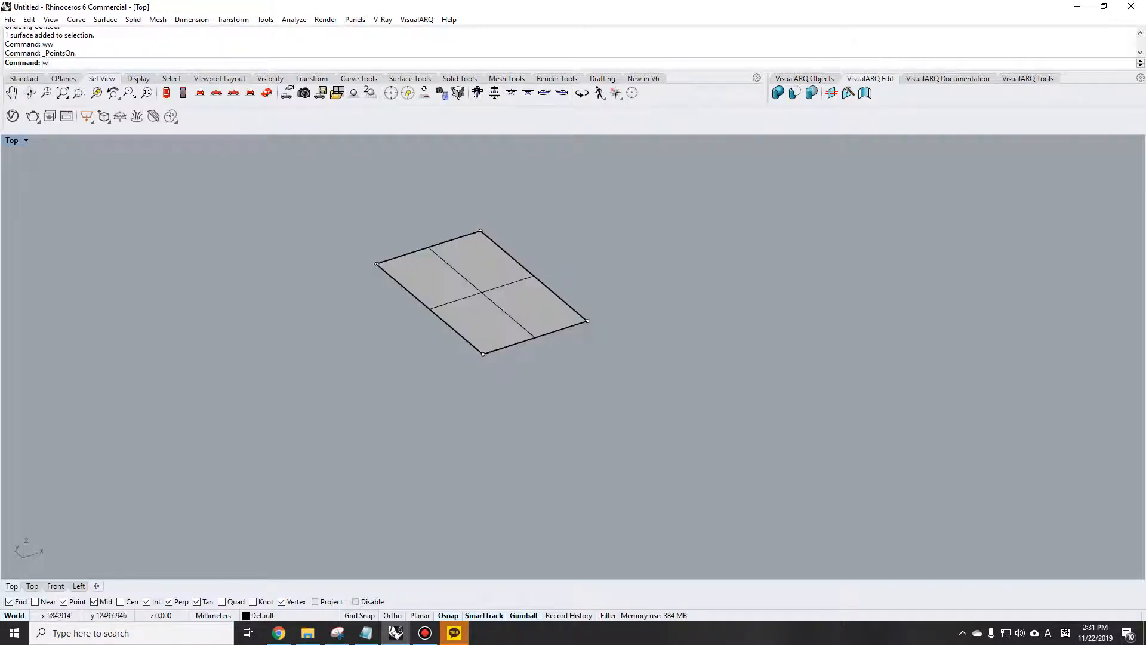
{"action": "left_click_drag", "start_coordinate": [310, 230], "coordinate": [397, 320]}
{"action": "left_click_drag", "start_coordinate": [377, 248], "coordinate": [377, 188]}
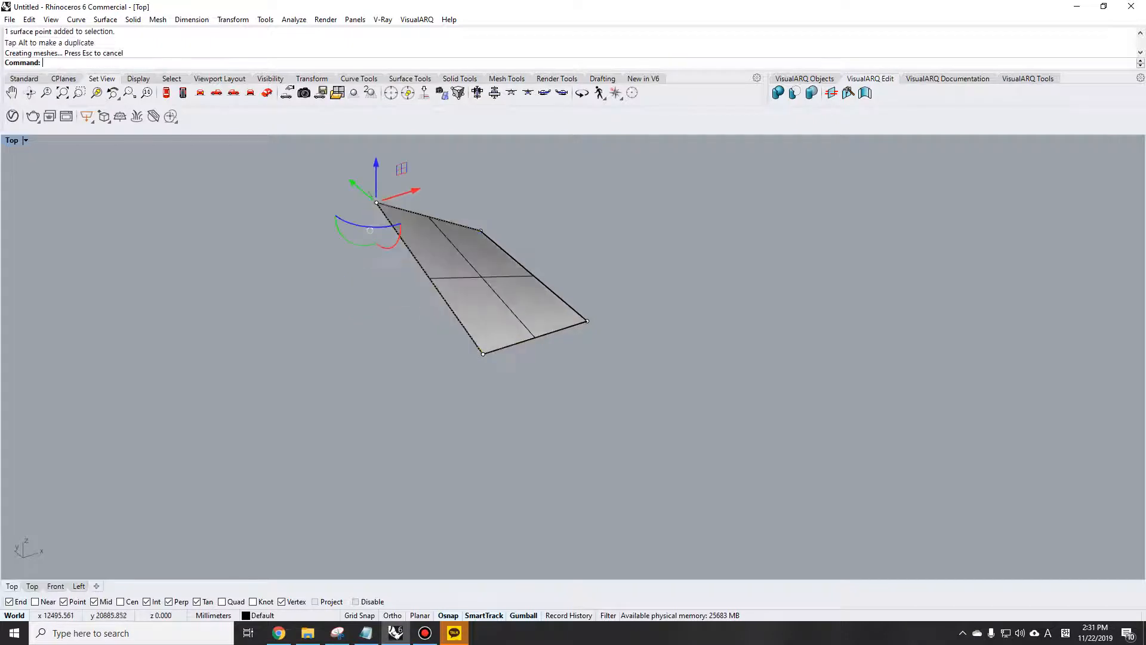
{"action": "left_click", "coordinate": [541, 239]}
{"action": "key", "text": "ctrl+z"}
{"action": "left_click", "coordinate": [500, 304]}
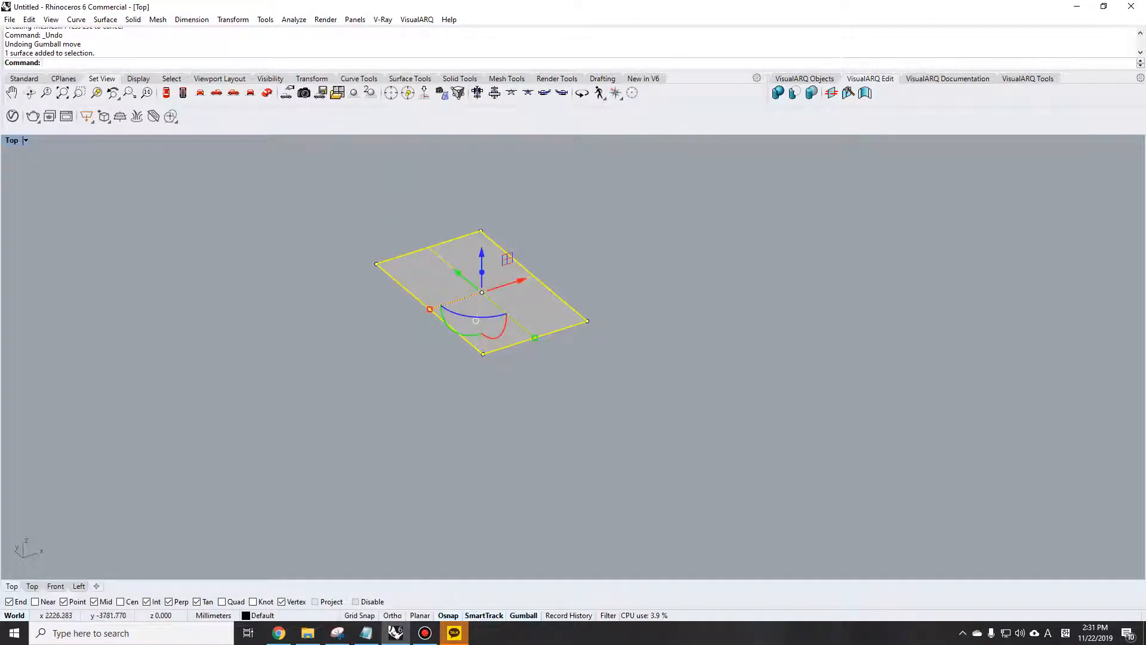
{"action": "key", "text": "Escape"}
{"action": "key", "text": "Escape"}
- Turn the plane's control points on again and raise its left corner point vertically to warp the surface
{"action": "left_click", "coordinate": [507, 304]}
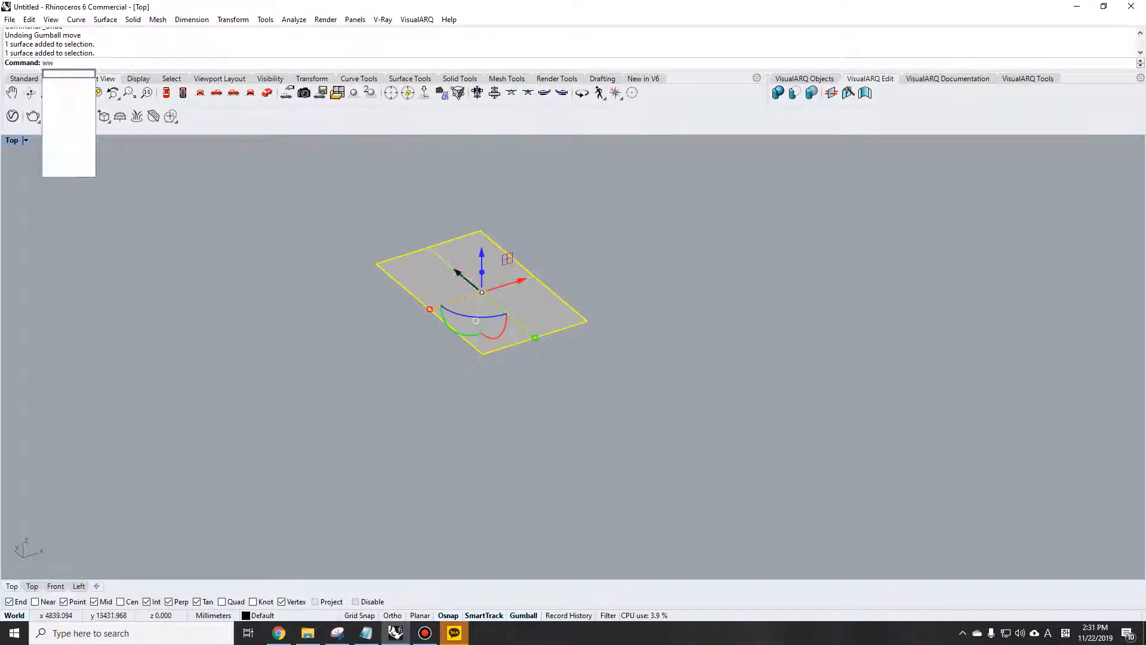
{"action": "key", "text": "Return"}
{"action": "left_click", "coordinate": [377, 263]}
{"action": "left_click_drag", "start_coordinate": [376, 231], "coordinate": [376, 161]}
{"action": "left_click_drag", "start_coordinate": [540, 280], "coordinate": [657, 370]}
{"action": "key", "text": "ctrl+z"}
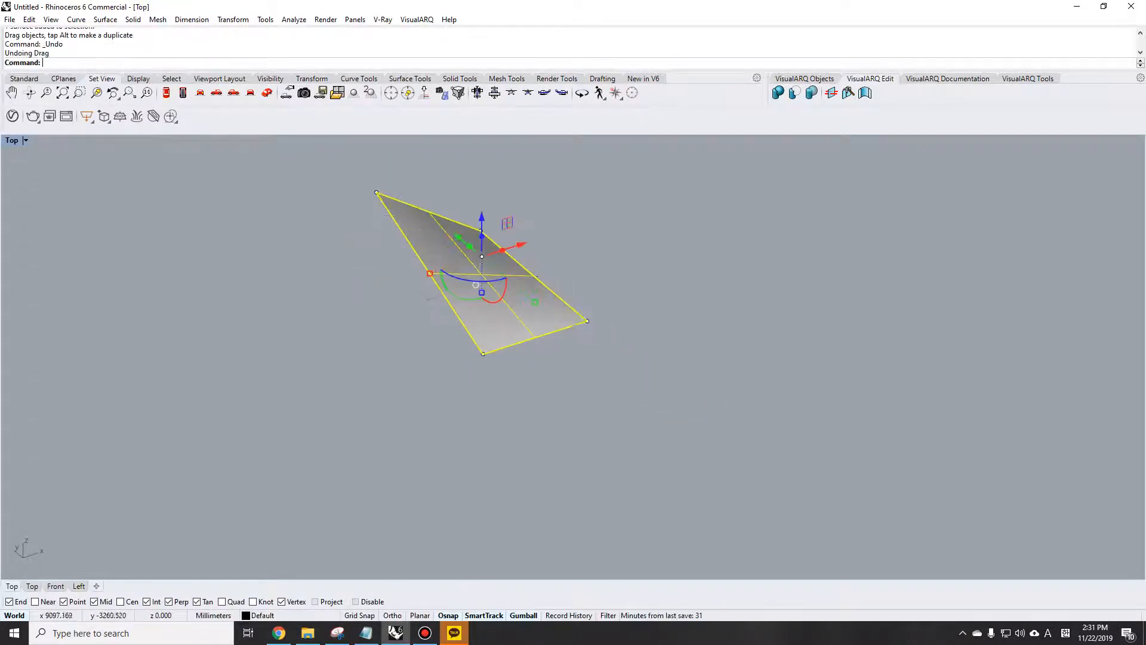
- Move the plane's right corner control point to a new position to warp the surface further
{"action": "left_click", "coordinate": [587, 321]}
{"action": "key", "text": "Escape"}
{"action": "left_click_drag", "start_coordinate": [609, 267], "coordinate": [561, 364]}
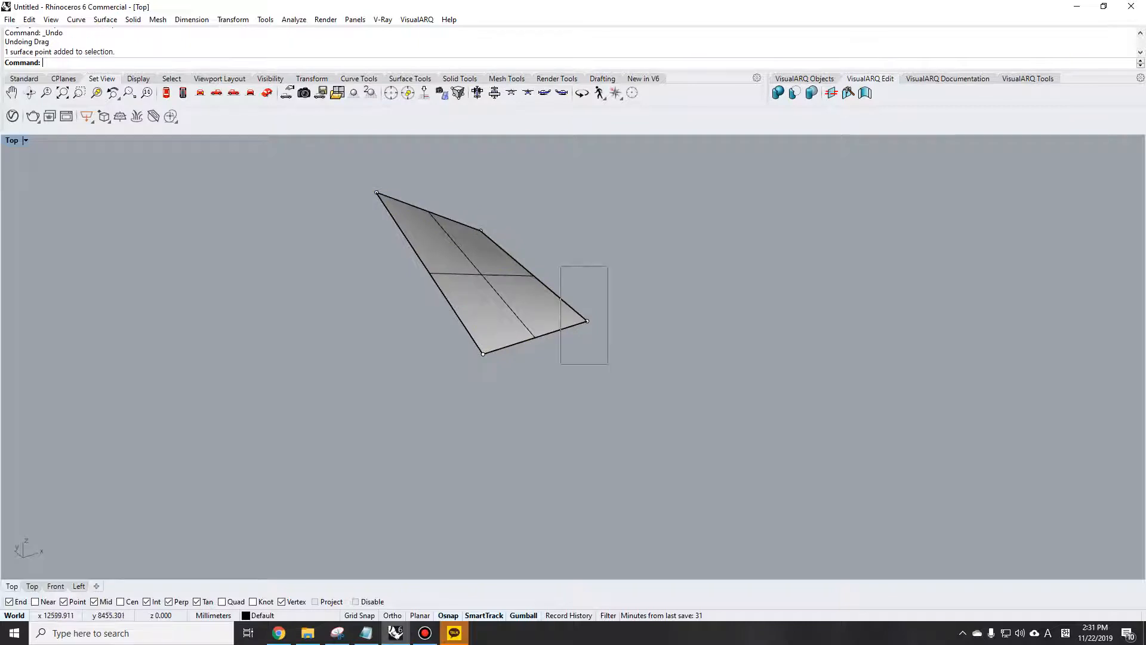
{"action": "left_click_drag", "start_coordinate": [588, 321], "coordinate": [771, 262]}
{"action": "right_click_drag", "start_coordinate": [627, 289], "coordinate": [442, 298]}
{"action": "left_click", "coordinate": [492, 307]}
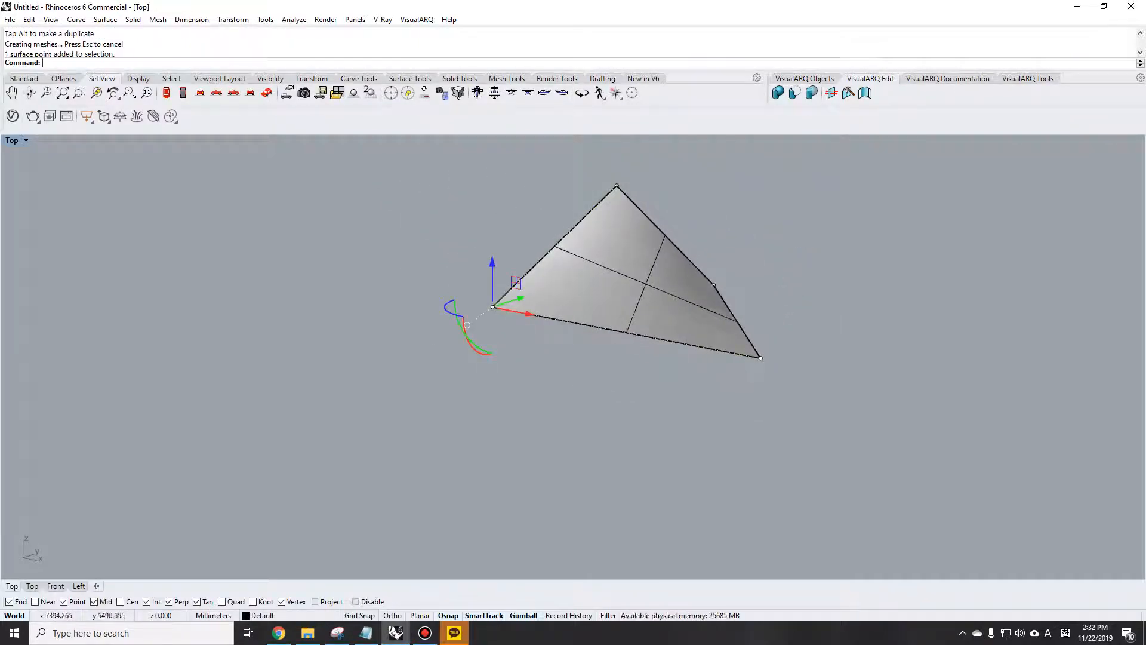
- Delete the warped surface and restore the Top view
{"action": "type", "text": "e"}
{"action": "key", "text": "space"}
{"action": "left_click", "coordinate": [558, 284]}
{"action": "type", "text": "e"}
{"action": "key", "text": "space"}
{"action": "key", "text": "space"}
- Draw a tall box with a small rectangular base, setting its height in a tilted view
{"action": "type", "text": "bx"}
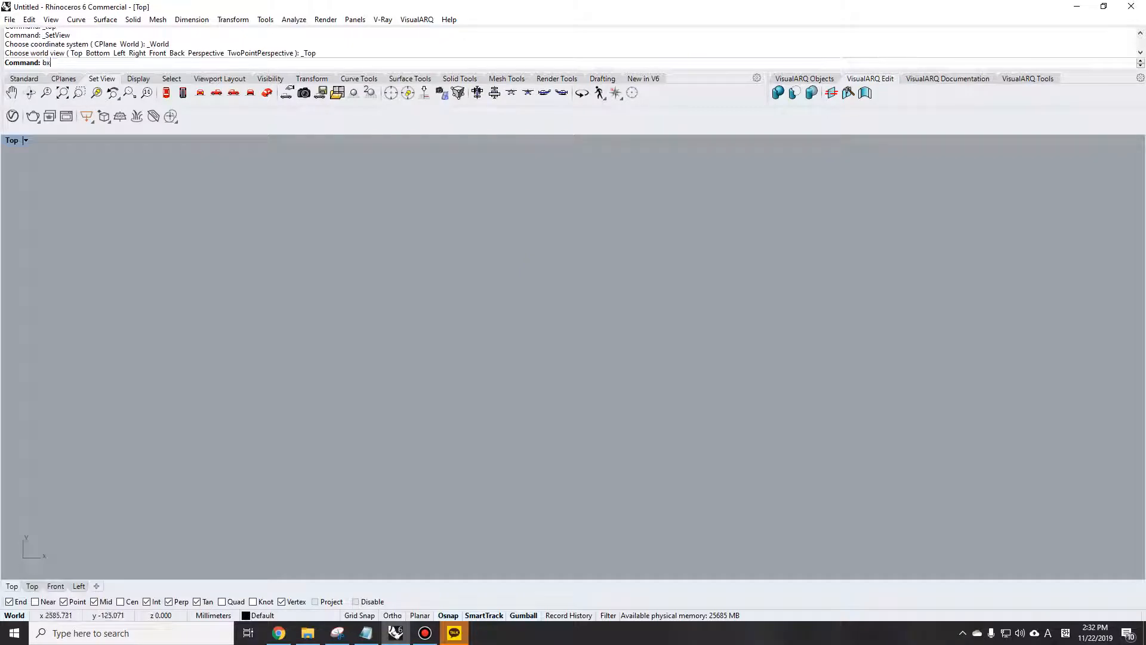
{"action": "key", "text": "space"}
{"action": "left_click", "coordinate": [507, 317]}
{"action": "left_click", "coordinate": [567, 398]}
{"action": "type", "text": "rr"}
{"action": "key", "text": "space"}
{"action": "left_click_drag", "start_coordinate": [567, 398], "coordinate": [581, 292]}
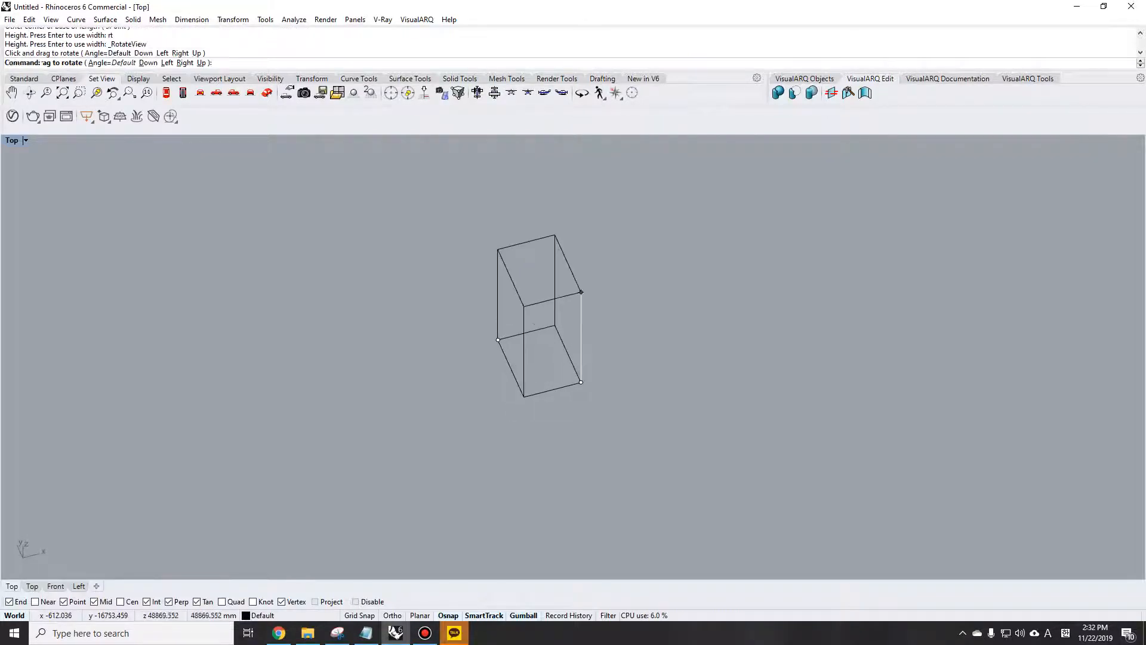
{"action": "left_click", "coordinate": [581, 262]}
- Draw a lower, wider box about 25,000 mm high that overlaps the front left of the tall box
{"action": "type", "text": "bx"}
{"action": "key", "text": "space"}
{"action": "left_click", "coordinate": [427, 388]}
{"action": "left_click", "coordinate": [540, 432]}
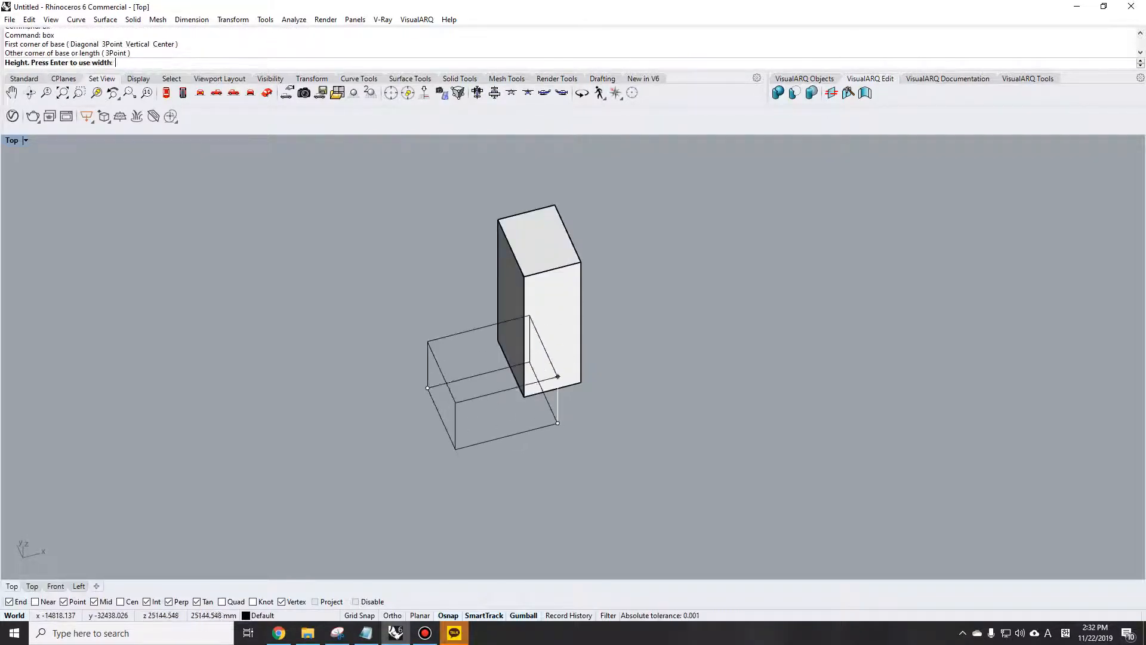
{"action": "left_click", "coordinate": [545, 382]}
- Try a large flat box spanning the area around the two existing boxes, and undo it
{"action": "type", "text": "bx"}
{"action": "key", "text": "space"}
{"action": "left_click", "coordinate": [695, 486]}
{"action": "left_click", "coordinate": [304, 414]}
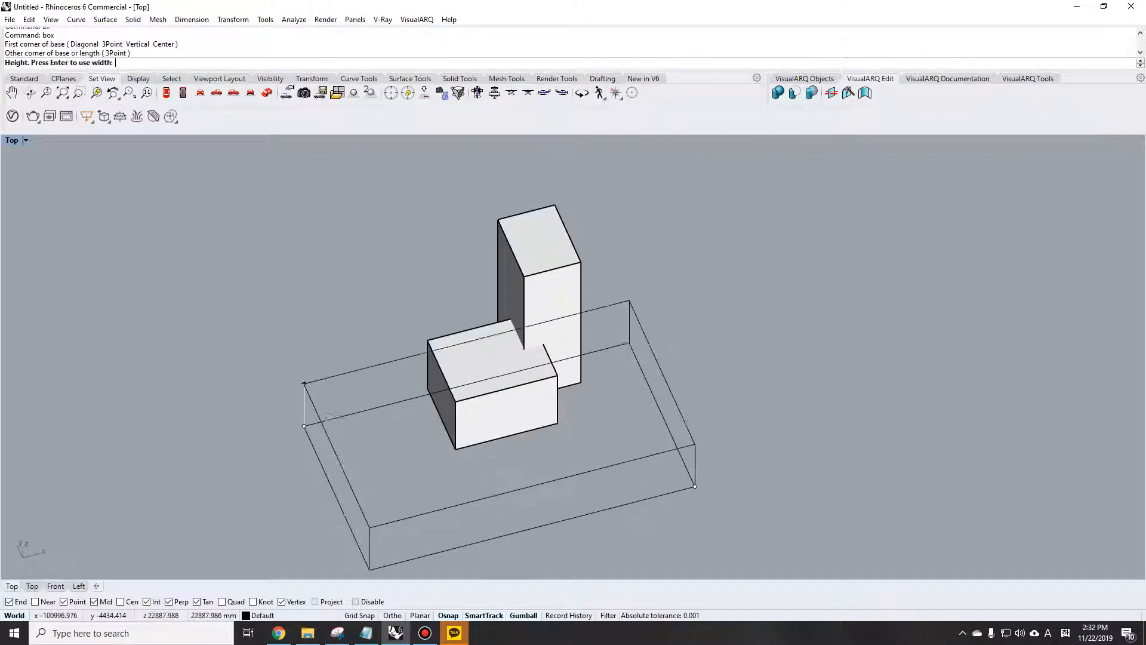
{"action": "left_click", "coordinate": [305, 364]}
{"action": "scroll", "coordinate": [559, 407], "scroll_direction": "down", "scroll_amount": 3}
{"action": "key", "text": "ctrl+z"}
- Draw a third box standing separately to the front left of the first two boxes
{"action": "type", "text": "bx"}
{"action": "key", "text": "space"}
{"action": "left_click", "coordinate": [461, 480]}
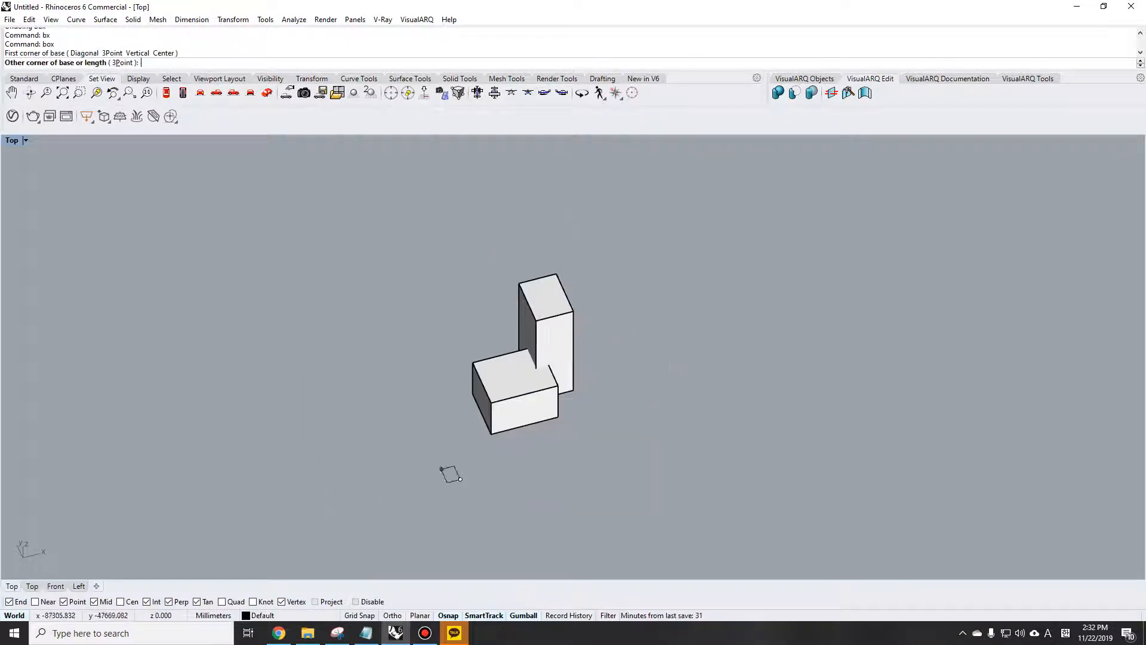
{"action": "left_click", "coordinate": [368, 431]}
{"action": "left_click", "coordinate": [369, 394]}
- Draw a small low box to the front right of the others, and return to the Top view
{"action": "type", "text": "bx"}
{"action": "key", "text": "space"}
{"action": "left_click", "coordinate": [575, 468]}
{"action": "left_click", "coordinate": [648, 489]}
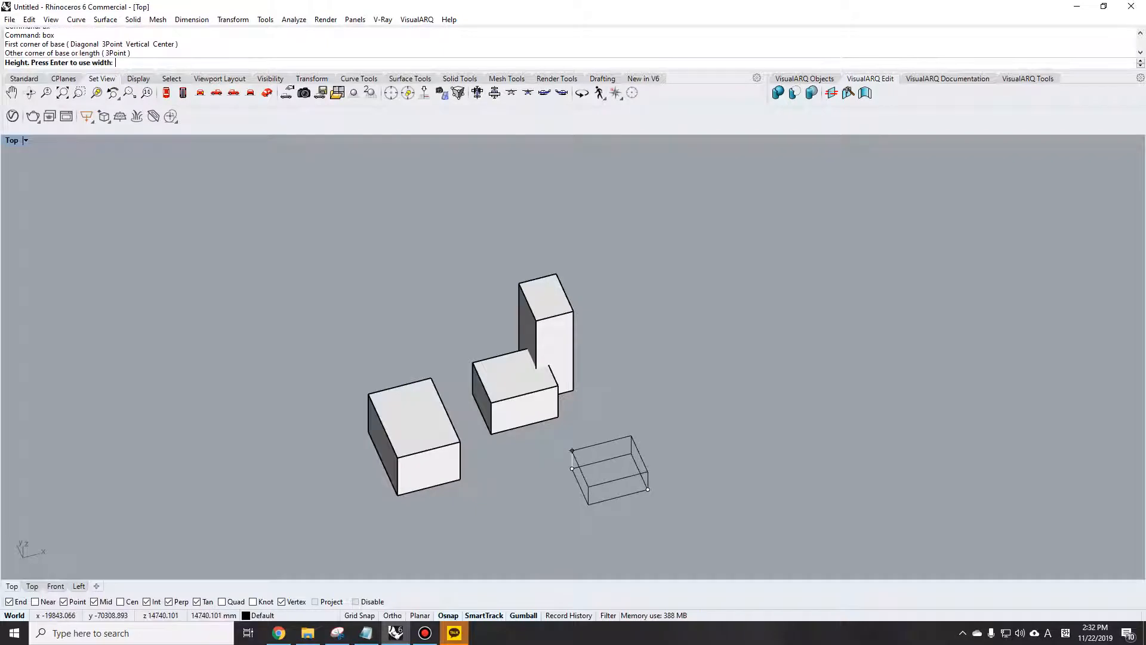
{"action": "left_click", "coordinate": [648, 459]}
{"action": "type", "text": "top"}
{"action": "key", "text": "space"}
{"action": "scroll", "coordinate": [566, 373], "scroll_direction": "down", "scroll_amount": 7}
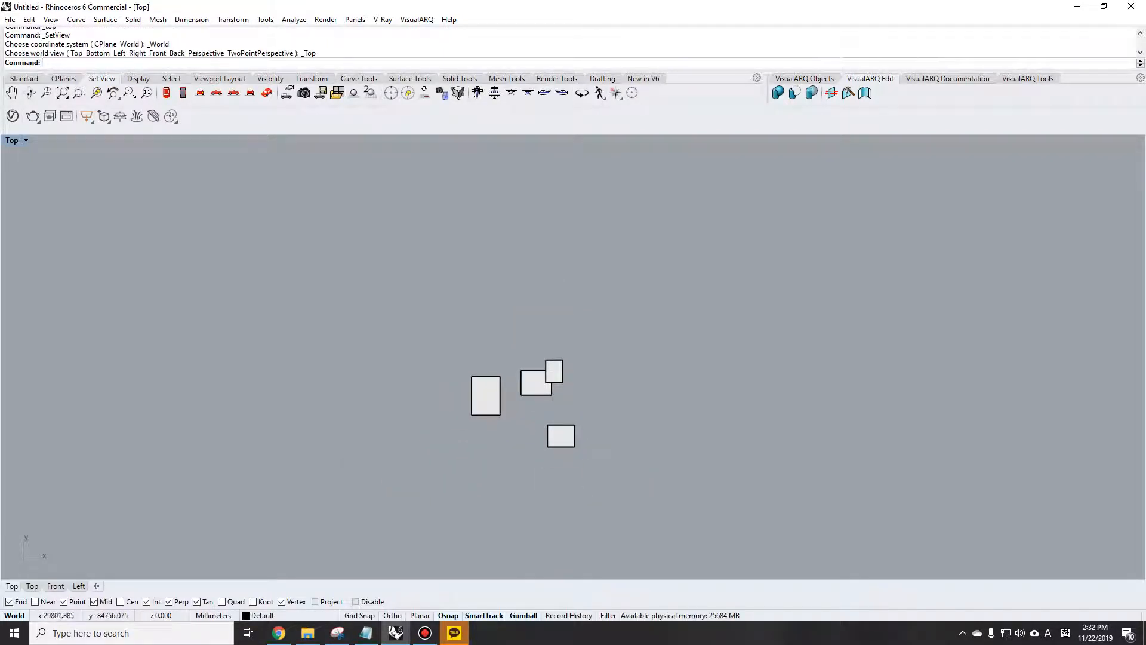
{"action": "type", "text": "Drad"}
{"action": "key", "text": "space"}
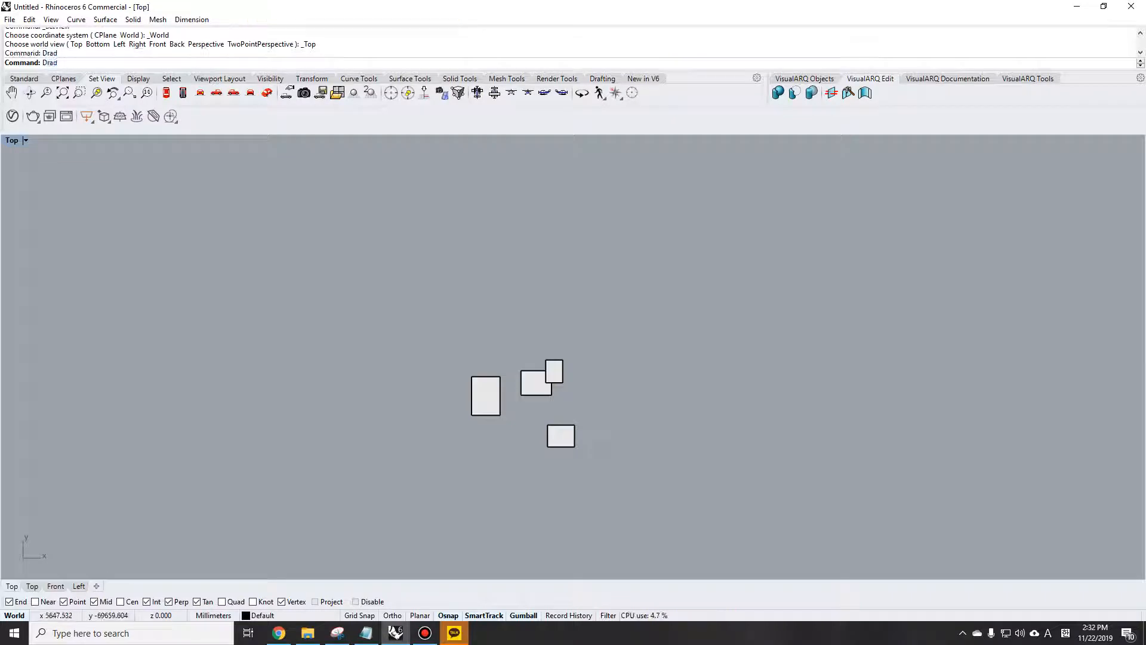
{"action": "type", "text": "Drade"}
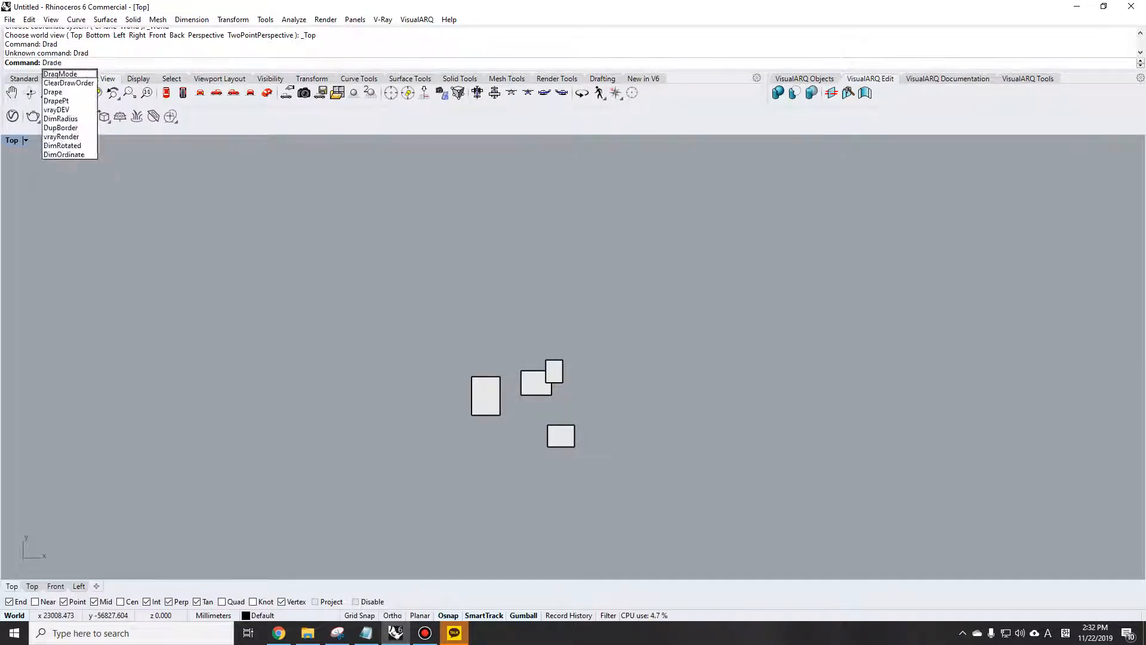
{"action": "key", "text": "space"}
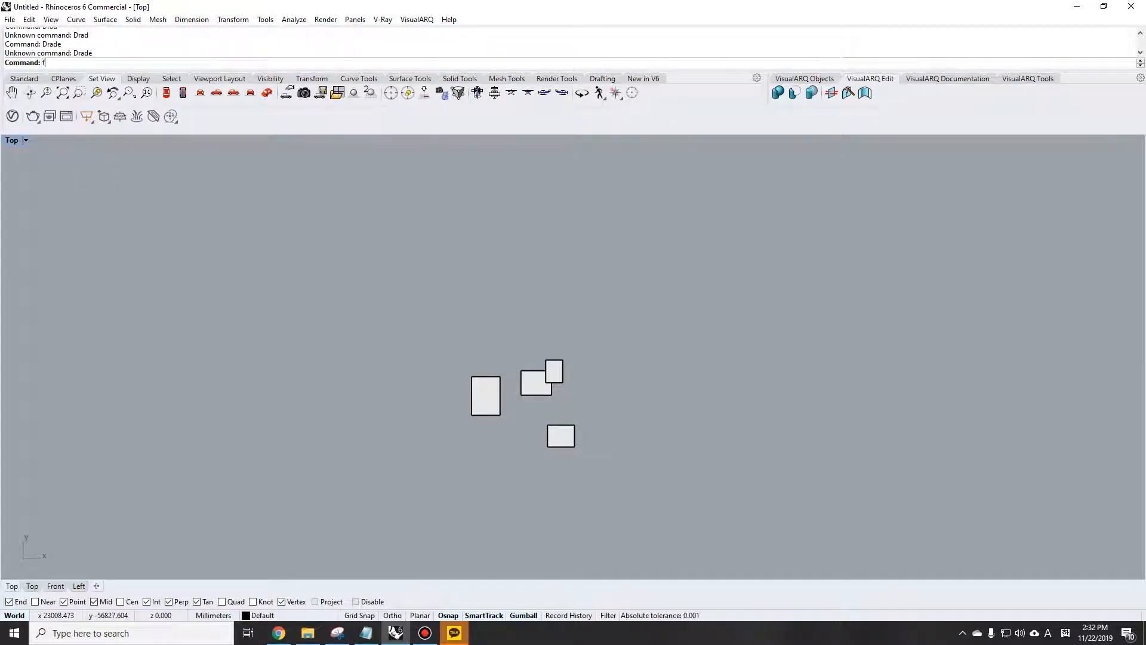
{"action": "type", "text": "Dra"}
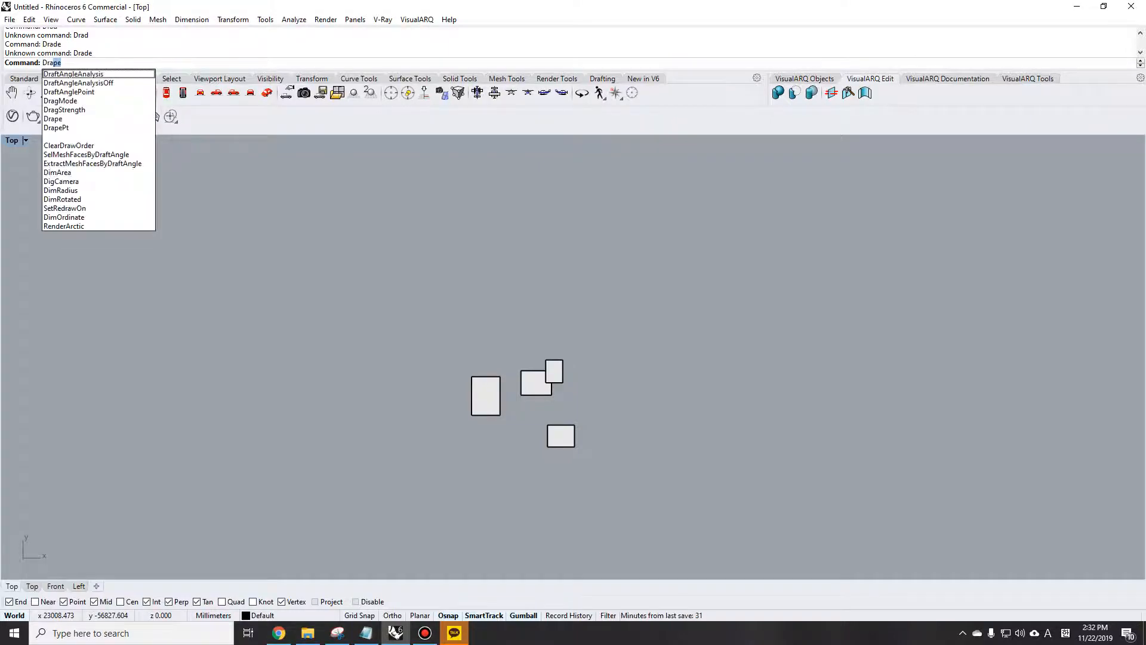
{"action": "type", "text": "pe"}
{"action": "key", "text": "Return"}
{"action": "key", "text": "Escape"}
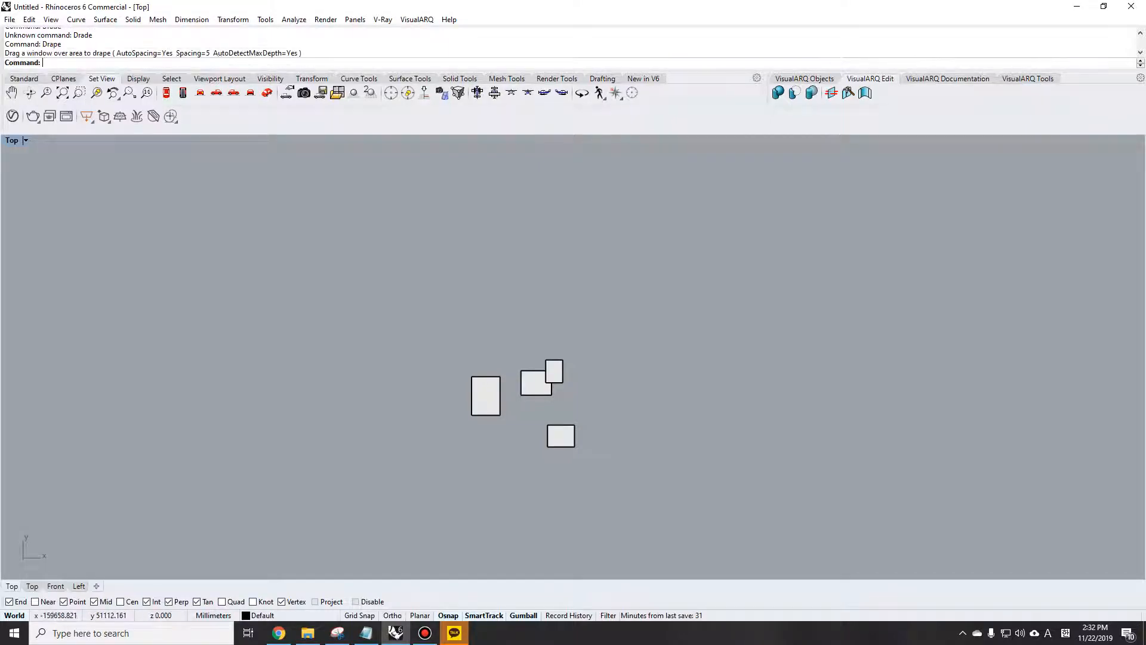
{"action": "key", "text": "Return"}
{"action": "key", "text": "Escape"}
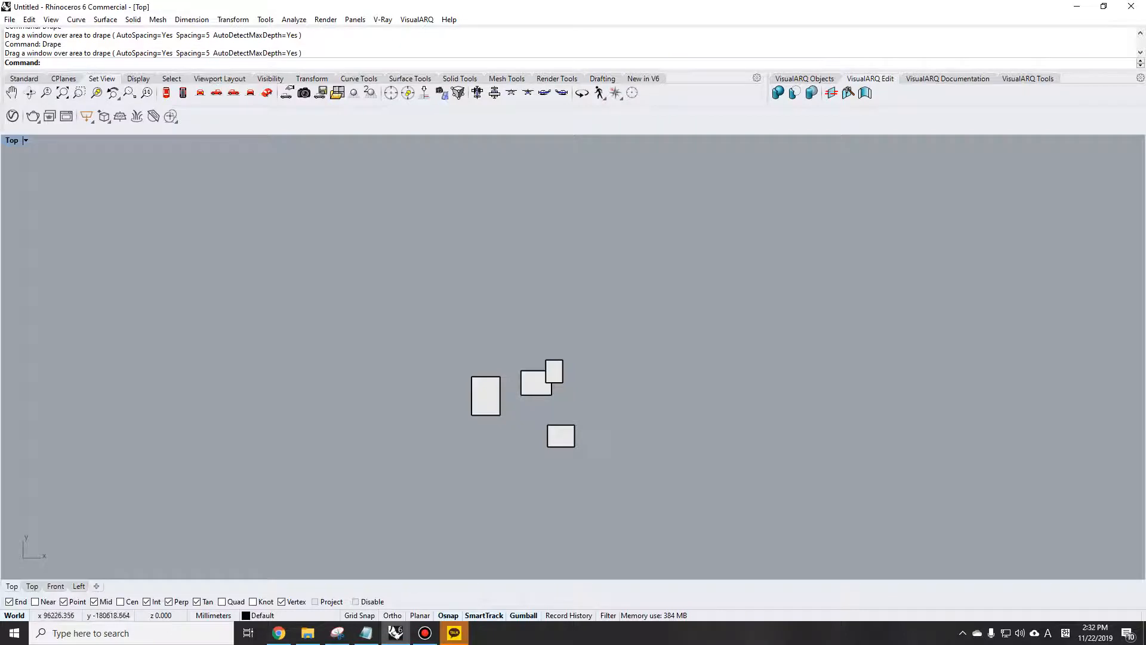
{"action": "left_click_drag", "start_coordinate": [600, 466], "coordinate": [387, 293]}
{"action": "key", "text": "Escape"}
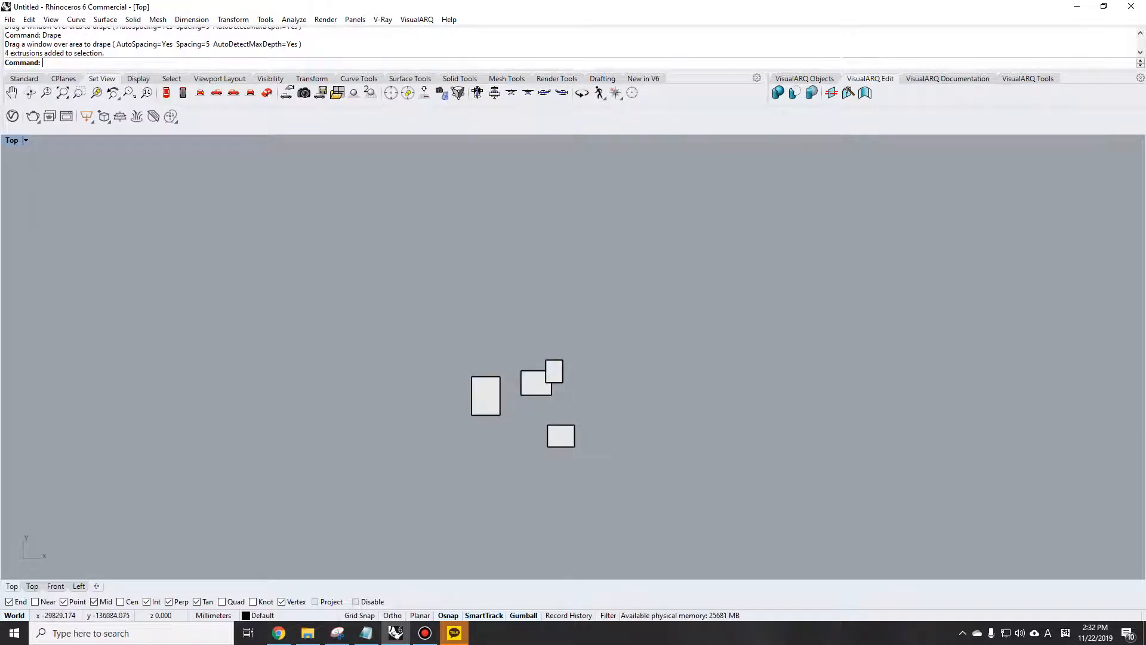
- Drape a surface over an area enclosing the four boxes with a spacing of 5, and undo it
{"action": "type", "text": "D"}
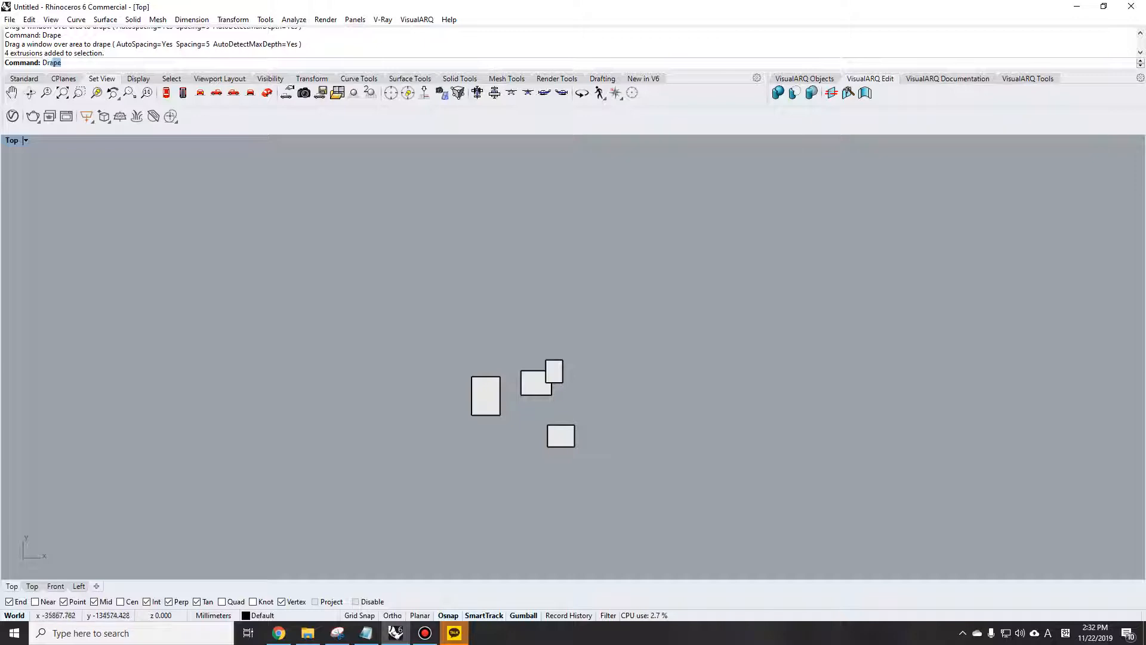
{"action": "type", "text": "ra"}
{"action": "key", "text": "Return"}
{"action": "left_click_drag", "start_coordinate": [428, 320], "coordinate": [611, 476]}
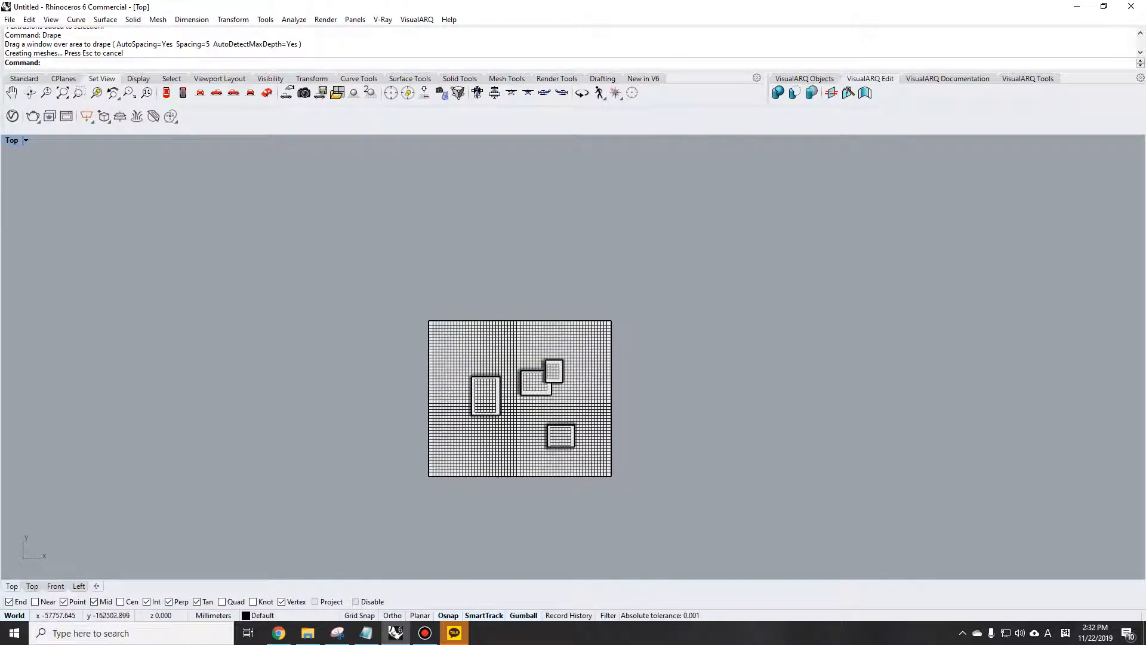
{"action": "key", "text": "ctrl+z"}
- Try draping the boxes with the spacing set to 10, and undo the drape
{"action": "key", "text": "Return"}
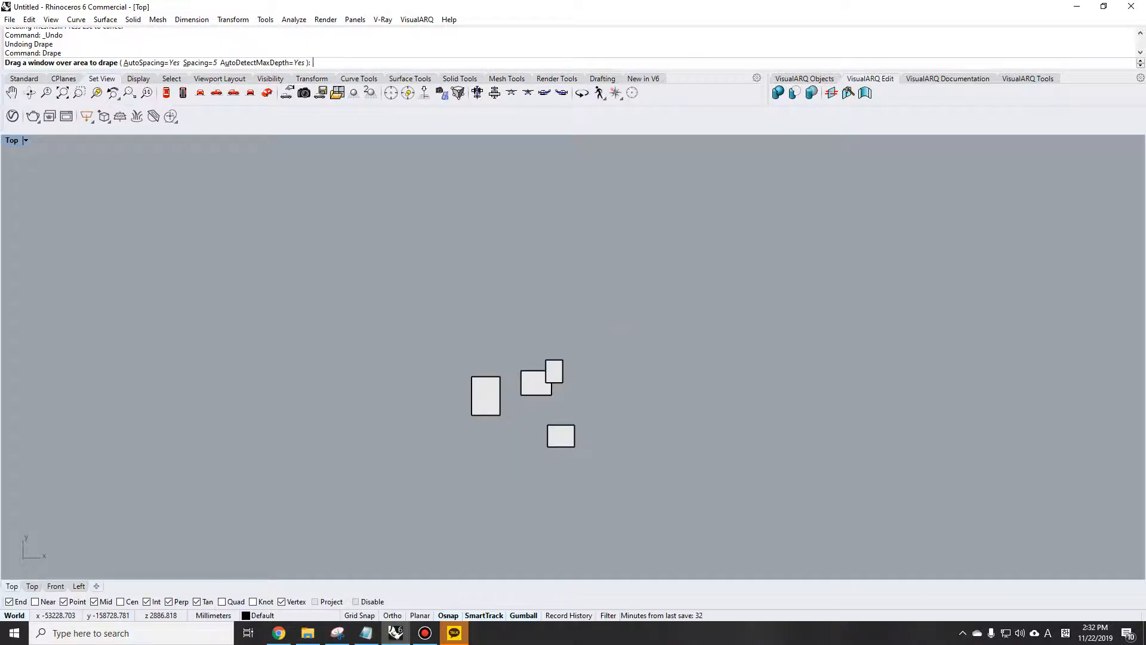
{"action": "left_click", "coordinate": [200, 63]}
{"action": "type", "text": "10"}
{"action": "key", "text": "Return"}
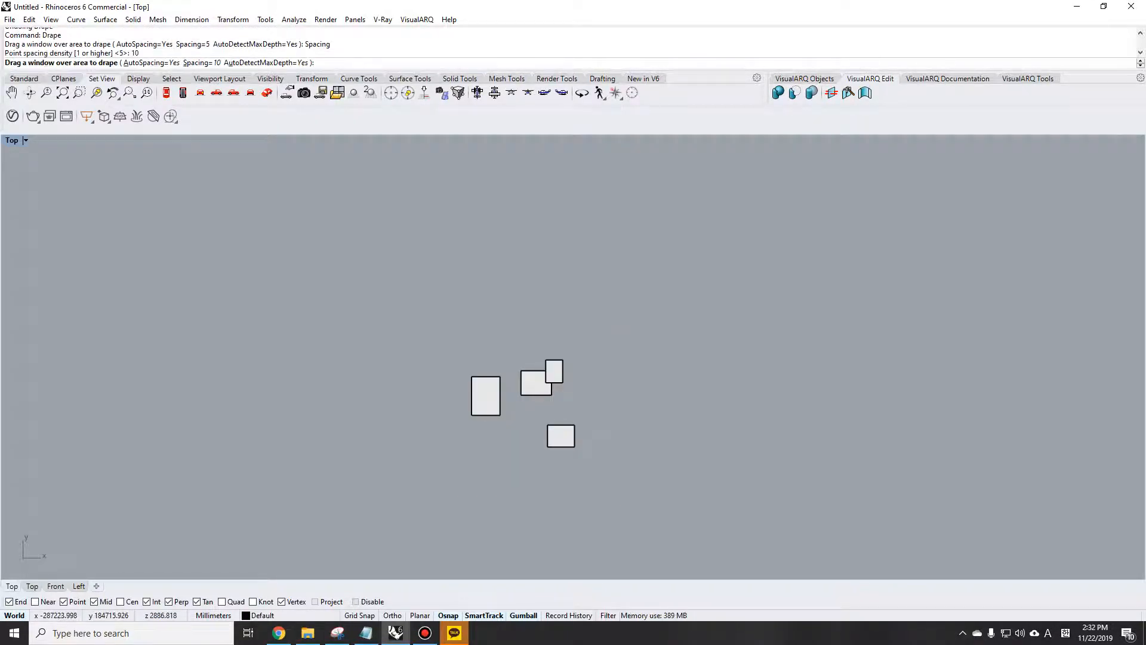
{"action": "left_click_drag", "start_coordinate": [457, 334], "coordinate": [609, 364]}
{"action": "type", "text": "x"}
{"action": "key", "text": "Return"}
{"action": "key", "text": "ctrl+z"}
{"action": "scroll", "coordinate": [567, 375], "scroll_direction": "up", "scroll_amount": 2}
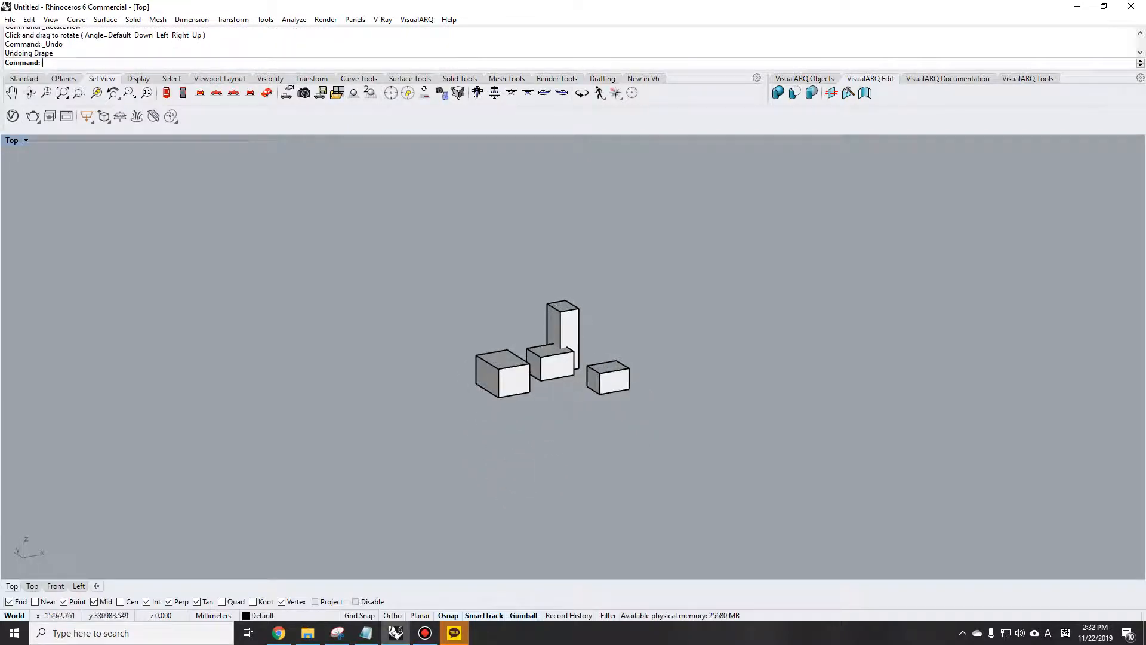
{"action": "type", "text": "x"}
{"action": "key", "text": "Return"}
{"action": "type", "text": "top"}
{"action": "key", "text": "Return"}
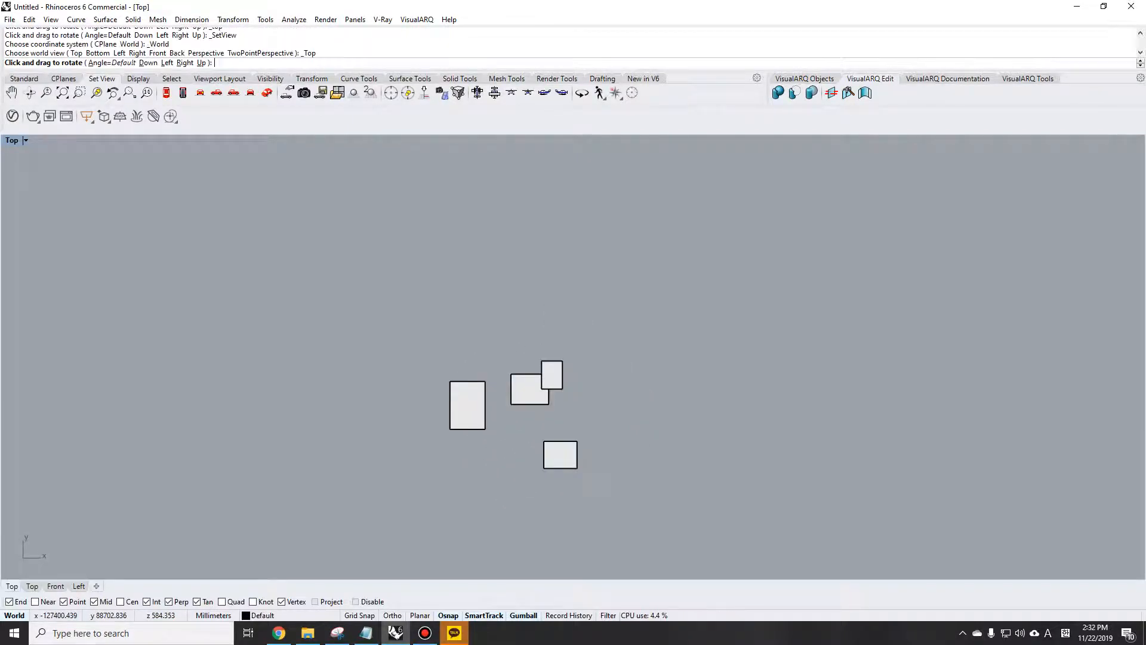
{"action": "key", "text": "Escape"}
{"action": "type", "text": "rt"}
{"action": "key", "text": "Return"}
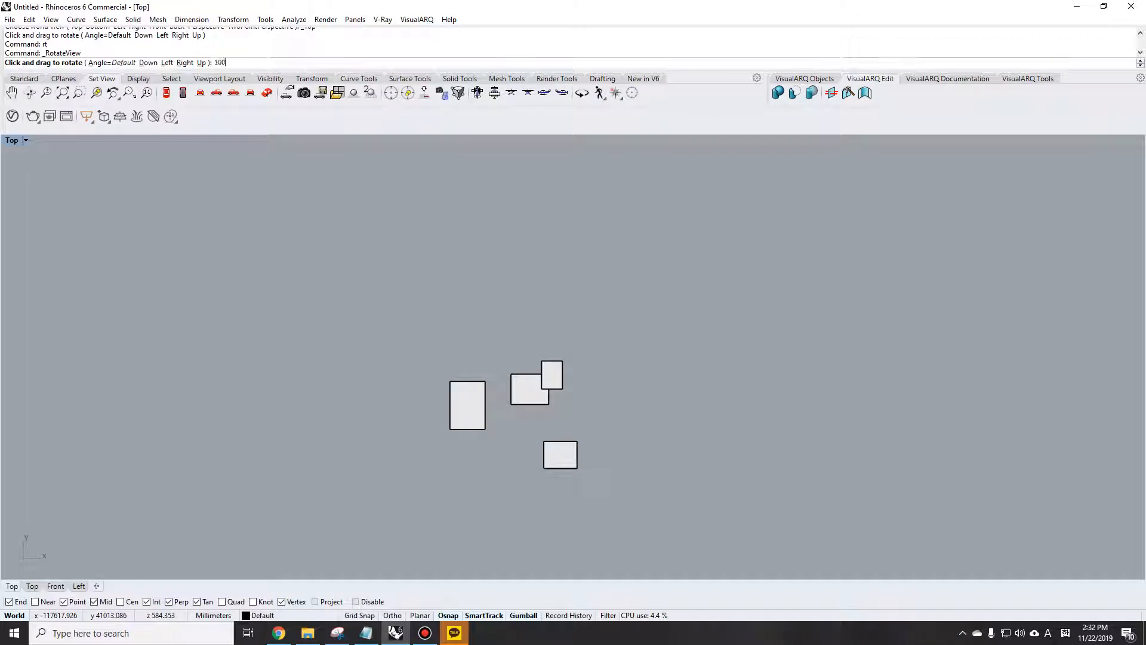
{"action": "key", "text": "Return"}
{"action": "left_click_drag", "start_coordinate": [574, 382], "coordinate": [651, 483]}
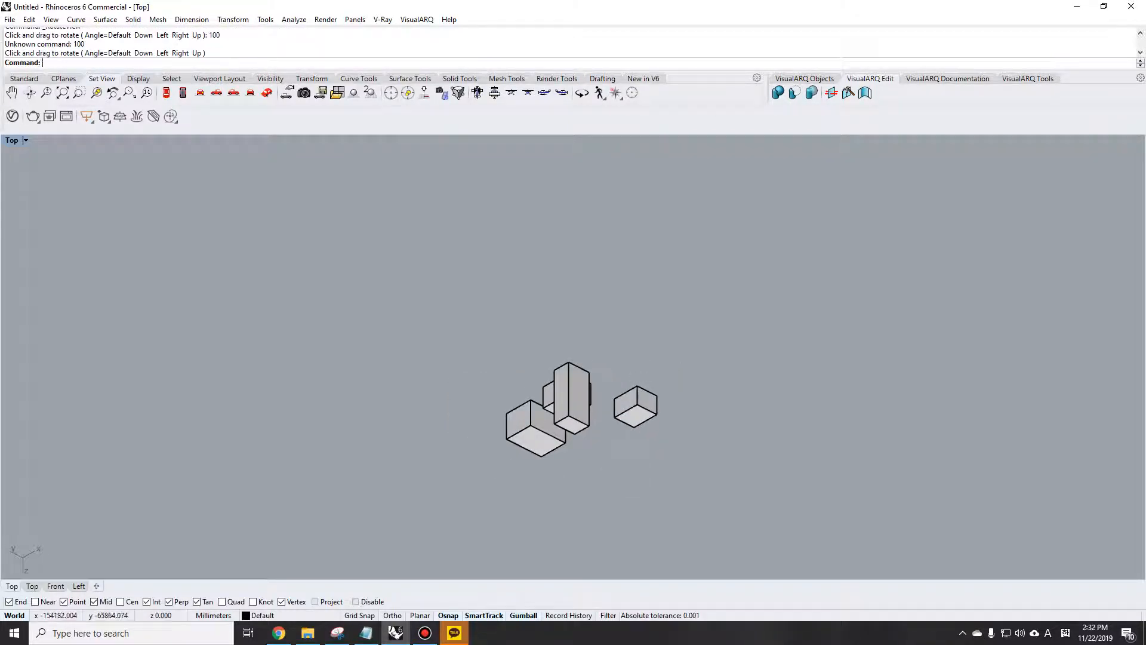
- From the Top view, drape a surface over an area enclosing all four boxes with the spacing set to 100
{"action": "type", "text": "top"}
{"action": "key", "text": "Return"}
{"action": "type", "text": "Drape"}
{"action": "key", "text": "Return"}
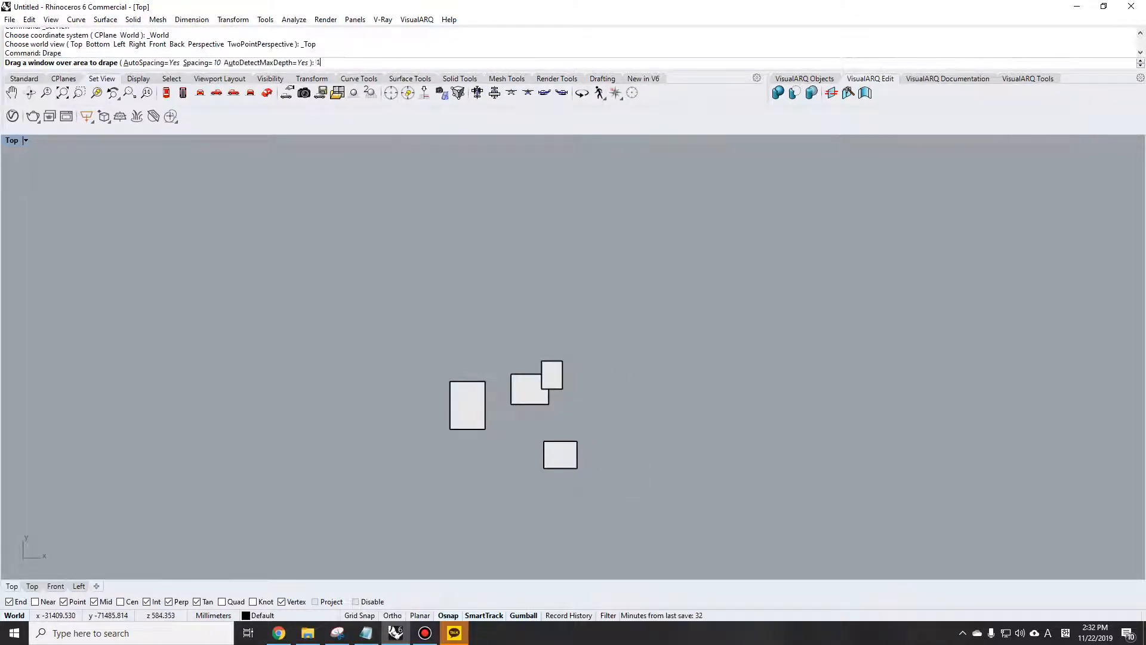
{"action": "type", "text": "100"}
{"action": "key", "text": "Return"}
{"action": "left_click_drag", "start_coordinate": [394, 318], "coordinate": [625, 523]}
- Delete the tall box and the three other boxes, keeping only the draped surface
{"action": "type", "text": "rt"}
{"action": "key", "text": "Return"}
{"action": "left_click_drag", "start_coordinate": [517, 468], "coordinate": [554, 326]}
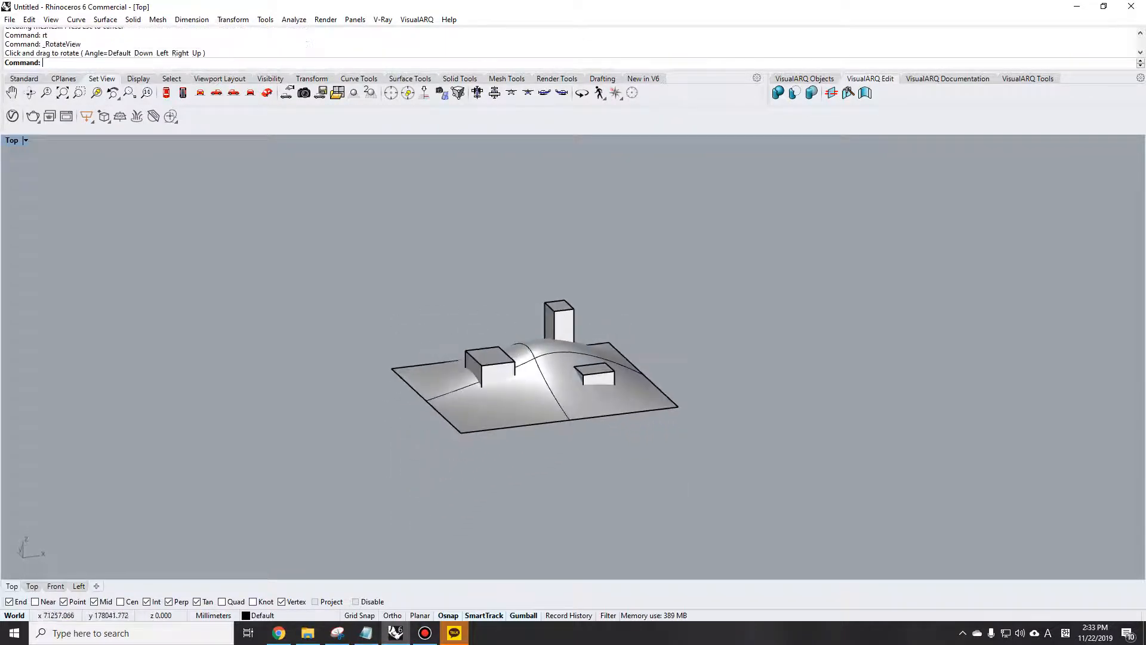
{"action": "left_click", "coordinate": [556, 317]}
{"action": "key", "text": "Delete"}
{"action": "left_click_drag", "start_coordinate": [409, 260], "coordinate": [611, 474]}
{"action": "type", "text": "e"}
{"action": "key", "text": "Return"}
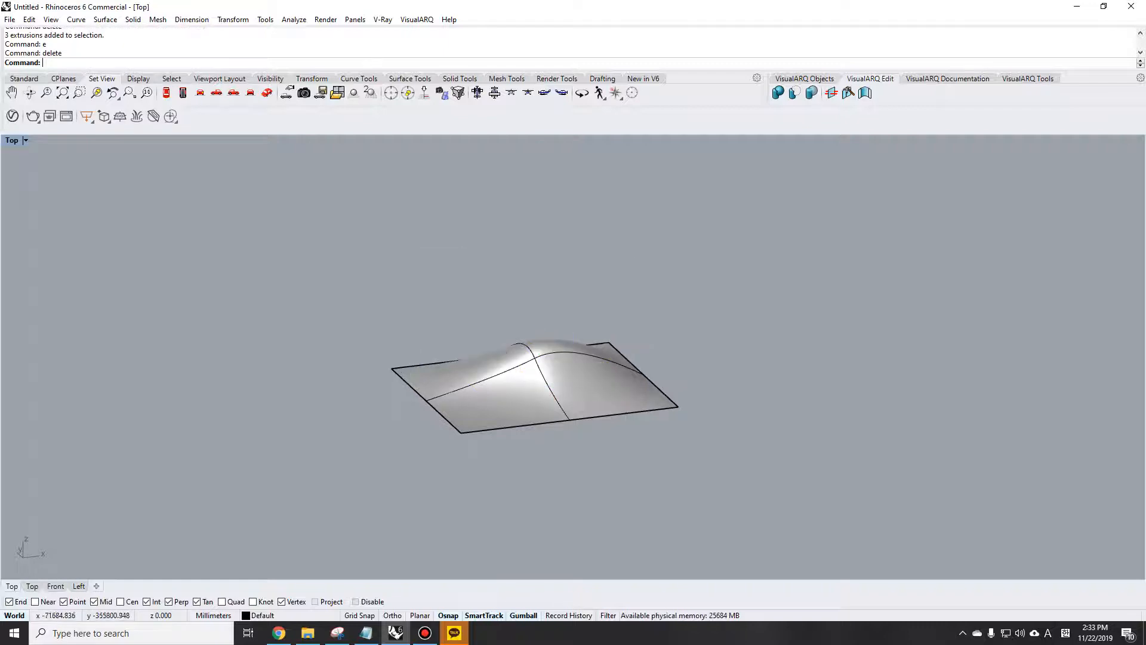
- In the Front view, contour the draped surface along a vertical direction with Ortho on and 1m between contours
{"action": "scroll", "coordinate": [550, 381], "scroll_direction": "up", "scroll_amount": 6}
{"action": "right_click_drag", "start_coordinate": [549, 381], "coordinate": [522, 394]}
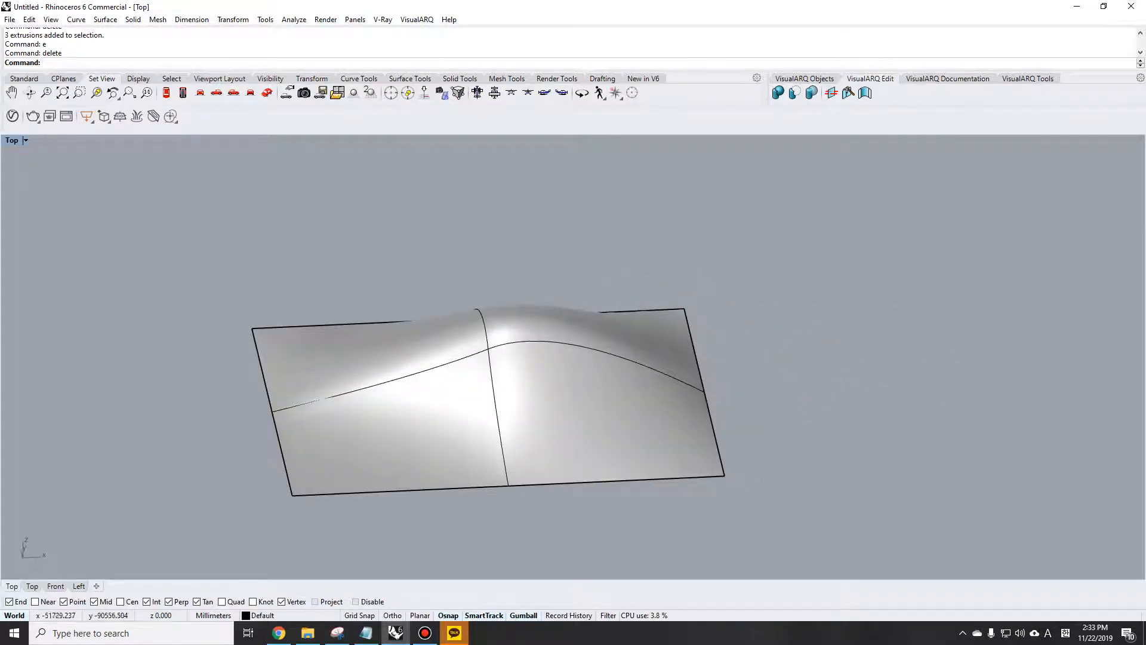
{"action": "left_click", "coordinate": [528, 372]}
{"action": "type", "text": "f"}
{"action": "key", "text": "Return"}
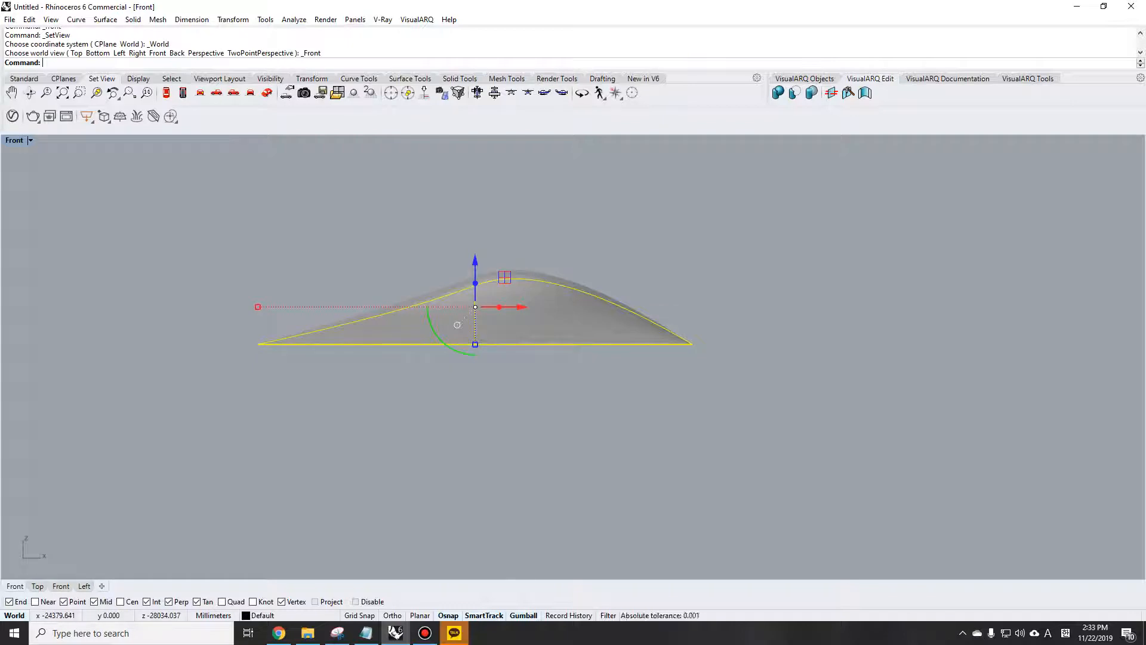
{"action": "type", "text": "ctr"}
{"action": "key", "text": "Return"}
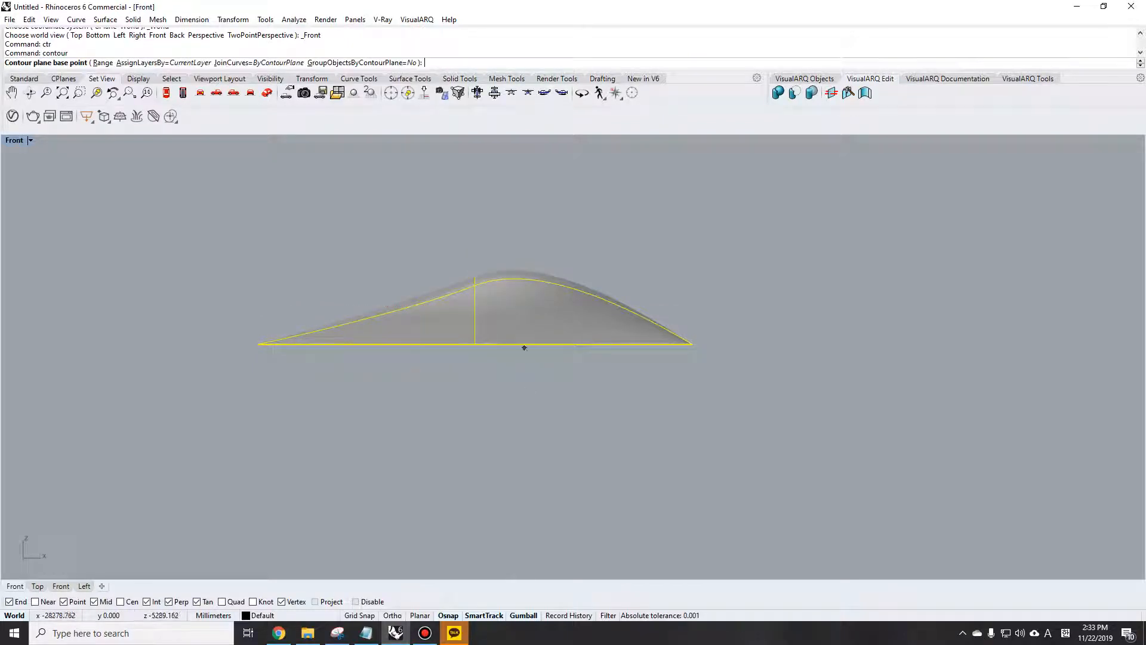
{"action": "left_click", "coordinate": [521, 382]}
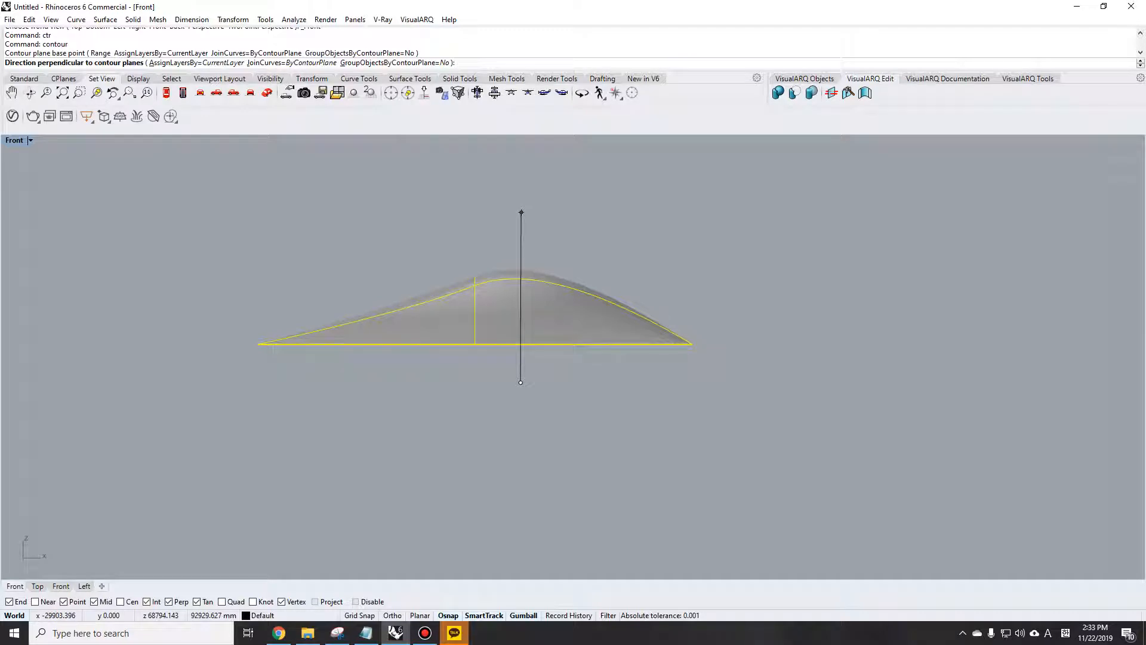
{"action": "key", "text": "F8"}
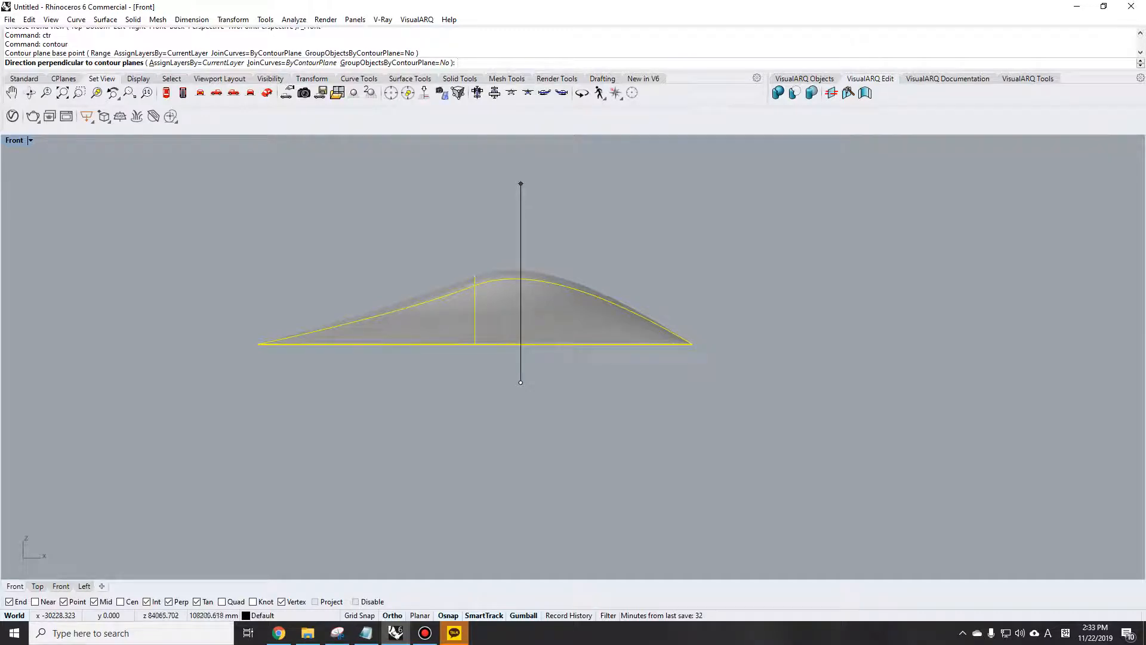
{"action": "left_click", "coordinate": [521, 184]}
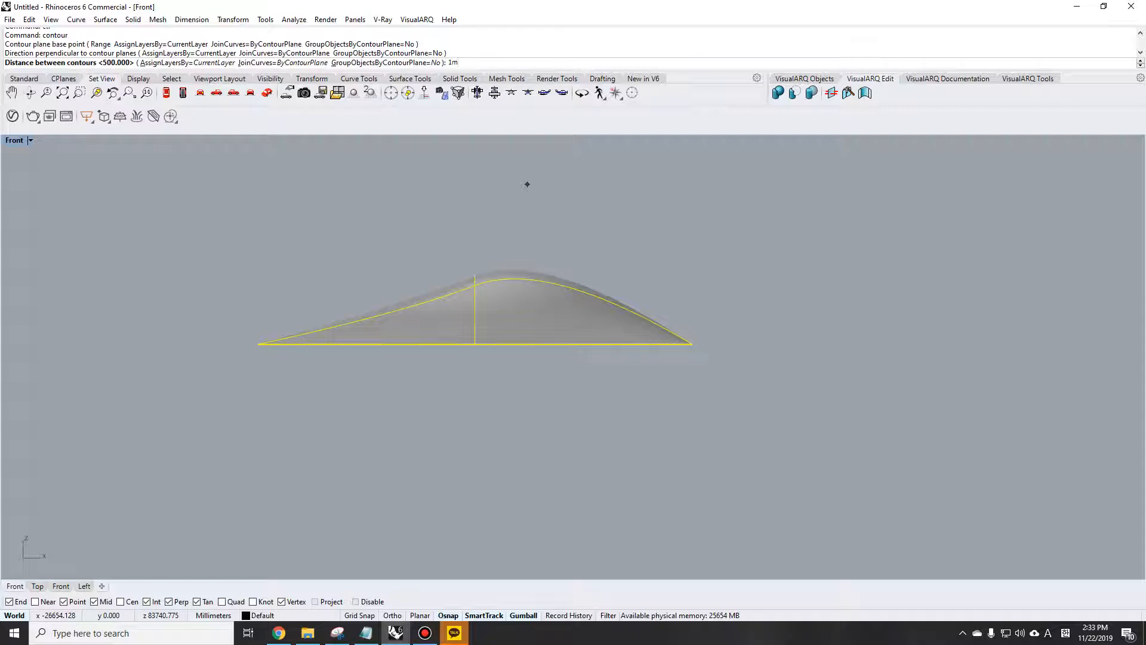
{"action": "key", "text": "Return"}
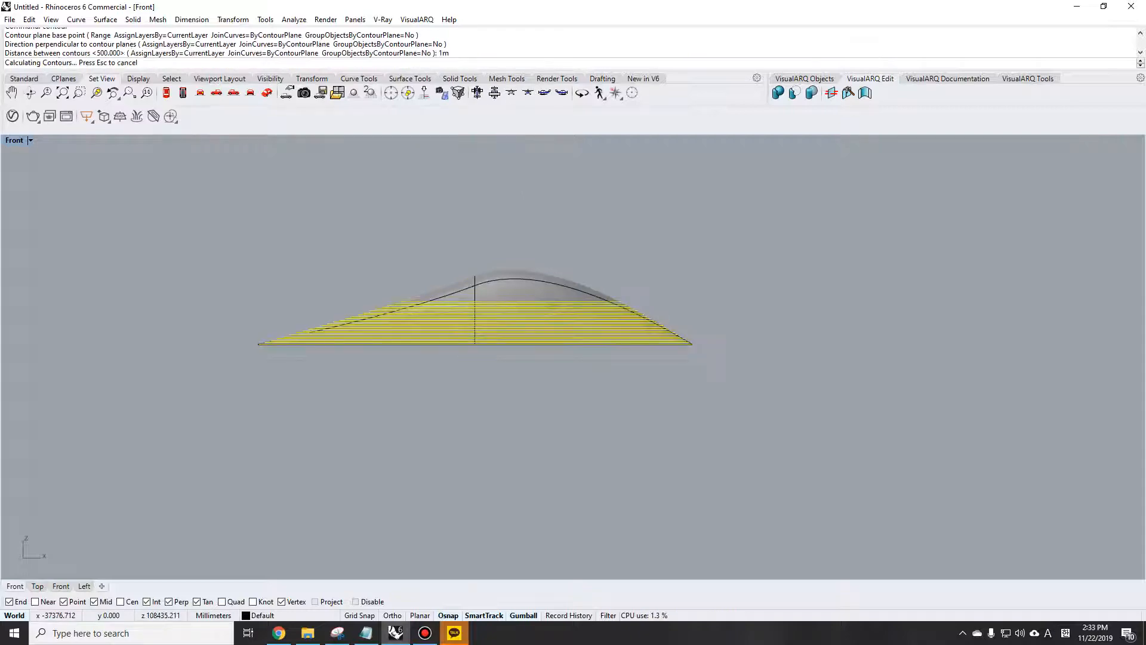
- Examine the contour lines on the draped surface up close from a tilted 3D view
{"action": "type", "text": "rt"}
{"action": "key", "text": "Return"}
{"action": "left_click_drag", "start_coordinate": [453, 282], "coordinate": [562, 378]}
{"action": "key", "text": "Escape"}
{"action": "scroll", "coordinate": [561, 378], "scroll_direction": "up", "scroll_amount": 8}
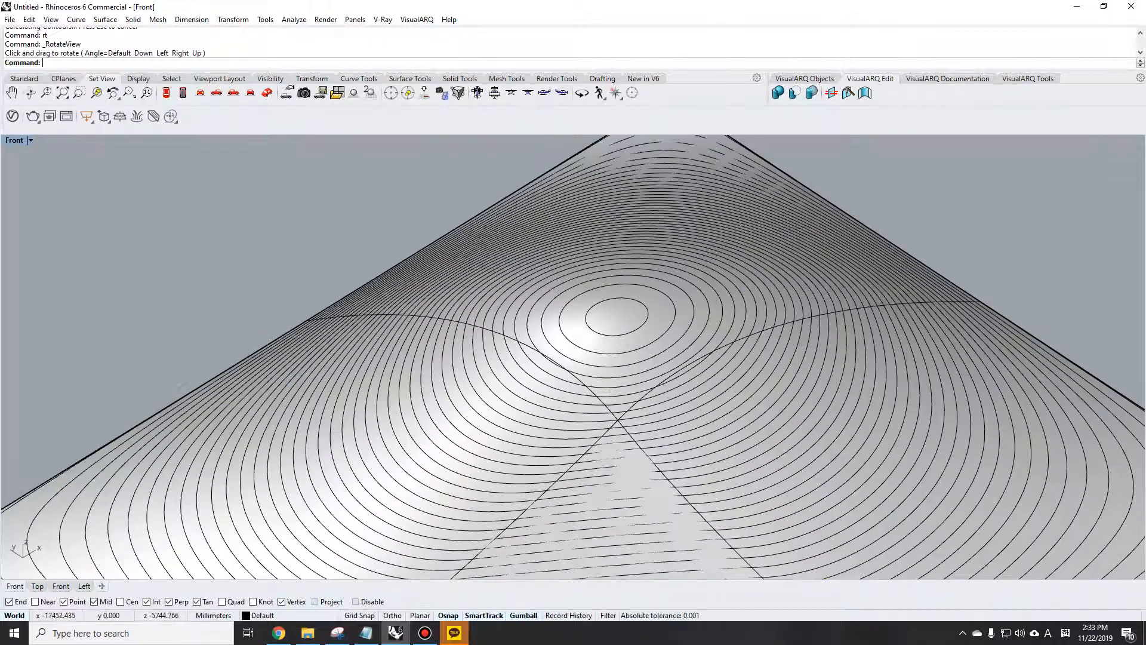
- Delete the draped surface, keeping only its contour curves
{"action": "left_click", "coordinate": [616, 312]}
{"action": "scroll", "coordinate": [616, 313], "scroll_direction": "down", "scroll_amount": 12}
{"action": "type", "text": "e"}
{"action": "key", "text": "Return"}
{"action": "right_click_drag", "start_coordinate": [621, 358], "coordinate": [526, 358]}
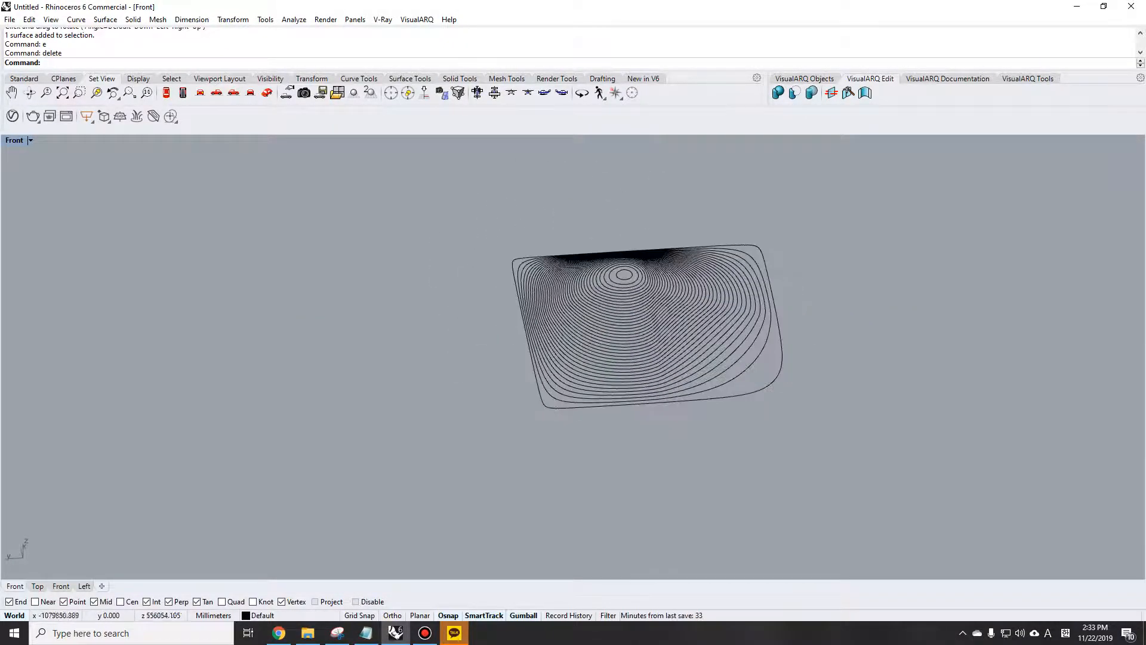
- Examine the remaining contour curves from several angles, selecting all of them and one near the outer edge
{"action": "left_click_drag", "start_coordinate": [352, 200], "coordinate": [351, 199]}
{"action": "key", "text": "Escape"}
{"action": "scroll", "coordinate": [622, 383], "scroll_direction": "up", "scroll_amount": 4}
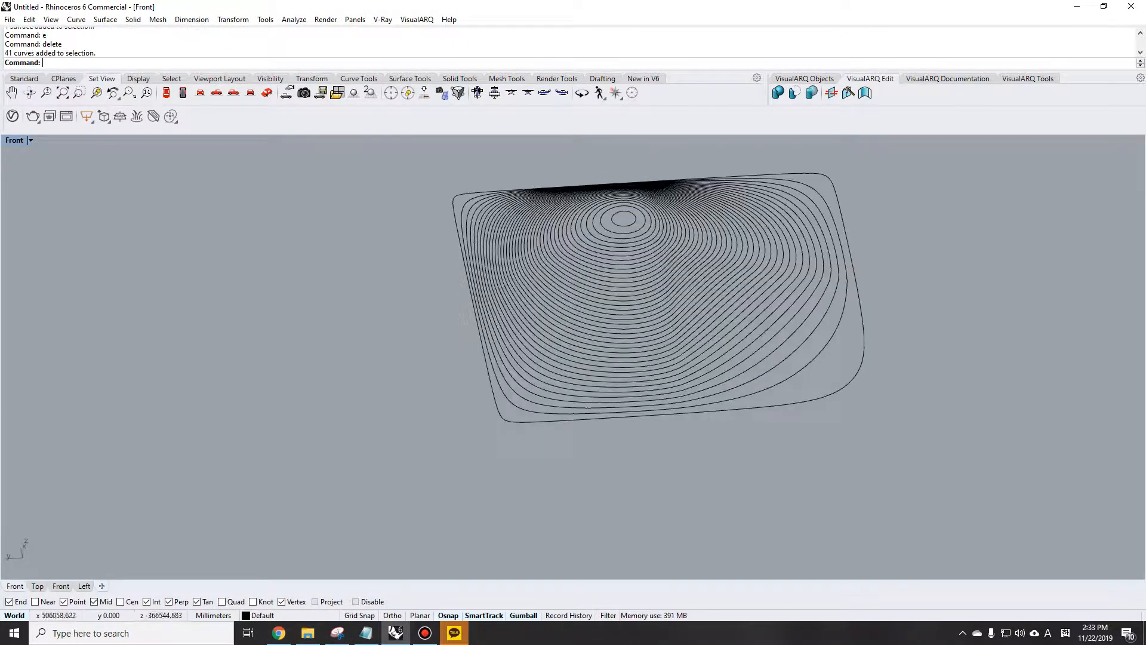
{"action": "scroll", "coordinate": [400, 317], "scroll_direction": "down", "scroll_amount": 6}
{"action": "left_click", "coordinate": [279, 633]}
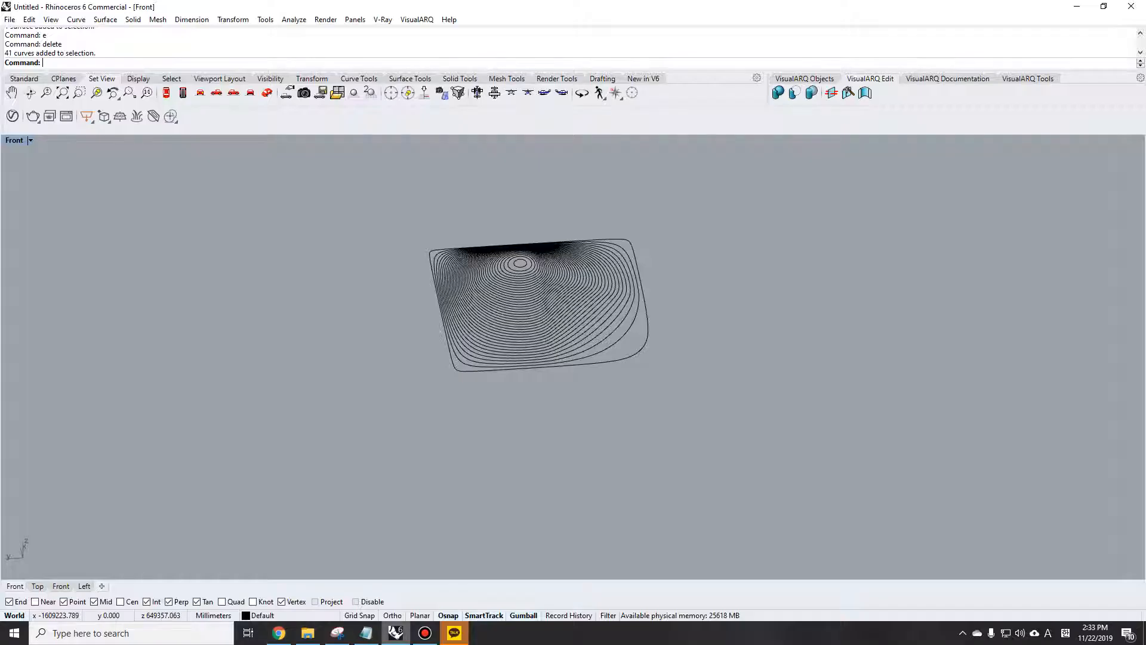
{"action": "left_click", "coordinate": [396, 633]}
{"action": "left_click_drag", "start_coordinate": [974, 464], "coordinate": [262, 187]}
{"action": "key", "text": "Escape"}
{"action": "right_click_drag", "start_coordinate": [583, 361], "coordinate": [624, 322]}
{"action": "scroll", "coordinate": [624, 321], "scroll_direction": "up", "scroll_amount": 9}
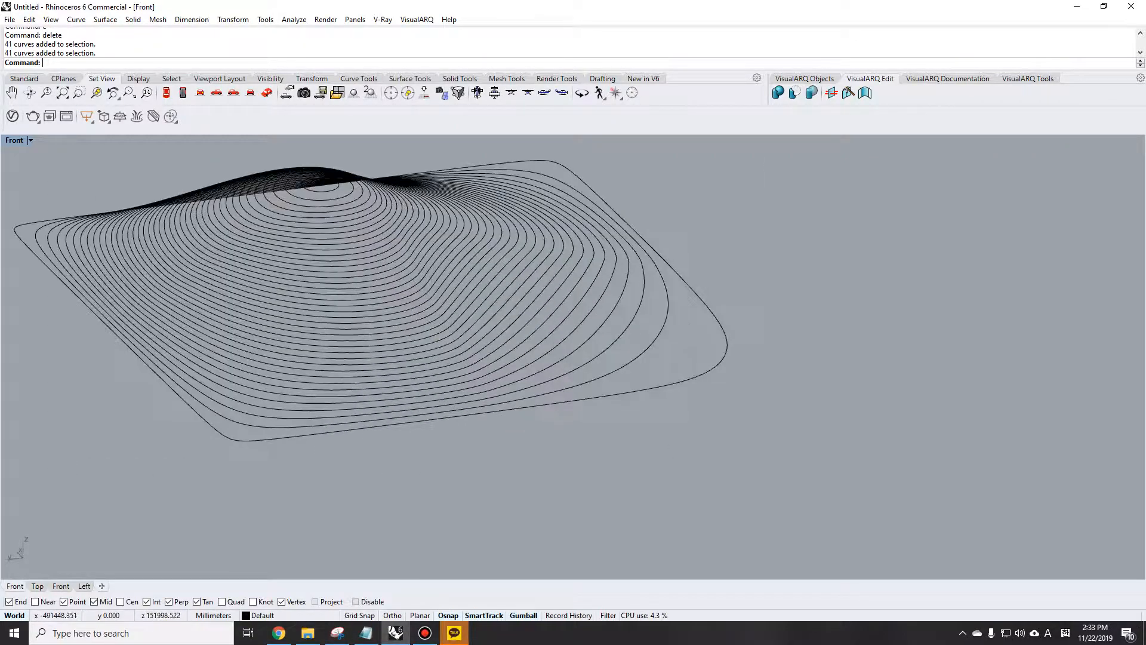
{"action": "left_click", "coordinate": [539, 393]}
{"action": "right_click_drag", "start_coordinate": [535, 391], "coordinate": [611, 427]}
{"action": "scroll", "coordinate": [611, 428], "scroll_direction": "down", "scroll_amount": 4}
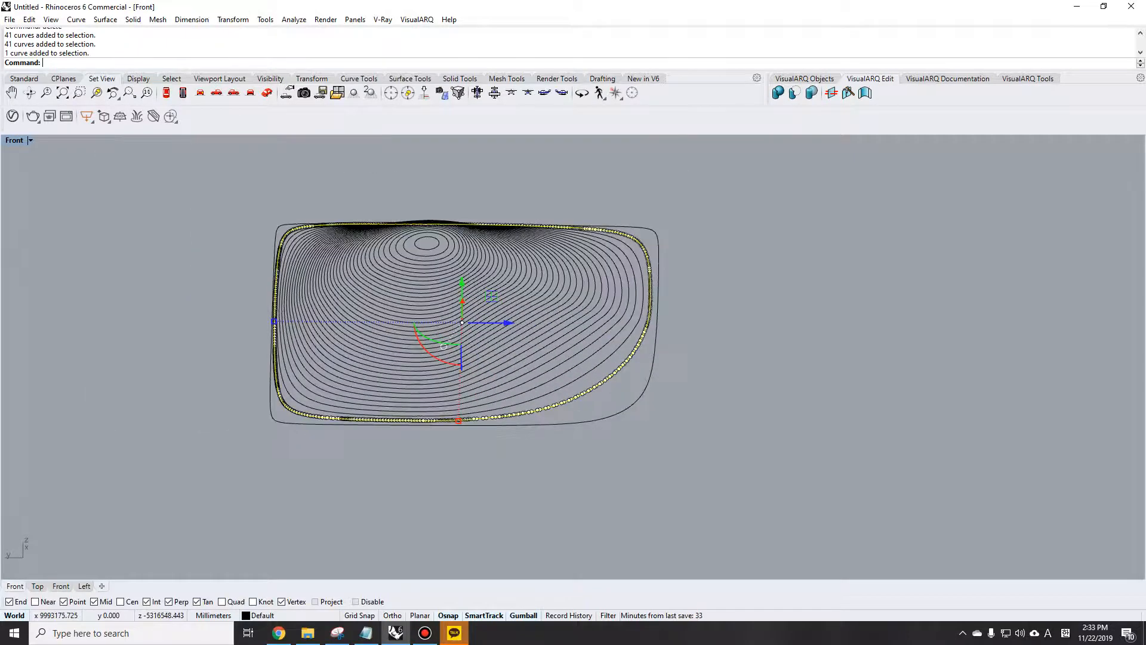
- Create planar surfaces with PlanarSrf from all the contour curves
{"action": "left_click_drag", "start_coordinate": [760, 466], "coordinate": [492, 311]}
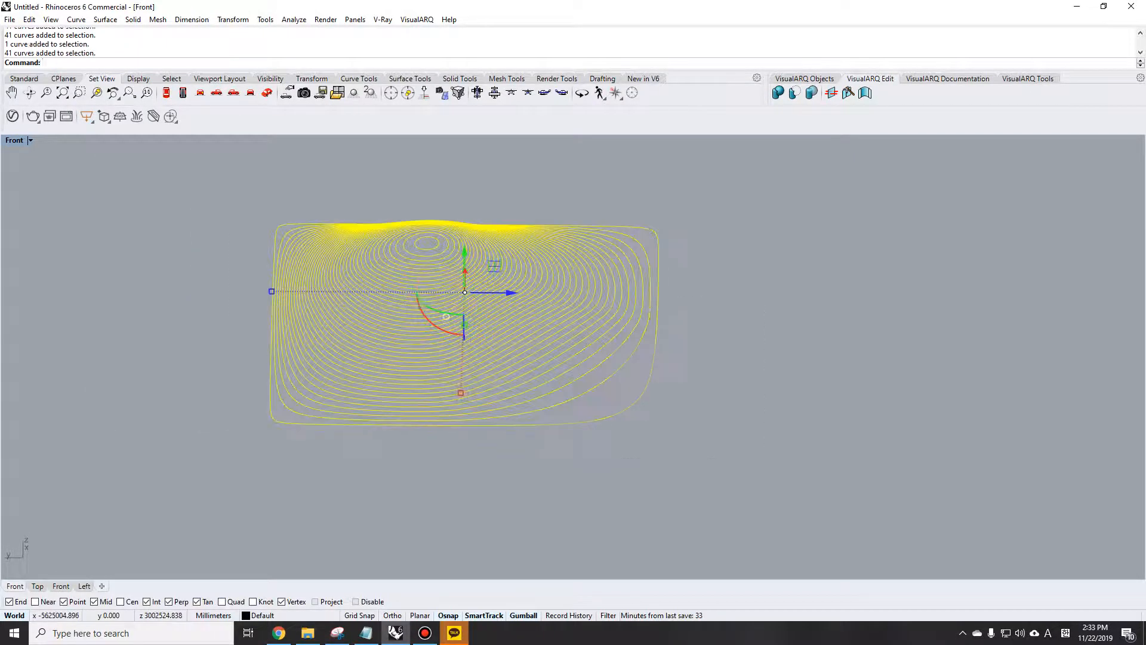
{"action": "type", "text": "pl"}
{"action": "key", "text": "Return"}
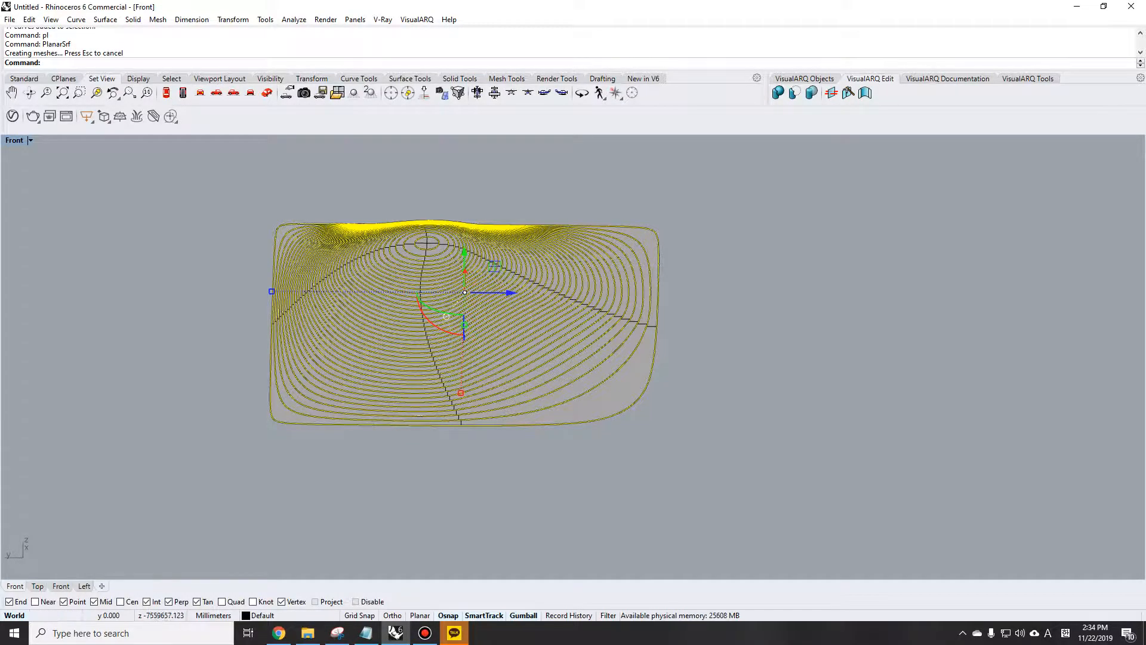
- Examine the stacked planar surfaces up close from different angles, selecting a few of them
{"action": "scroll", "coordinate": [693, 424], "scroll_direction": "up", "scroll_amount": 4}
{"action": "left_click", "coordinate": [696, 425]}
{"action": "right_click_drag", "start_coordinate": [695, 425], "coordinate": [818, 394]}
{"action": "left_click", "coordinate": [782, 371]}
{"action": "left_click", "coordinate": [743, 394]}
{"action": "left_click", "coordinate": [774, 420]}
{"action": "left_click", "coordinate": [905, 337]}
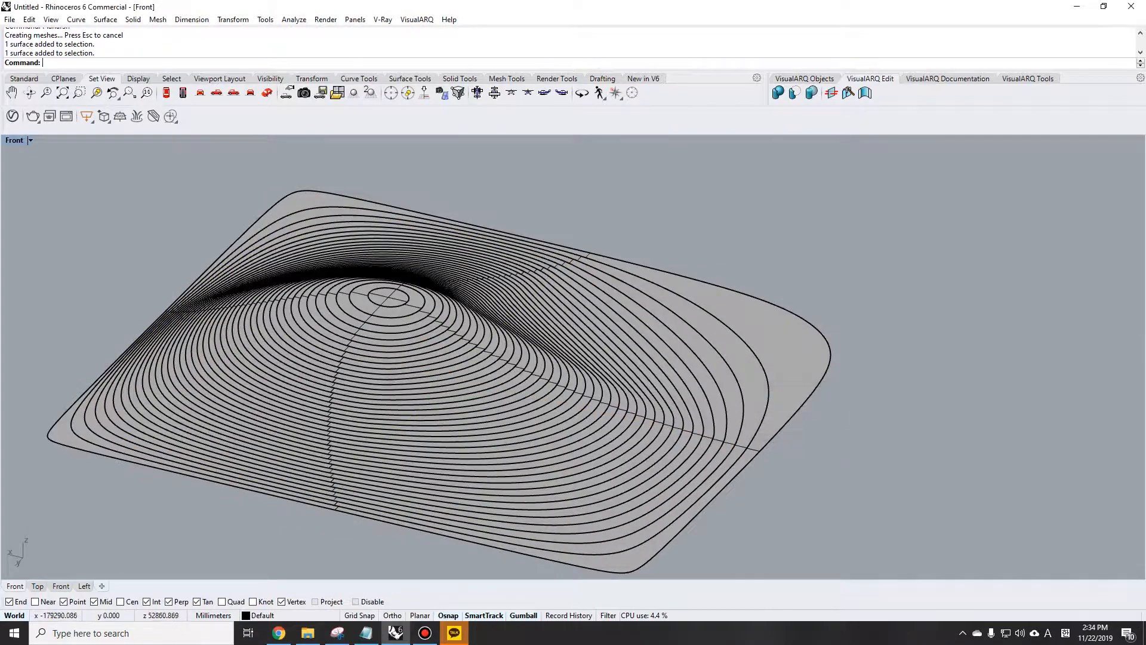
{"action": "scroll", "coordinate": [907, 337], "scroll_direction": "down", "scroll_amount": 4}
{"action": "right_click_drag", "start_coordinate": [907, 336], "coordinate": [660, 338]}
{"action": "type", "text": "pl"}
{"action": "key", "text": "Return"}
{"action": "scroll", "coordinate": [665, 291], "scroll_direction": "up", "scroll_amount": 7}
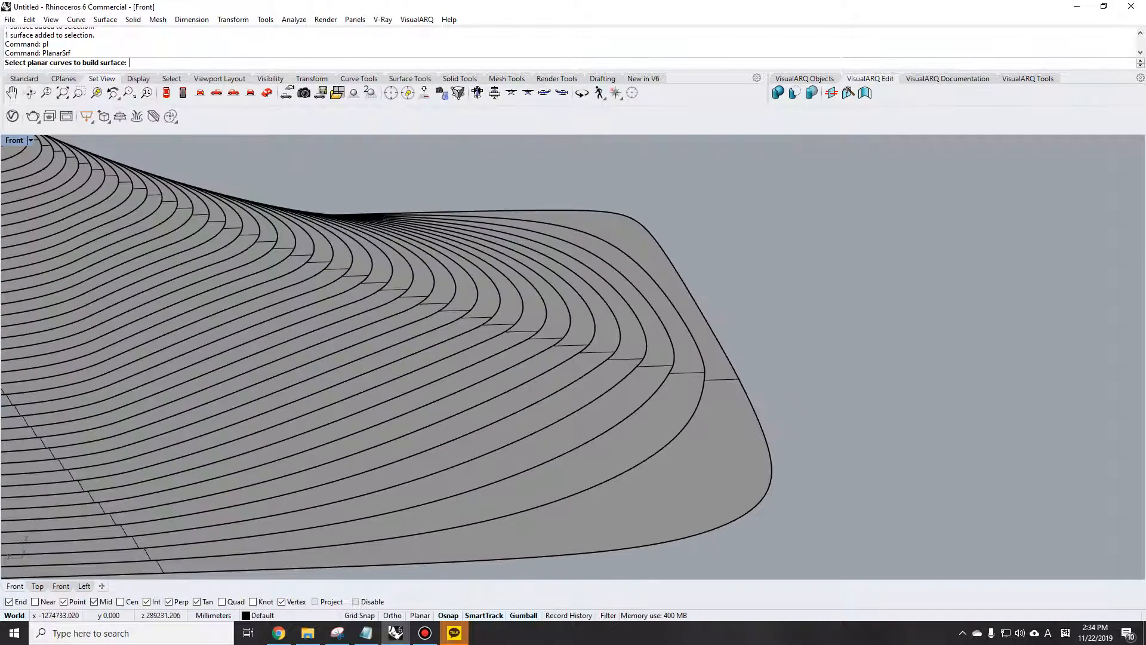
{"action": "type", "text": "lpolysrf"}
{"action": "key", "text": "Return"}
{"action": "key", "text": "Return"}
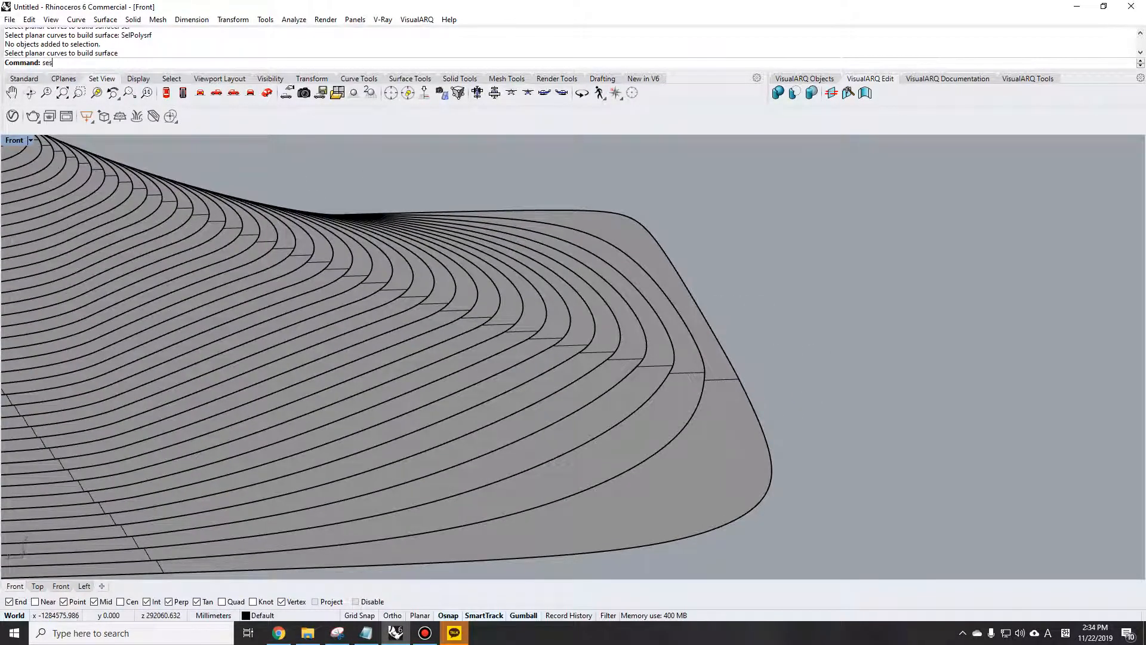
- Select all surfaces and offset them upward by .5m as solids with OffsetSrf
{"action": "type", "text": "ses"}
{"action": "key", "text": "Return"}
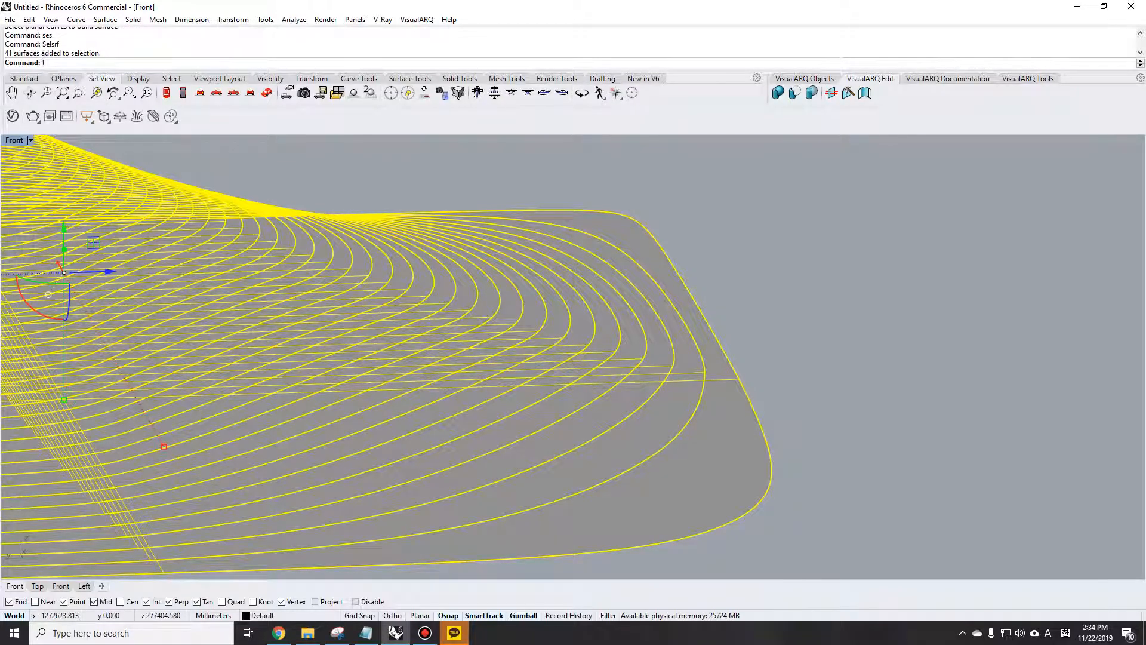
{"action": "type", "text": "FFS"}
{"action": "key", "text": "Return"}
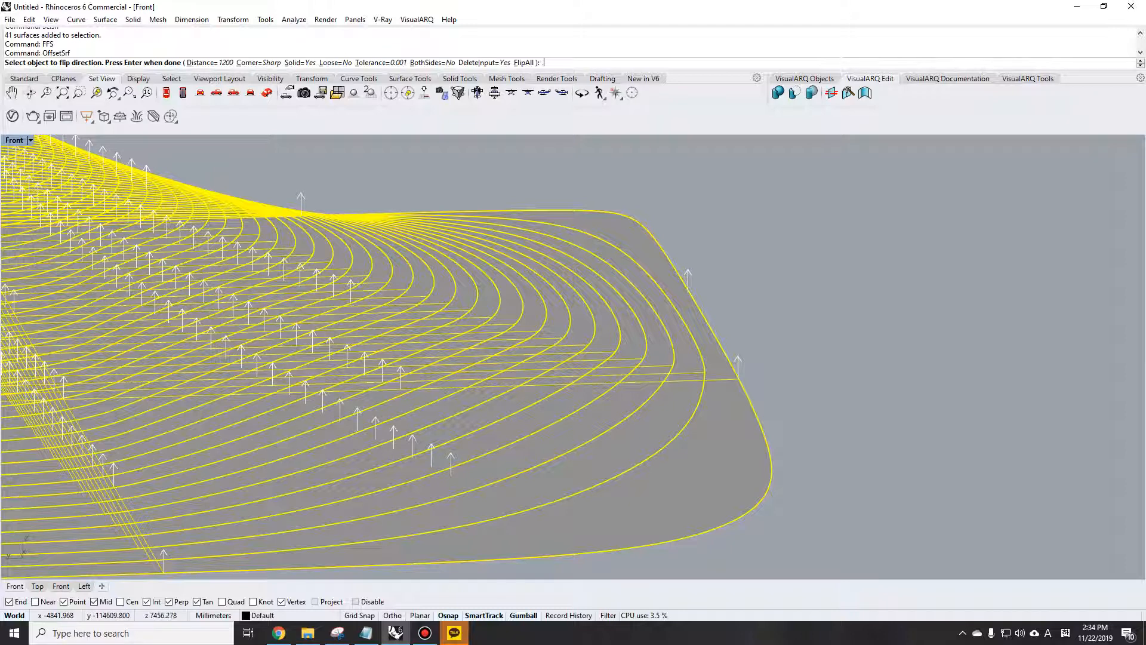
{"action": "type", "text": "5m"}
{"action": "key", "text": "Return"}
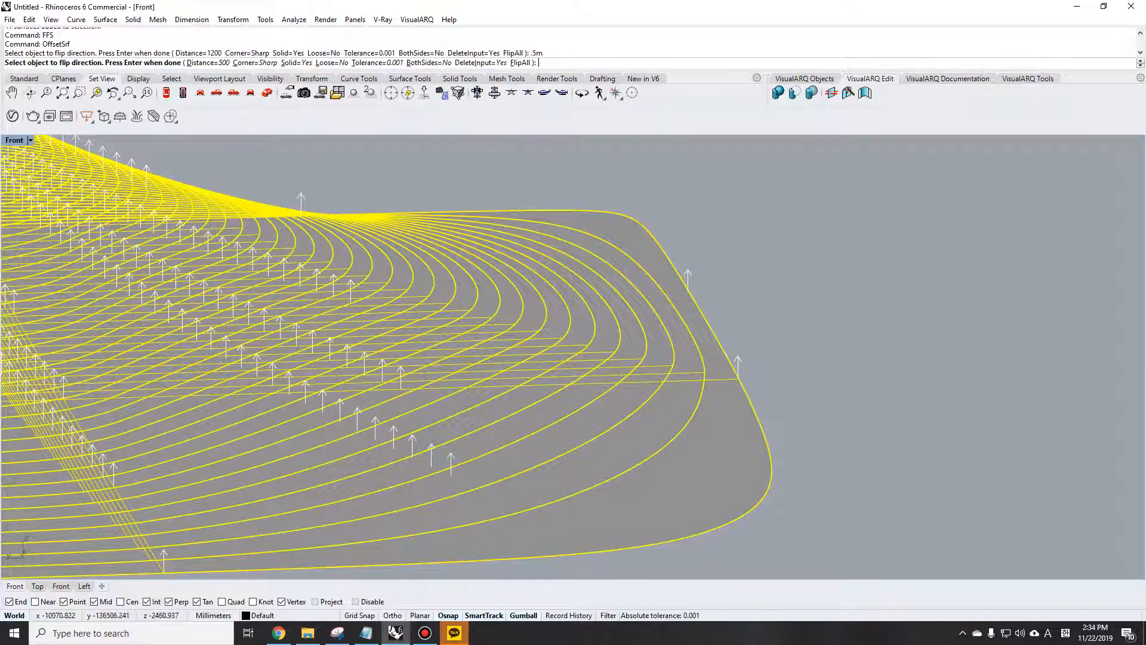
{"action": "key", "text": "Return"}
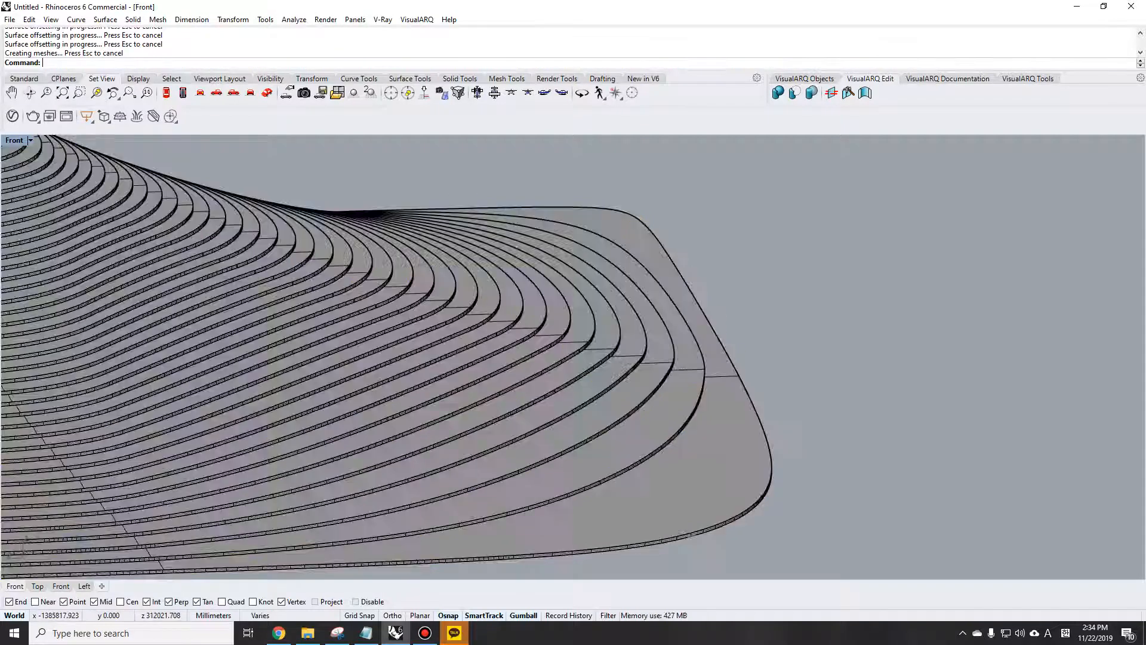
- Examine the layered terrain slabs and the gaps between them in the Front view and in tilted 3D views
{"action": "type", "text": "ft"}
{"action": "key", "text": "Return"}
{"action": "right_click_drag", "start_coordinate": [478, 255], "coordinate": [418, 304]}
{"action": "type", "text": "rt"}
{"action": "key", "text": "Return"}
{"action": "left_click_drag", "start_coordinate": [418, 303], "coordinate": [341, 350]}
{"action": "right_click_drag", "start_coordinate": [883, 400], "coordinate": [931, 359]}
{"action": "scroll", "coordinate": [937, 358], "scroll_direction": "up", "scroll_amount": 5}
{"action": "type", "text": "ft"}
{"action": "key", "text": "Return"}
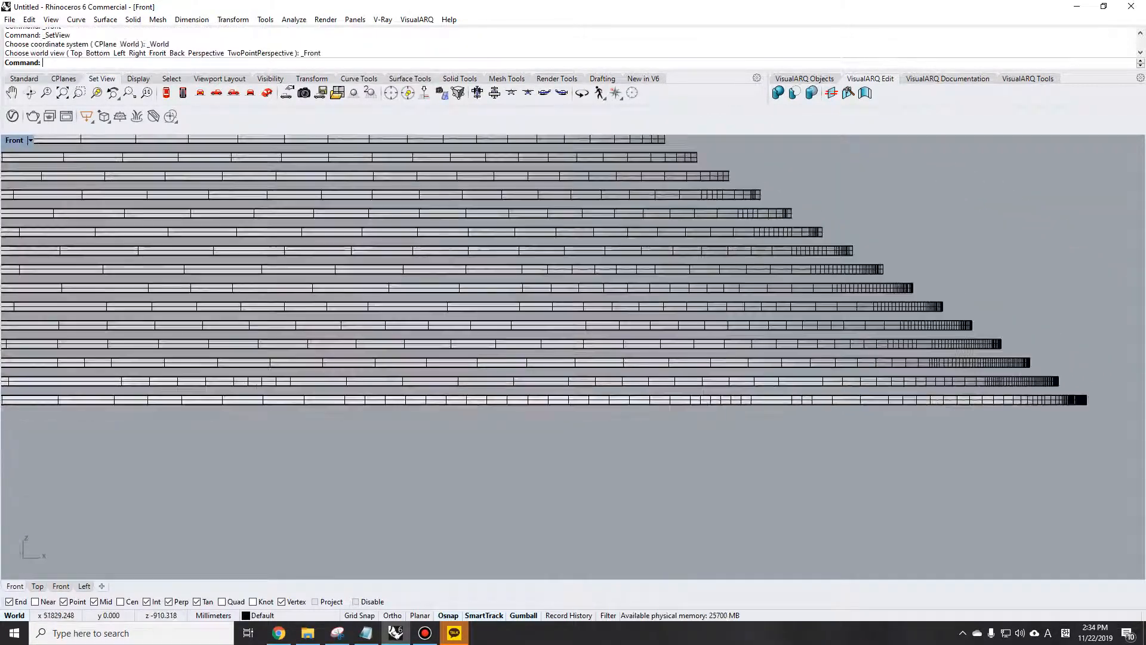
{"action": "type", "text": "rt"}
{"action": "key", "text": "Return"}
{"action": "left_click_drag", "start_coordinate": [800, 394], "coordinate": [772, 438]}
{"action": "scroll", "coordinate": [772, 438], "scroll_direction": "down", "scroll_amount": 10}
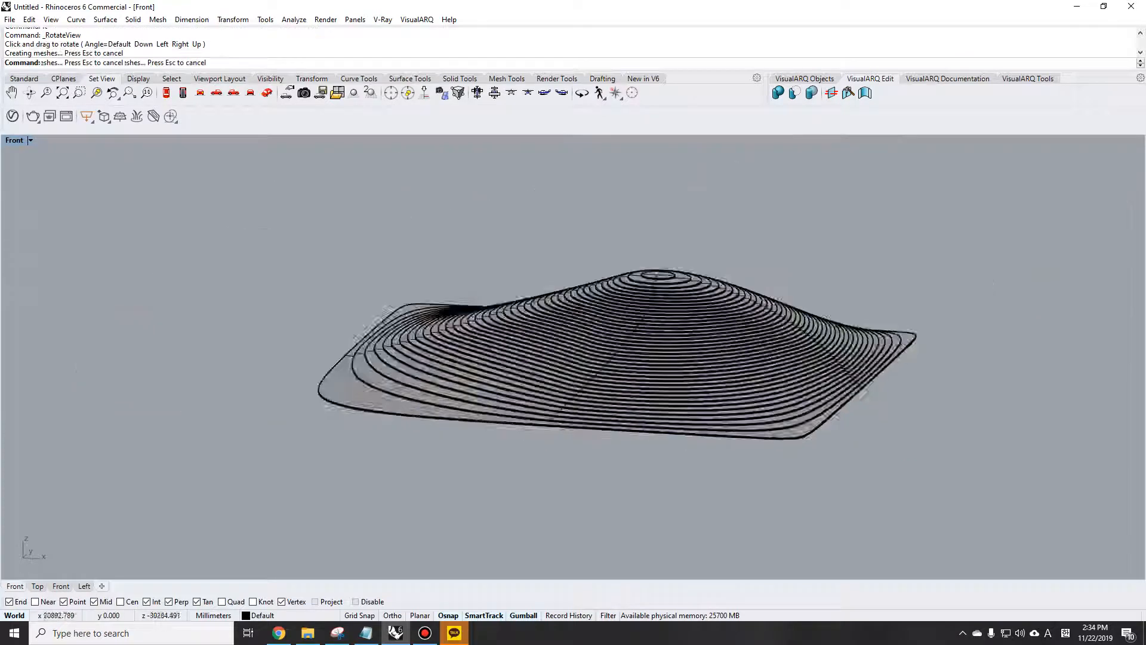
{"action": "scroll", "coordinate": [797, 415], "scroll_direction": "down", "scroll_amount": 9}
- Delete all the terrain slabs together with the contour curves
{"action": "left_click_drag", "start_coordinate": [906, 478], "coordinate": [716, 358]}
{"action": "scroll", "coordinate": [834, 386], "scroll_direction": "up", "scroll_amount": 6}
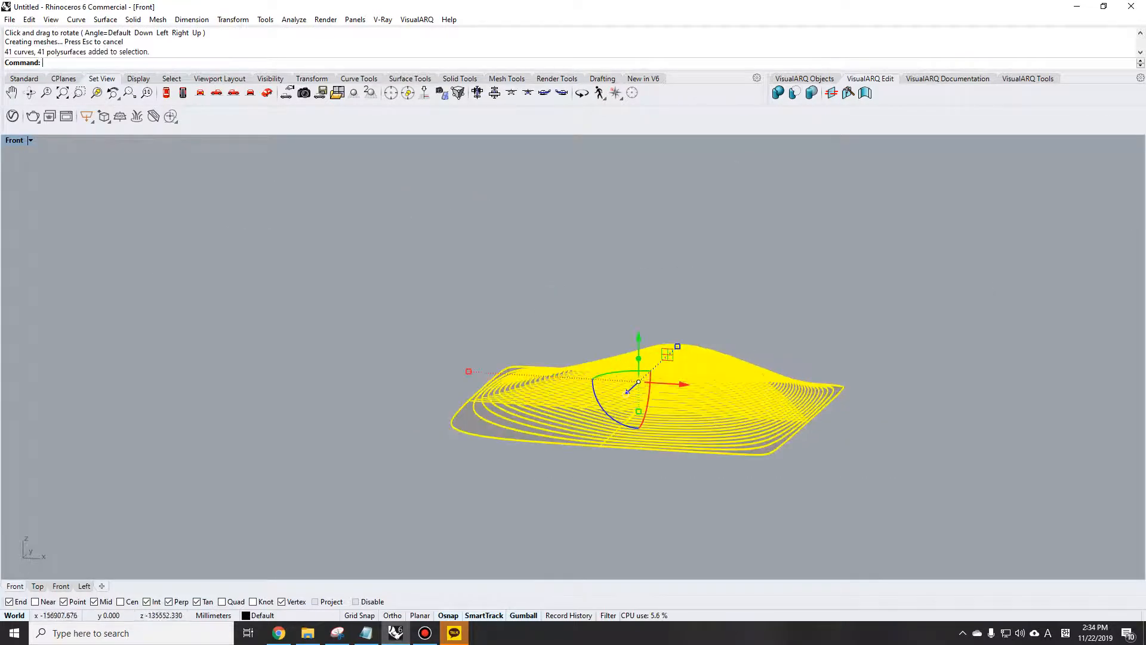
{"action": "key", "text": "Delete"}
- In the Top view, draw an open two-segment polyline forming a peak, with the second segment about 109 m long
{"action": "type", "text": "top"}
{"action": "key", "text": "Return"}
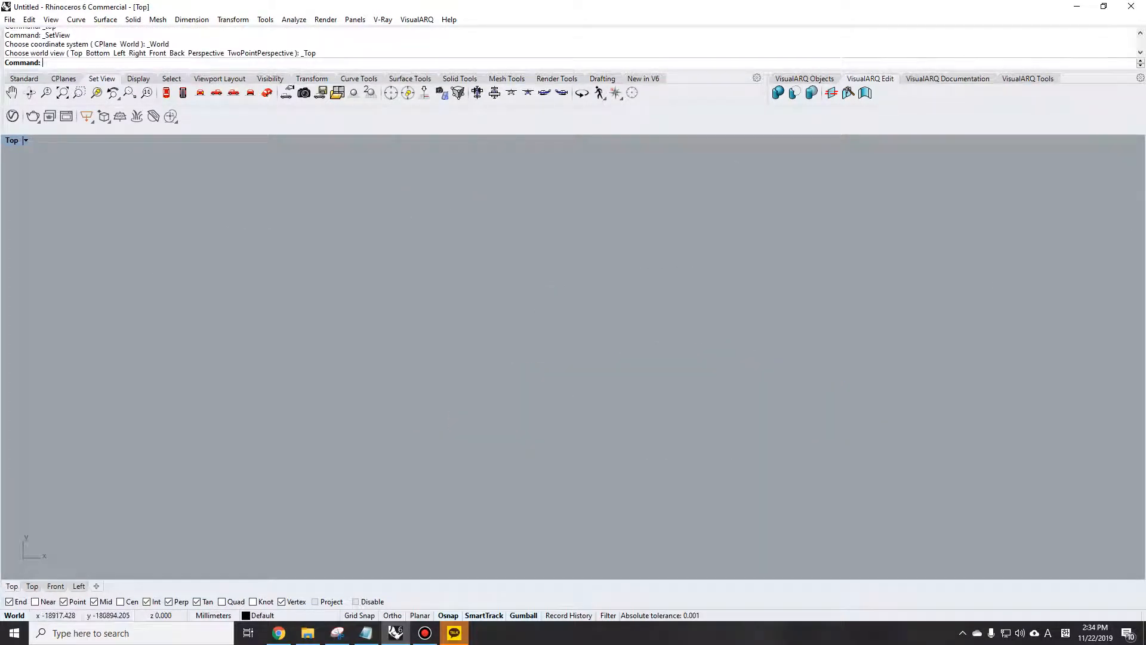
{"action": "type", "text": "z"}
{"action": "key", "text": "Return"}
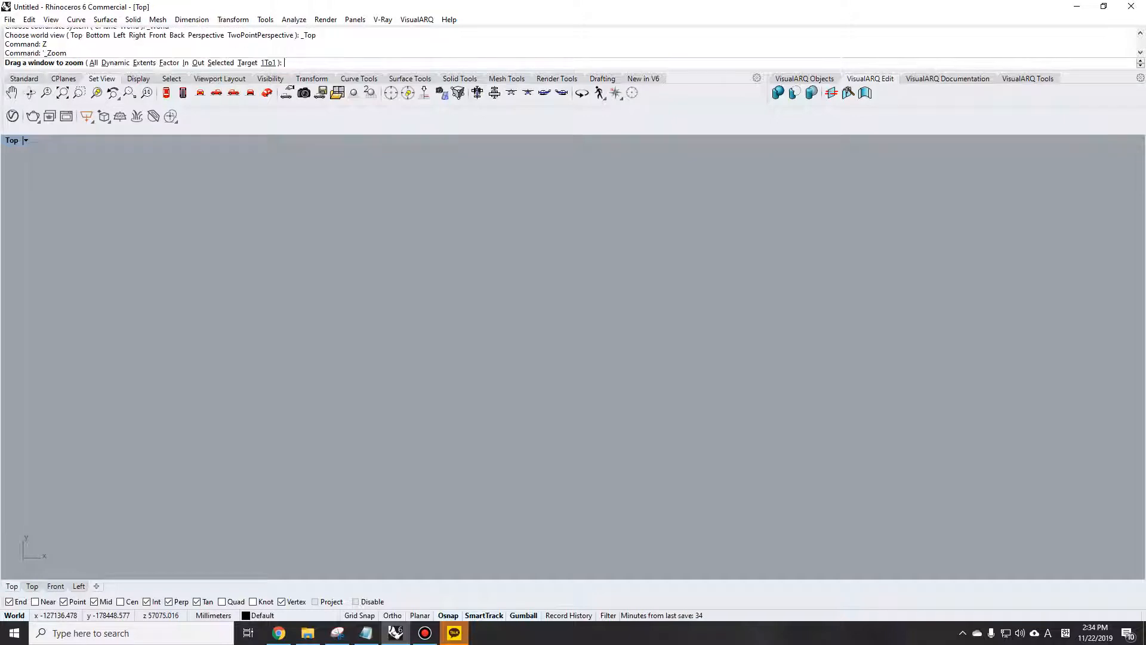
{"action": "type", "text": "e"}
{"action": "key", "text": "Return"}
{"action": "type", "text": "we"}
{"action": "key", "text": "Return"}
{"action": "left_click", "coordinate": [515, 376]}
{"action": "left_click", "coordinate": [630, 299]}
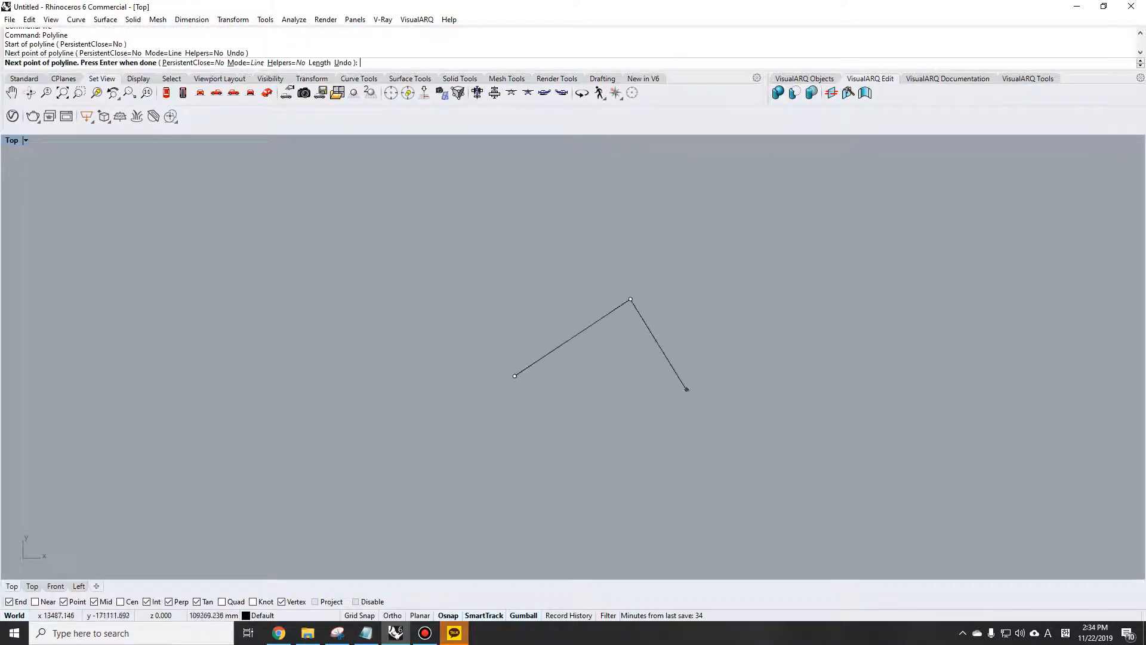
{"action": "left_click", "coordinate": [687, 390]}
{"action": "key", "text": "Return"}
- Draw a second two-segment polyline from just below the first one's left end, dipping down and ending at its right end
{"action": "type", "text": "we"}
{"action": "key", "text": "Return"}
{"action": "left_click", "coordinate": [523, 390]}
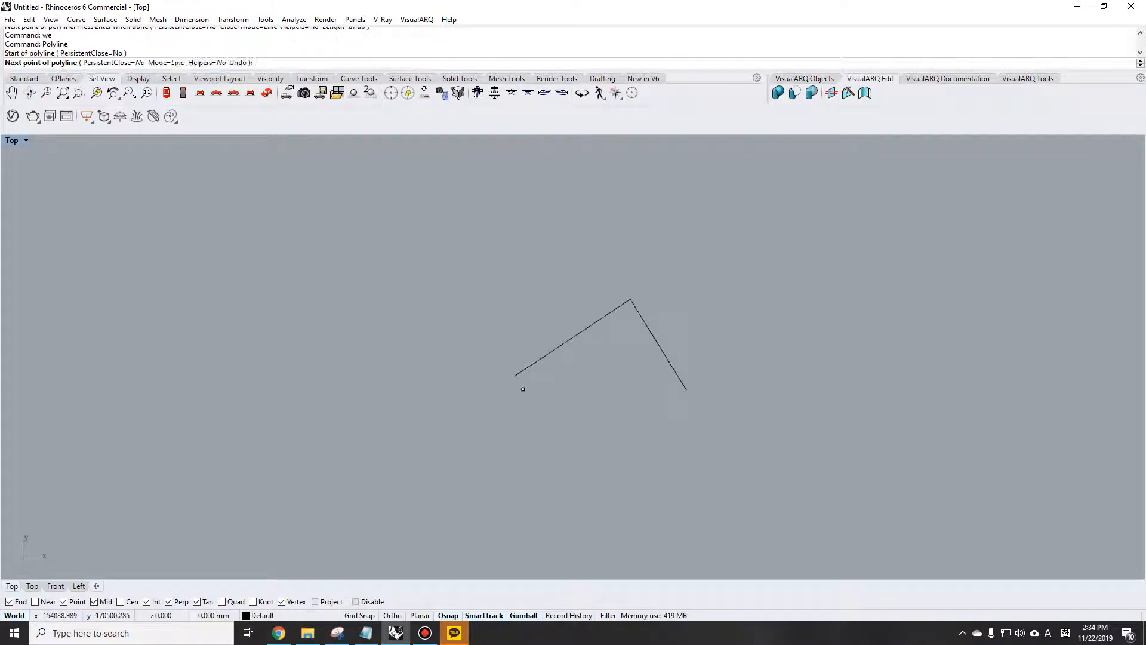
{"action": "left_click", "coordinate": [635, 421]}
{"action": "left_click", "coordinate": [687, 389]}
{"action": "key", "text": "Return"}
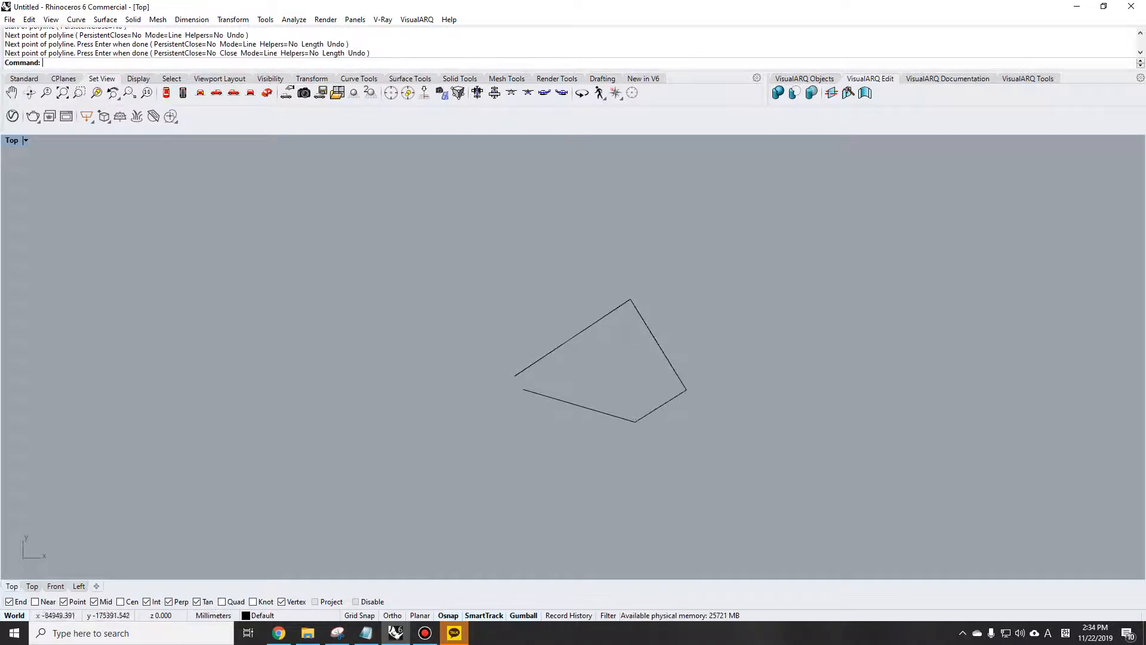
{"action": "scroll", "coordinate": [550, 403], "scroll_direction": "up", "scroll_amount": 6}
{"action": "scroll", "coordinate": [376, 303], "scroll_direction": "down", "scroll_amount": 6}
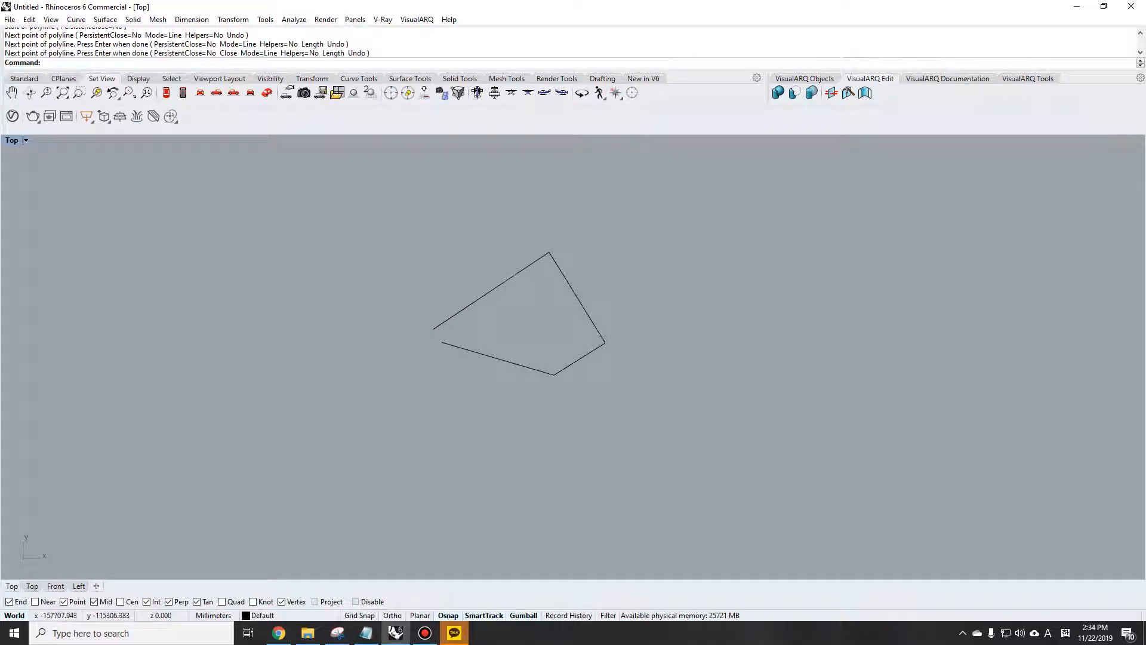
{"action": "scroll", "coordinate": [437, 278], "scroll_direction": "up", "scroll_amount": 4}
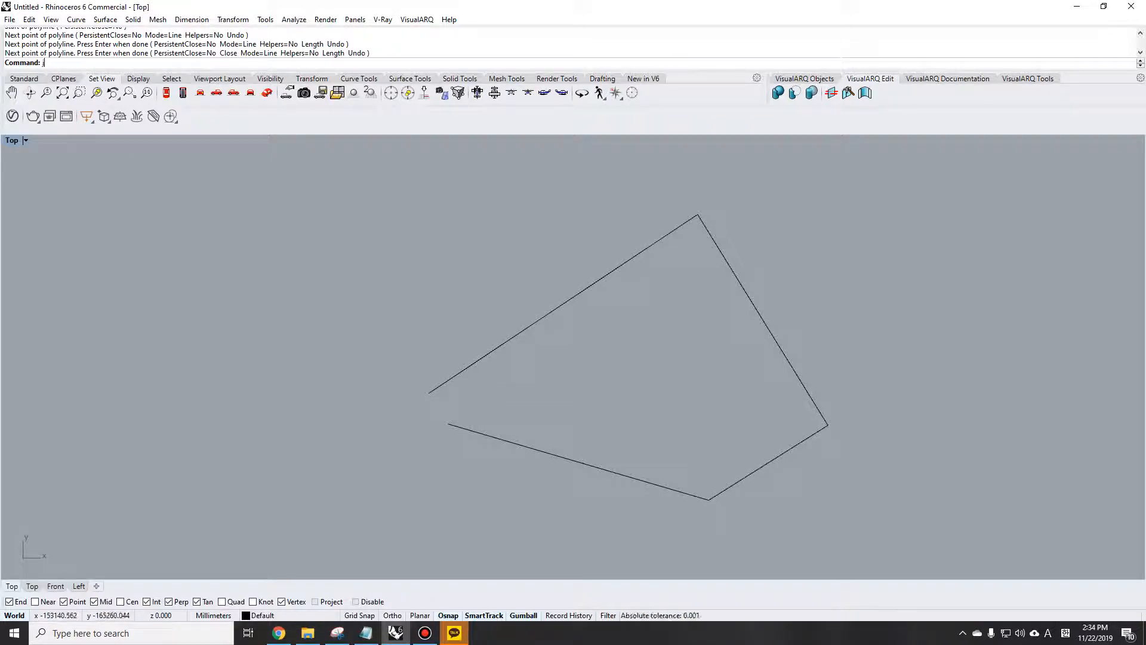
- Join the two polylines at their shared right endpoint
{"action": "type", "text": "join"}
{"action": "key", "text": "Return"}
{"action": "left_click", "coordinate": [633, 477]}
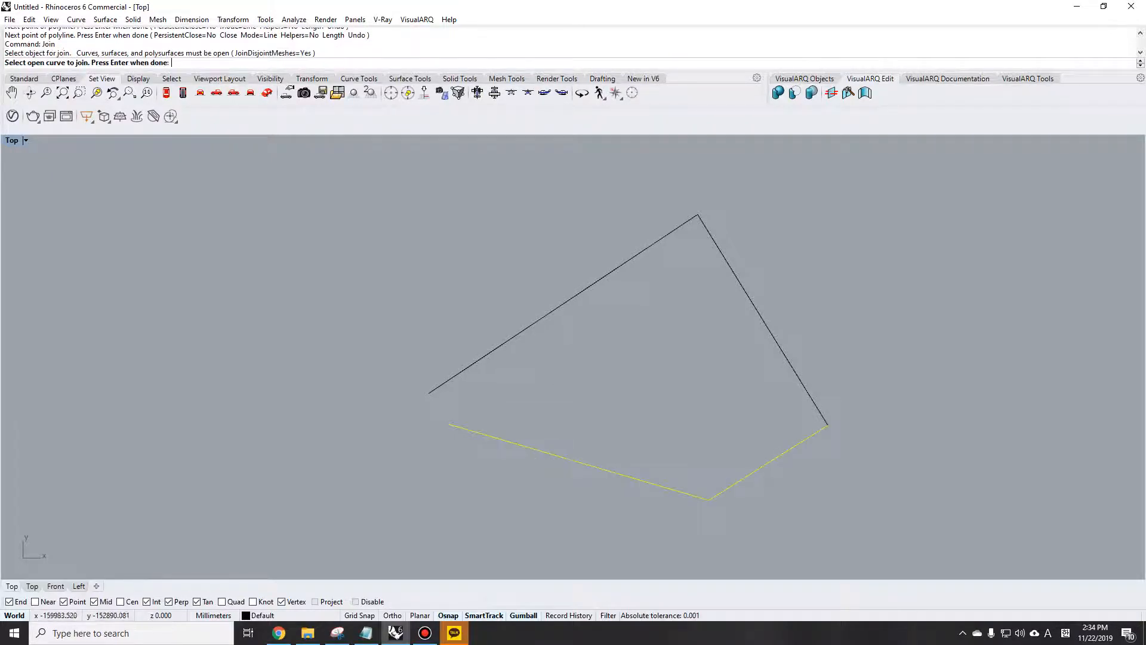
{"action": "left_click", "coordinate": [562, 305]}
{"action": "key", "text": "Return"}
- Try to close the gap between the joined curve's left ends by running Join on that curve alone
{"action": "left_click", "coordinate": [621, 474]}
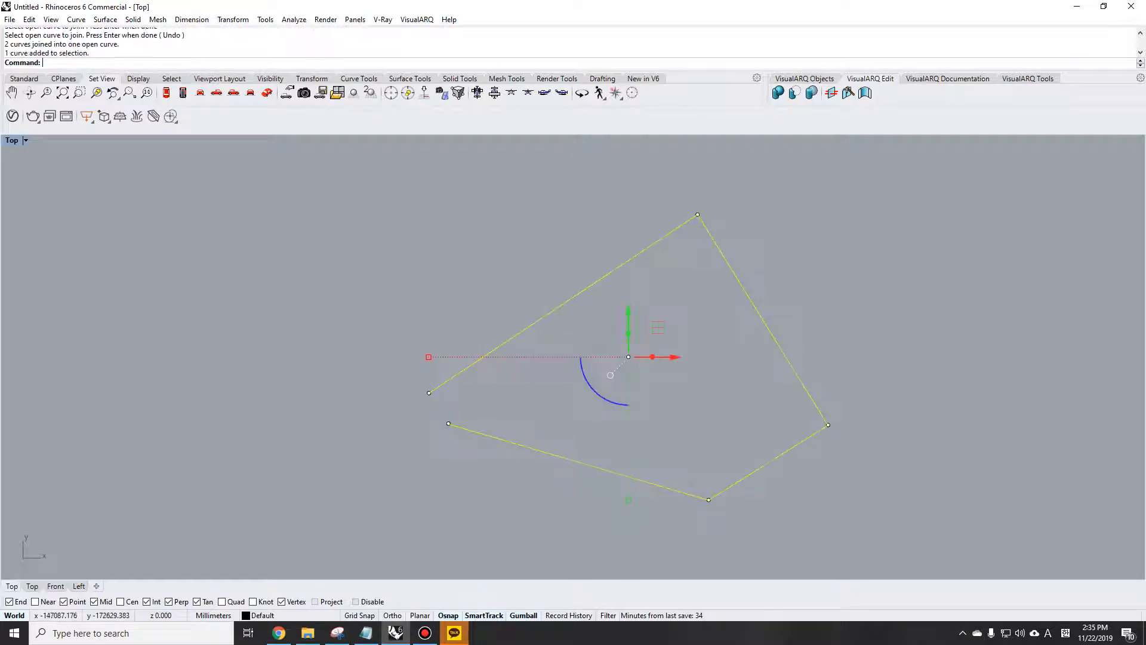
{"action": "key", "text": "F10"}
{"action": "left_click", "coordinate": [621, 474]}
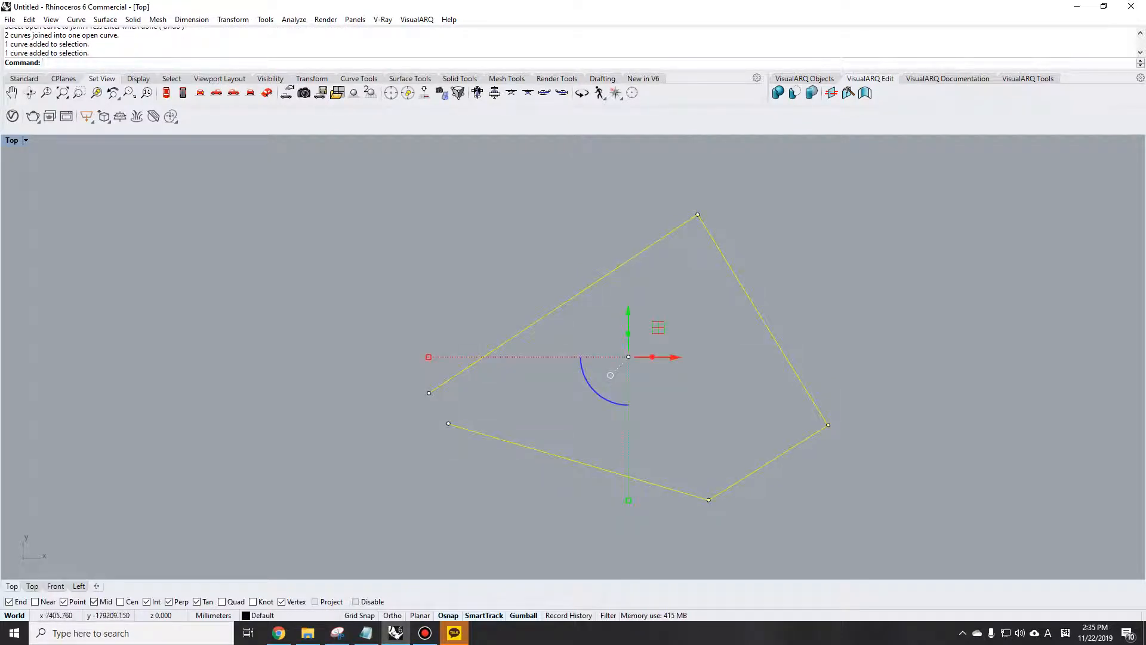
{"action": "key", "text": "Escape"}
{"action": "scroll", "coordinate": [400, 406], "scroll_direction": "up", "scroll_amount": 6}
{"action": "left_click_drag", "start_coordinate": [552, 452], "coordinate": [549, 458]}
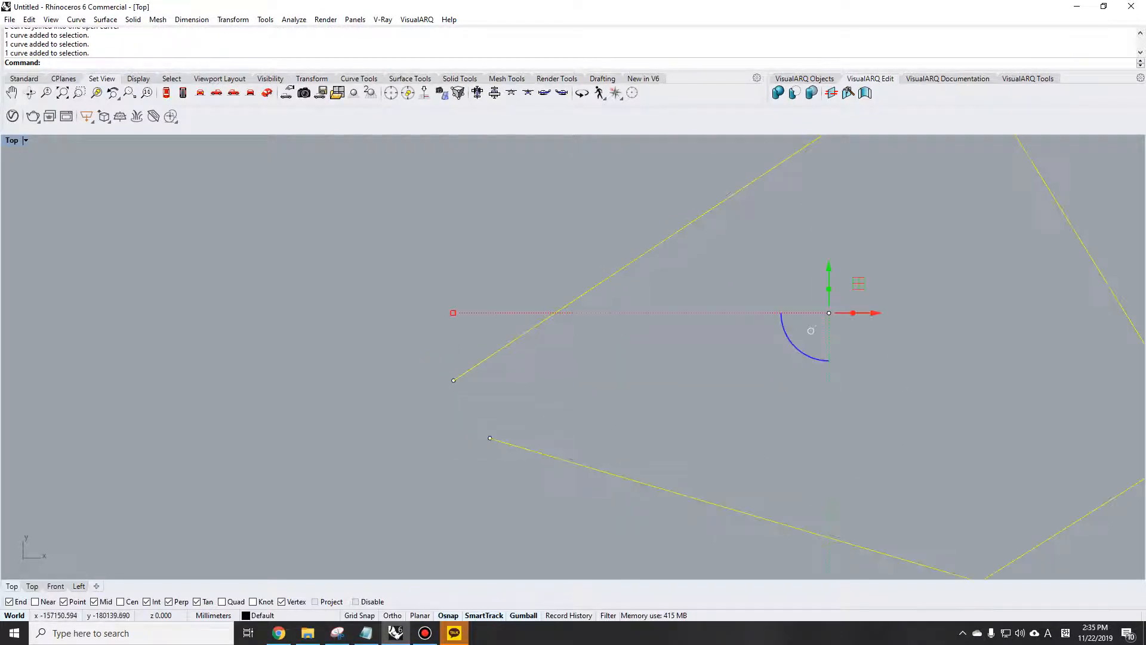
{"action": "type", "text": "join"}
{"action": "key", "text": "Return"}
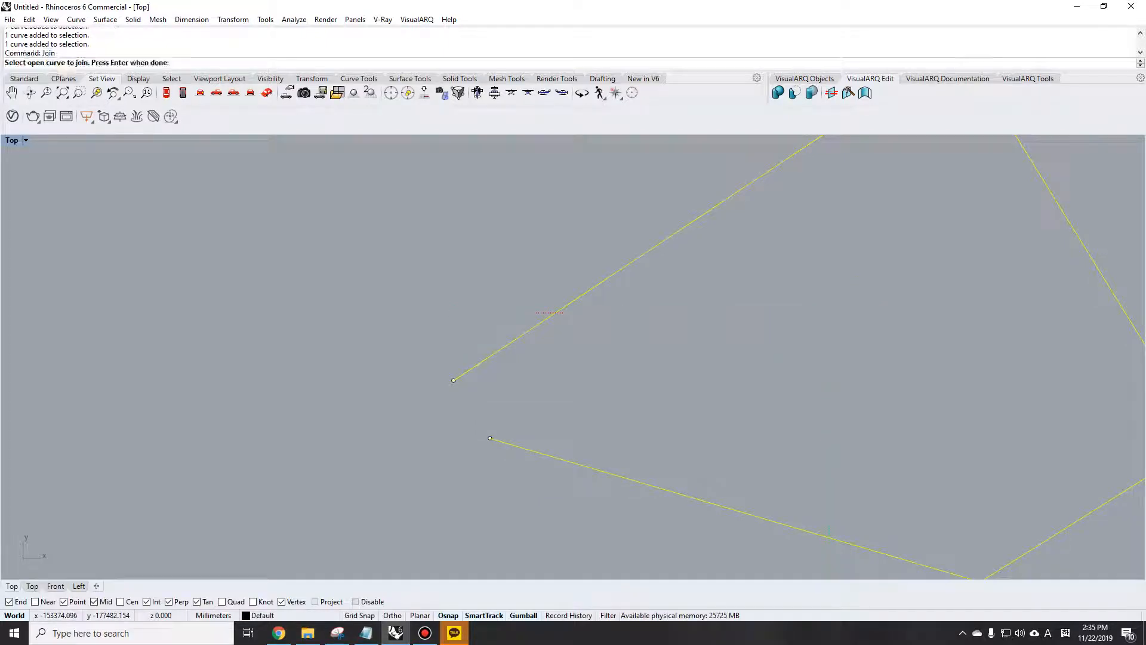
{"action": "key", "text": "Return"}
{"action": "key", "text": "Return"}
{"action": "left_click", "coordinate": [500, 349]}
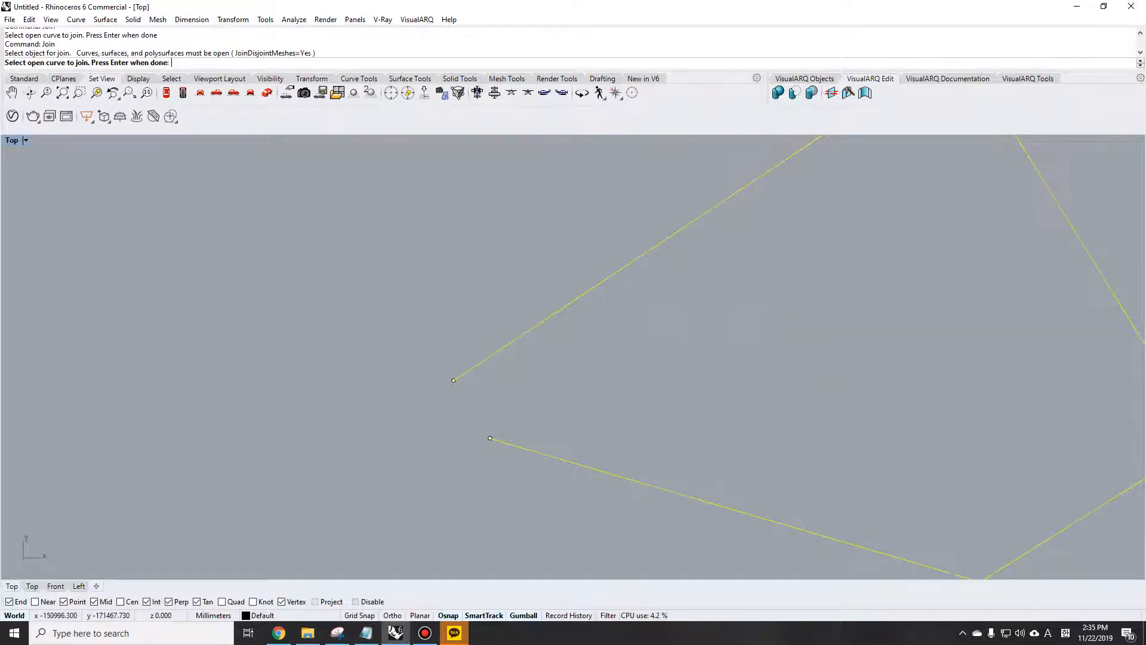
{"action": "key", "text": "Return"}
- Undo the join of the two polylines
{"action": "scroll", "coordinate": [670, 418], "scroll_direction": "down", "scroll_amount": 3}
{"action": "key", "text": "ctrl+z"}
{"action": "key", "text": "Escape"}
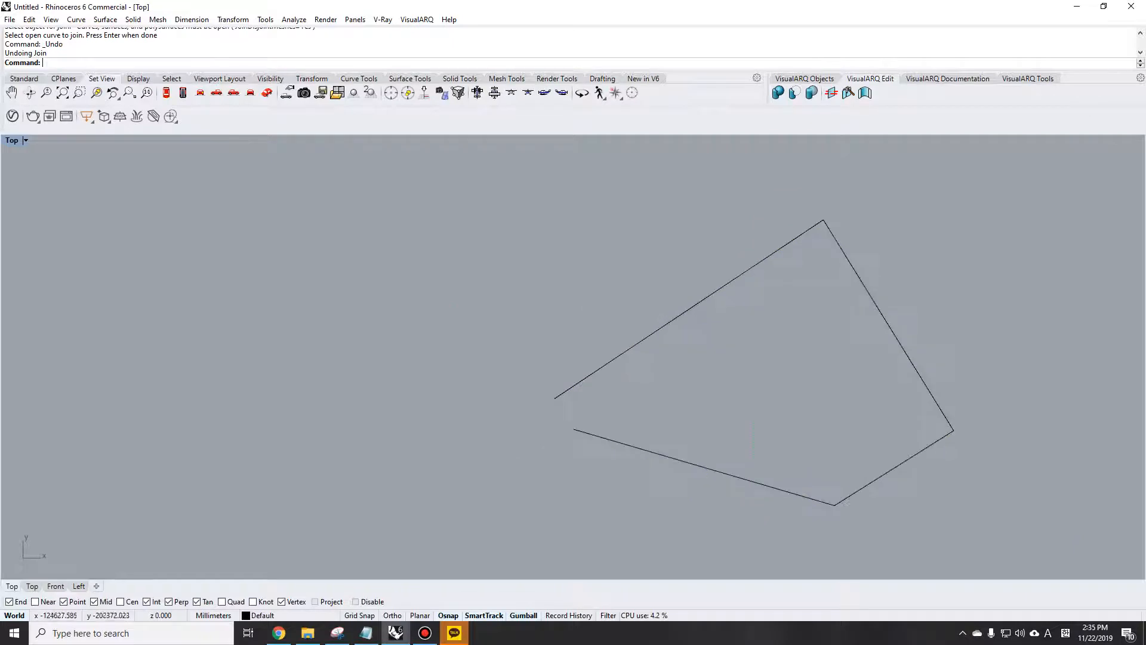
- Move the lower polyline up and to the left so that neither end touches the upper polyline
{"action": "left_click", "coordinate": [749, 480]}
{"action": "type", "text": "m"}
{"action": "key", "text": "Return"}
{"action": "left_click", "coordinate": [760, 438]}
{"action": "left_click", "coordinate": [726, 418]}
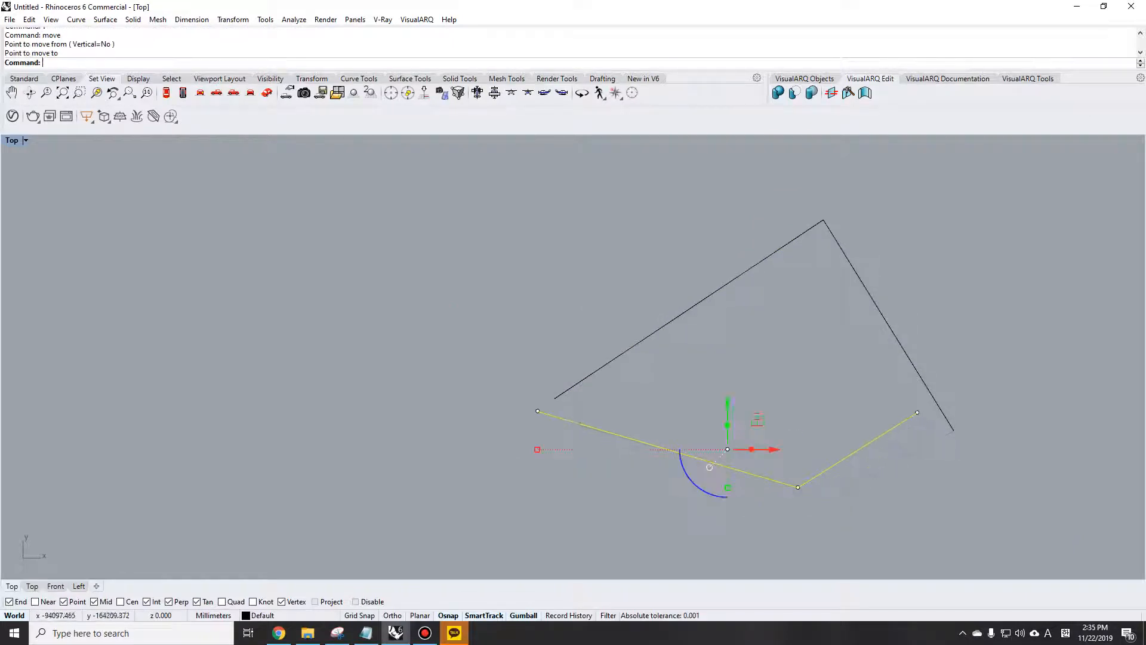
{"action": "key", "text": "Escape"}
- Try to join the two separated polylines across the gap between their left ends
{"action": "scroll", "coordinate": [549, 385], "scroll_direction": "up", "scroll_amount": 8}
{"action": "type", "text": "join"}
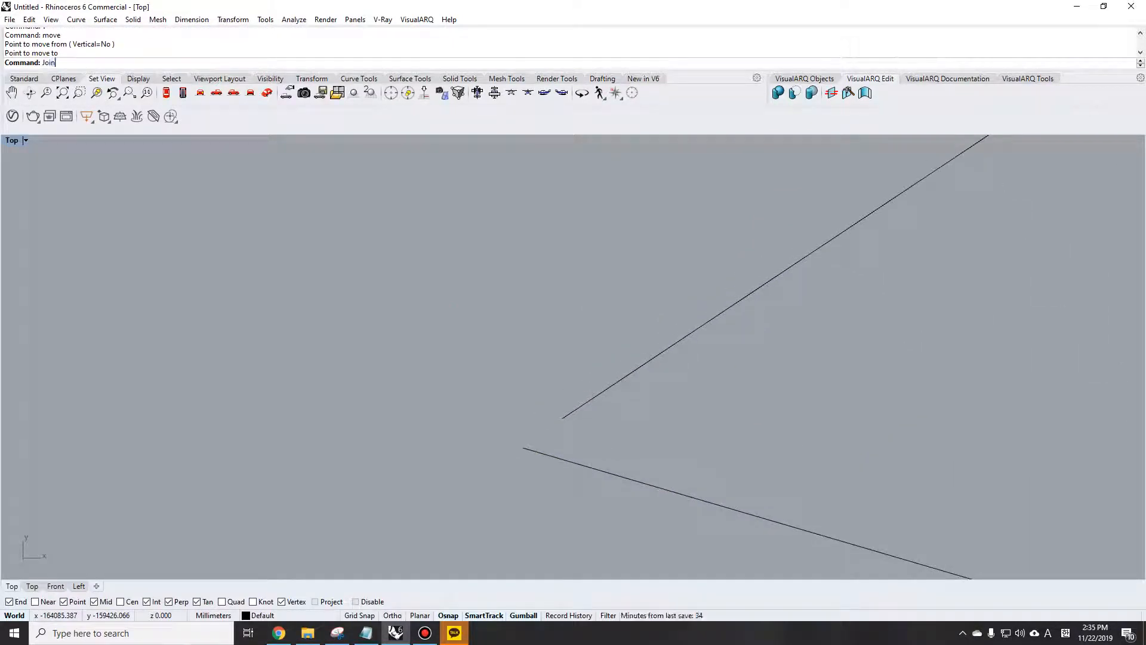
{"action": "key", "text": "Return"}
{"action": "left_click", "coordinate": [633, 372]}
{"action": "left_click", "coordinate": [606, 472]}
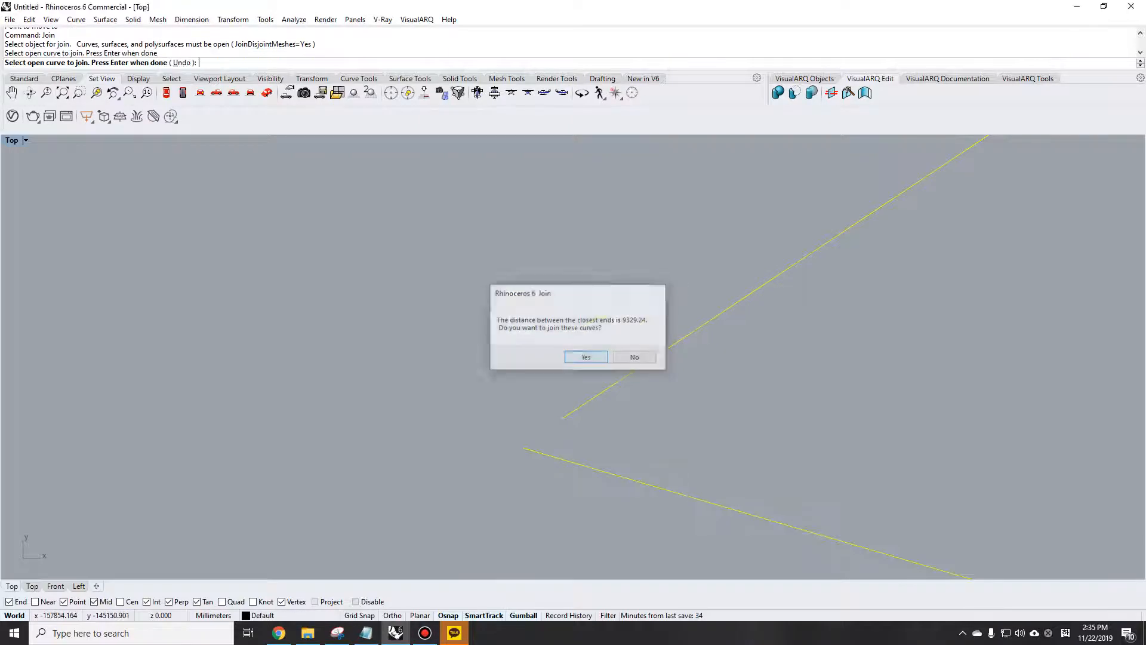
{"action": "left_click", "coordinate": [587, 356]}
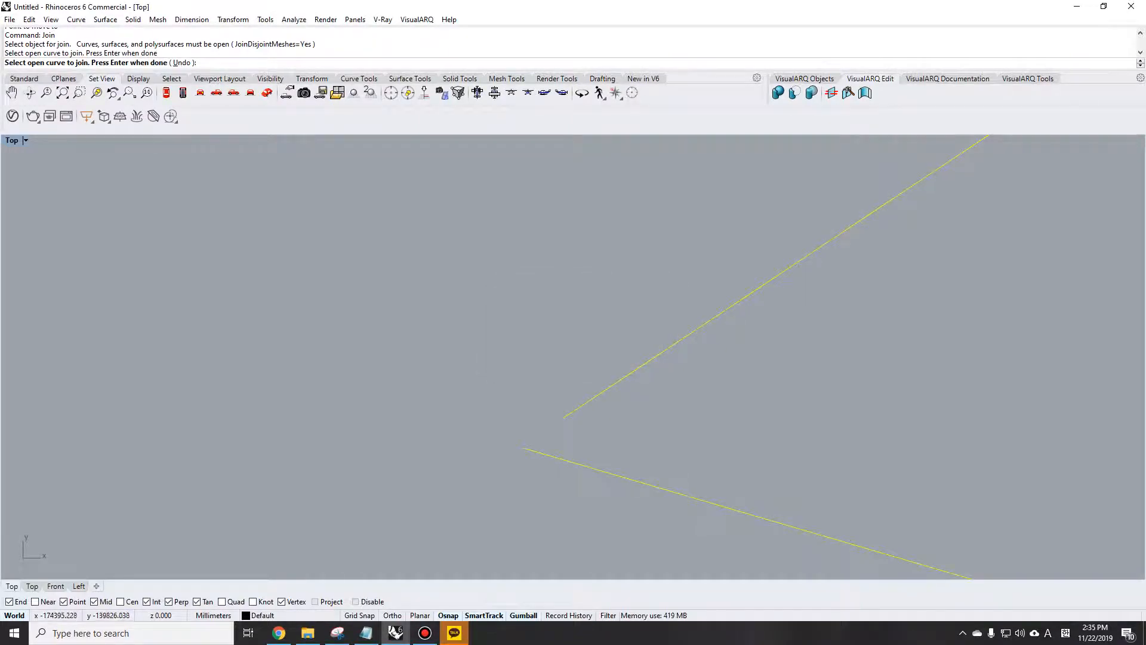
{"action": "key", "text": "Return"}
{"action": "key", "text": "Return"}
{"action": "left_click", "coordinate": [633, 372]}
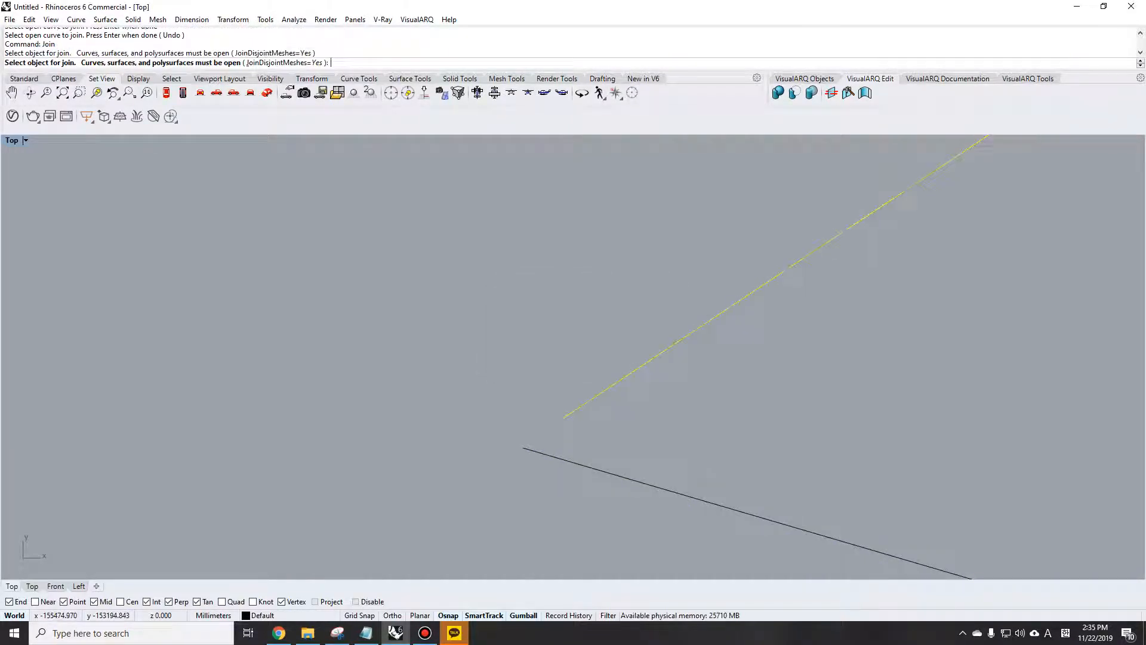
{"action": "left_click", "coordinate": [636, 481]}
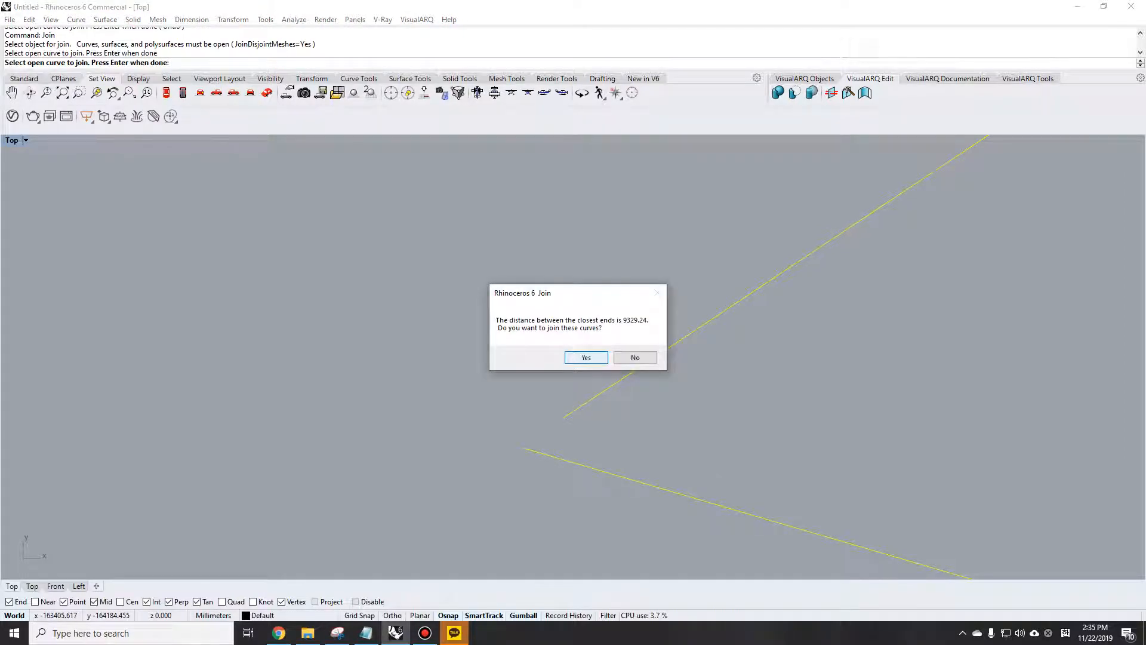
{"action": "left_click", "coordinate": [586, 357]}
{"action": "key", "text": "Escape"}
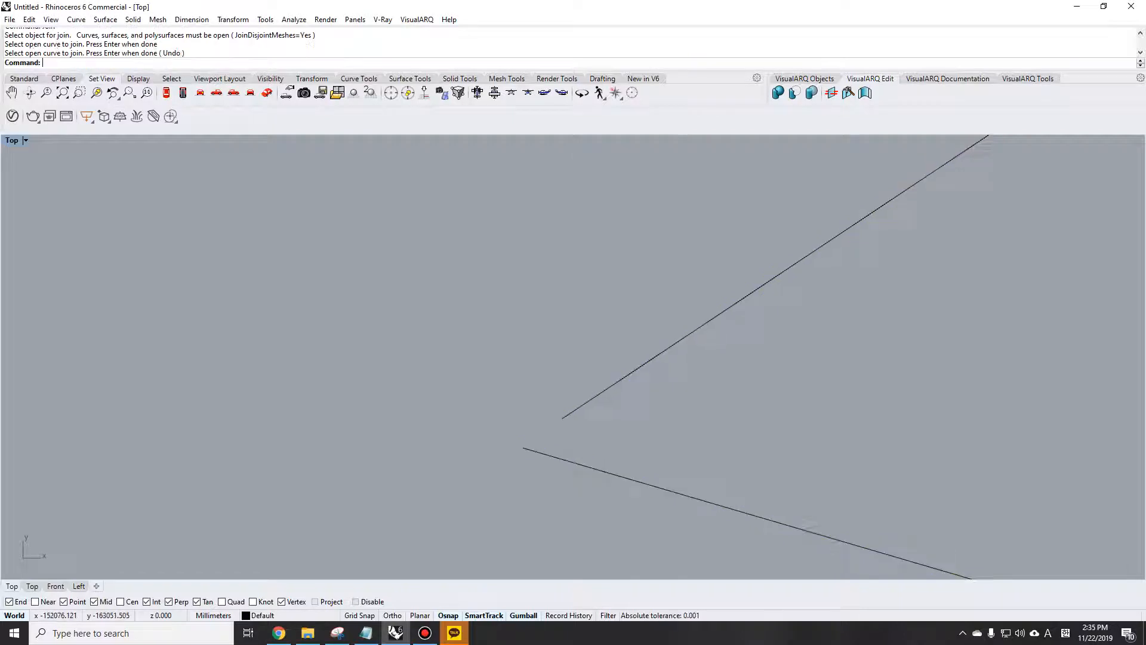
- Move the lower polyline up and to the right so its left end lies just below the upper polyline's left end
{"action": "left_click", "coordinate": [691, 496]}
{"action": "type", "text": "v"}
{"action": "key", "text": "space"}
{"action": "left_click", "coordinate": [655, 449]}
{"action": "left_click", "coordinate": [698, 427]}
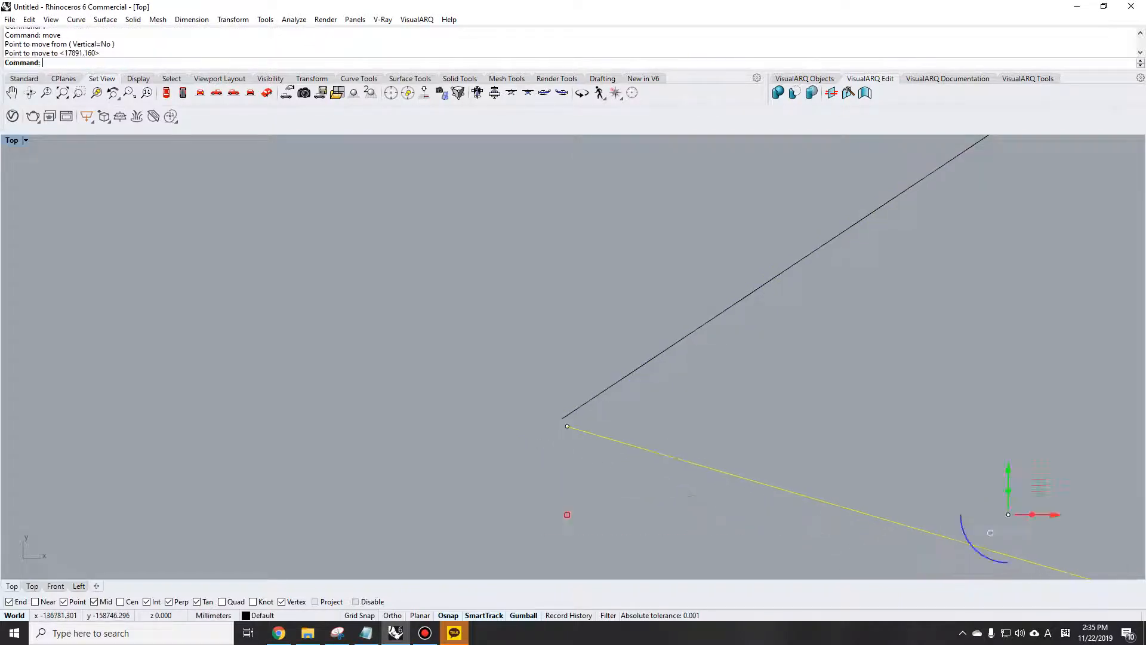
{"action": "key", "text": "Escape"}
- Join the two polylines across the small gap at their left ends, accepting the gap closure
{"action": "scroll", "coordinate": [574, 424], "scroll_direction": "up", "scroll_amount": 9}
{"action": "type", "text": "join"}
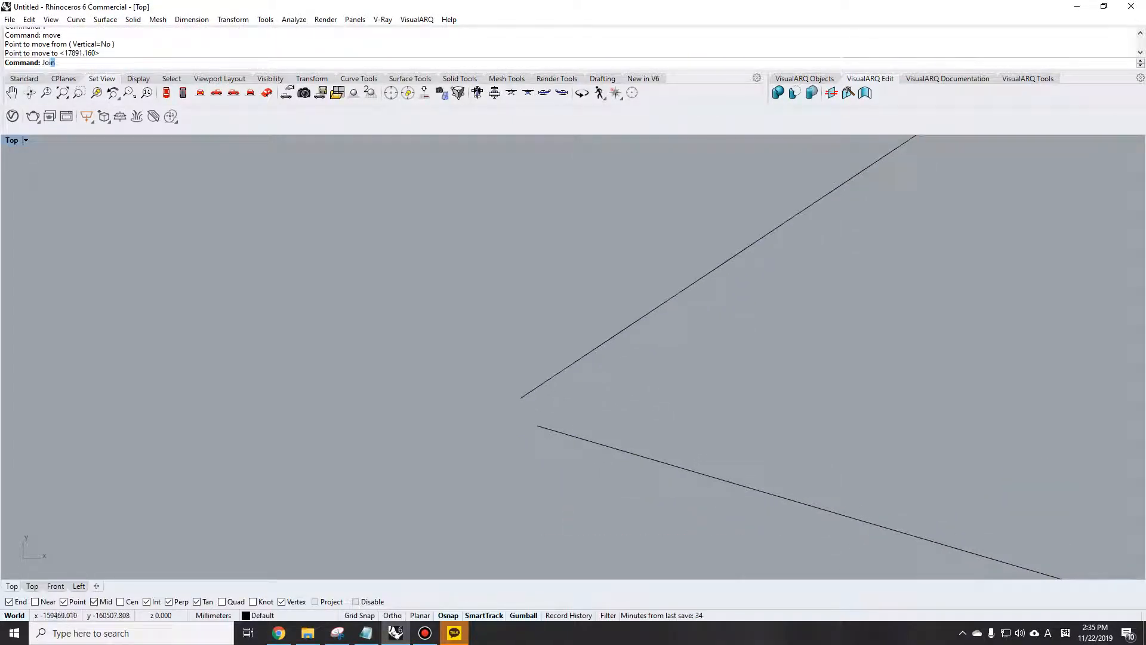
{"action": "key", "text": "space"}
{"action": "left_click", "coordinate": [649, 458]}
{"action": "left_click", "coordinate": [678, 293]}
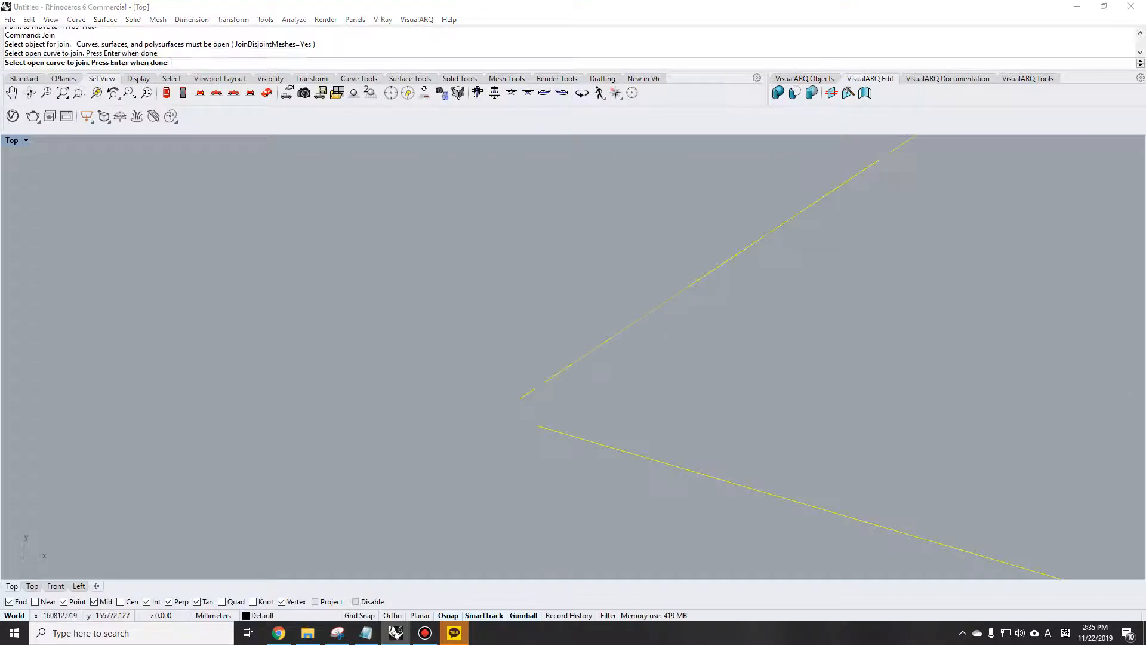
{"action": "key", "text": "space"}
{"action": "key", "text": "space"}
- Try running Join on the joined curve alone near its open right ends, and undo the join of the two polylines
{"action": "scroll", "coordinate": [529, 413], "scroll_direction": "down", "scroll_amount": 15}
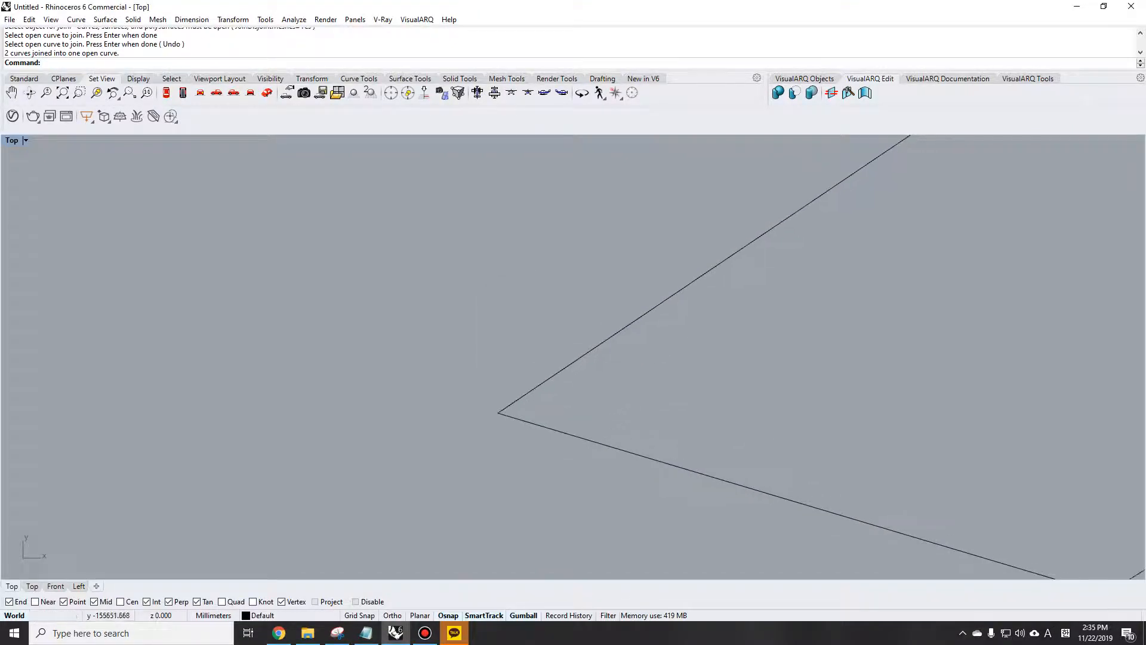
{"action": "scroll", "coordinate": [548, 420], "scroll_direction": "up", "scroll_amount": 8}
{"action": "scroll", "coordinate": [869, 420], "scroll_direction": "up", "scroll_amount": 8}
{"action": "scroll", "coordinate": [738, 371], "scroll_direction": "up", "scroll_amount": 14}
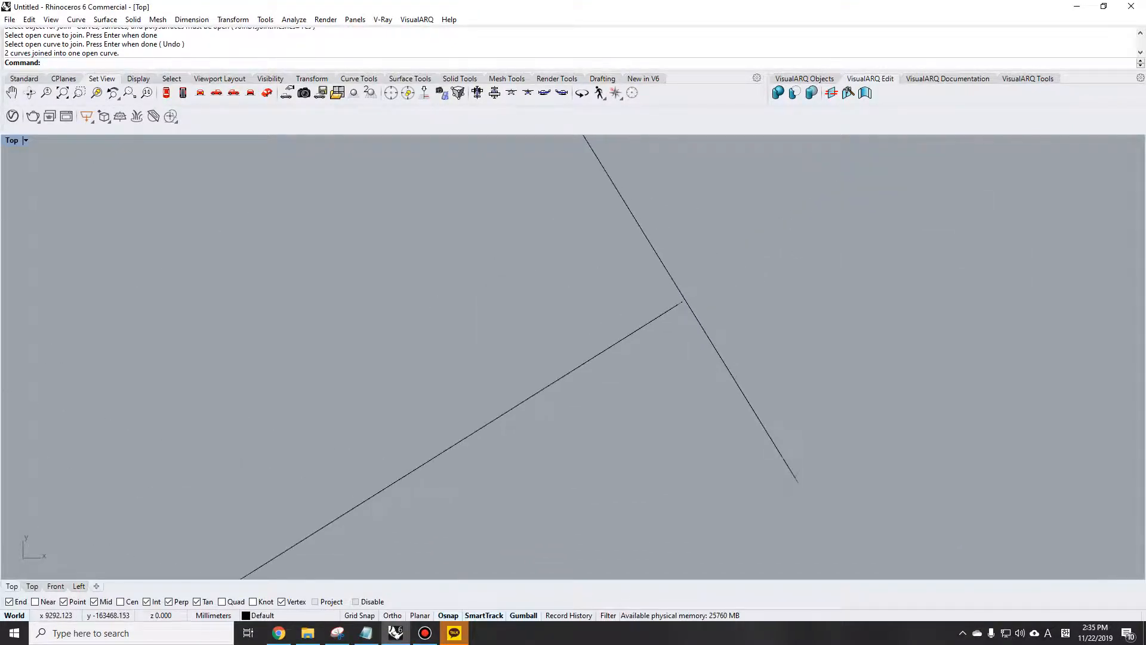
{"action": "key", "text": "space"}
{"action": "left_click", "coordinate": [692, 326]}
{"action": "key", "text": "Escape"}
{"action": "scroll", "coordinate": [1069, 379], "scroll_direction": "down", "scroll_amount": 8}
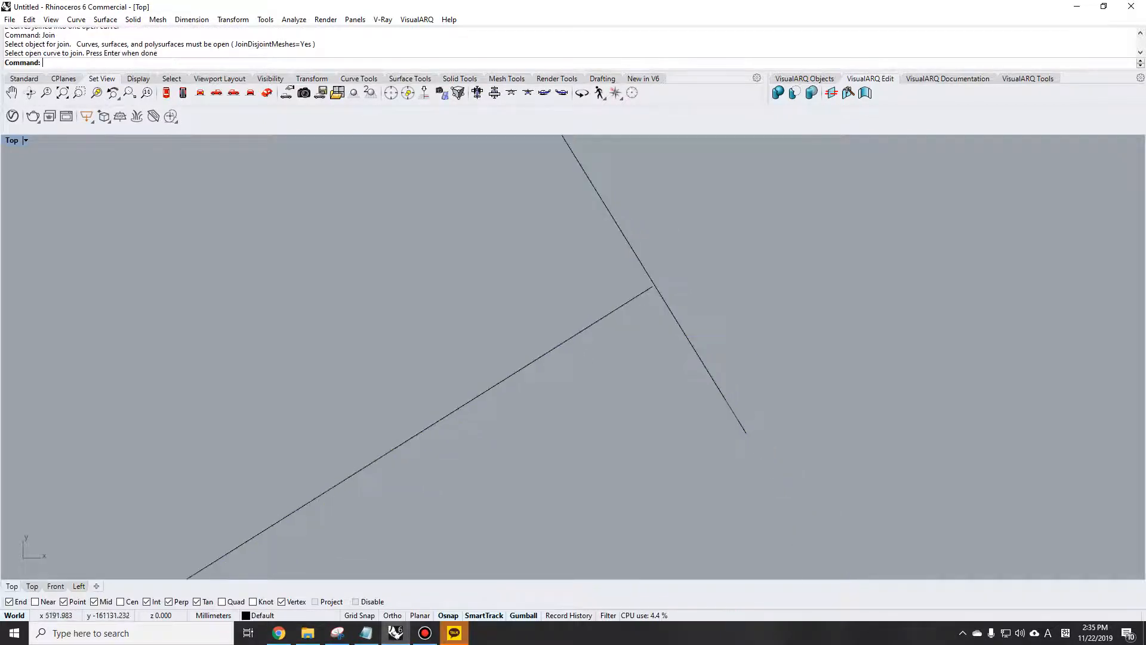
{"action": "key", "text": "ctrl+z"}
{"action": "key", "text": "Escape"}
- Try to join the two polylines at their nearby left ends once more, and cancel the command
{"action": "scroll", "coordinate": [357, 385], "scroll_direction": "up", "scroll_amount": 6}
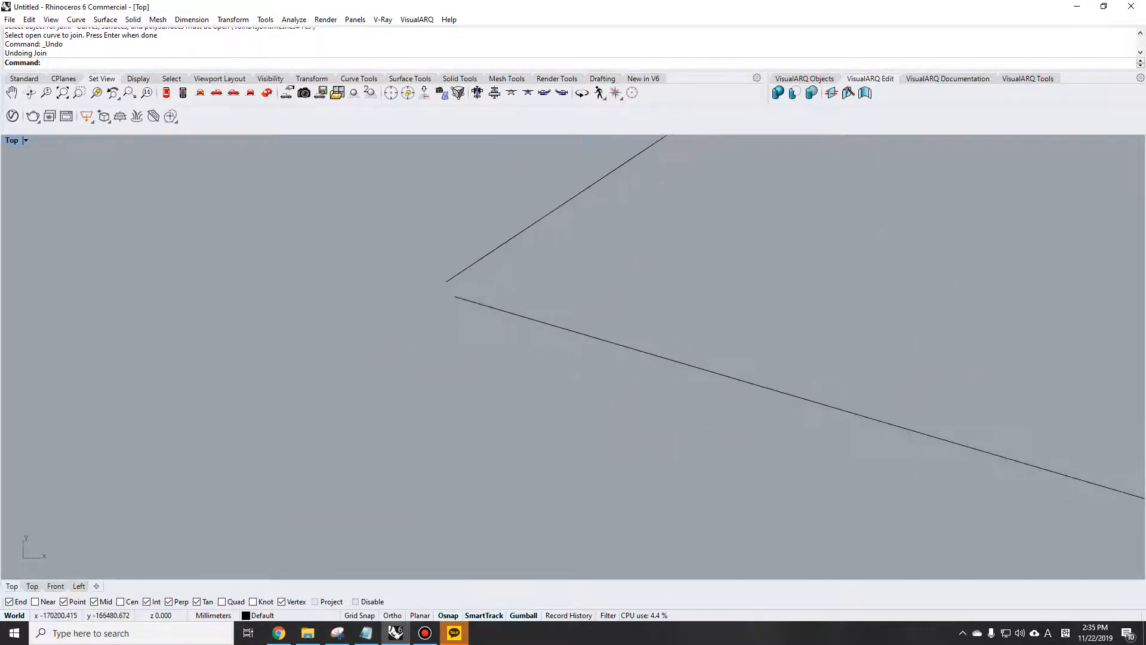
{"action": "type", "text": "Join"}
{"action": "key", "text": "Return"}
{"action": "left_click", "coordinate": [472, 302]}
{"action": "left_click", "coordinate": [504, 244]}
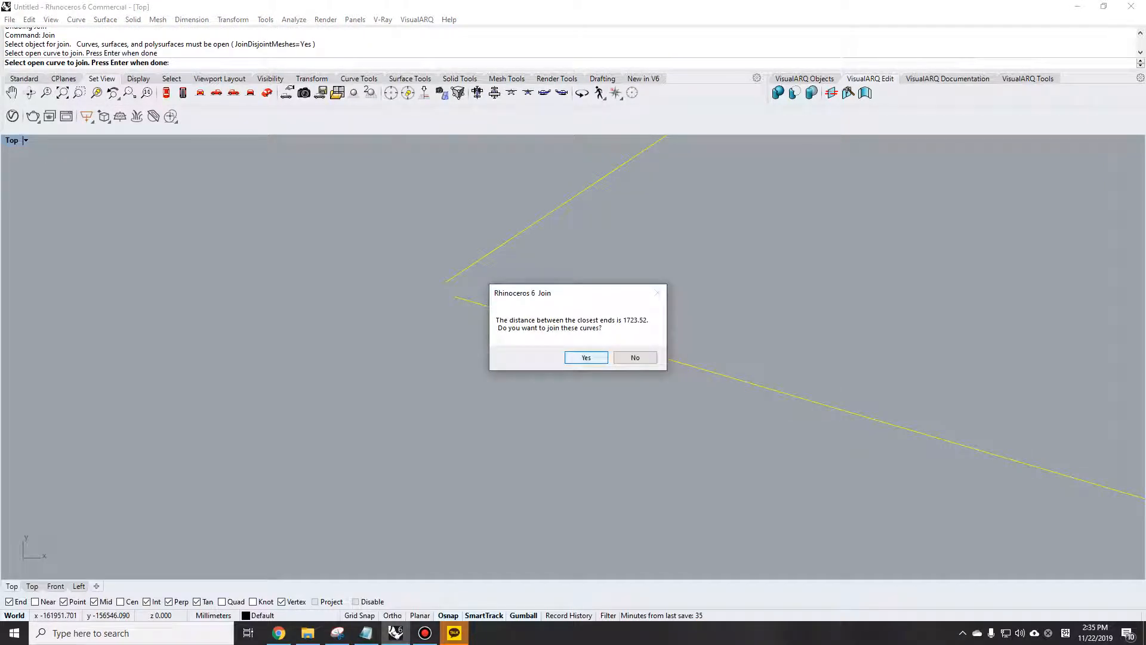
{"action": "key", "text": "Return"}
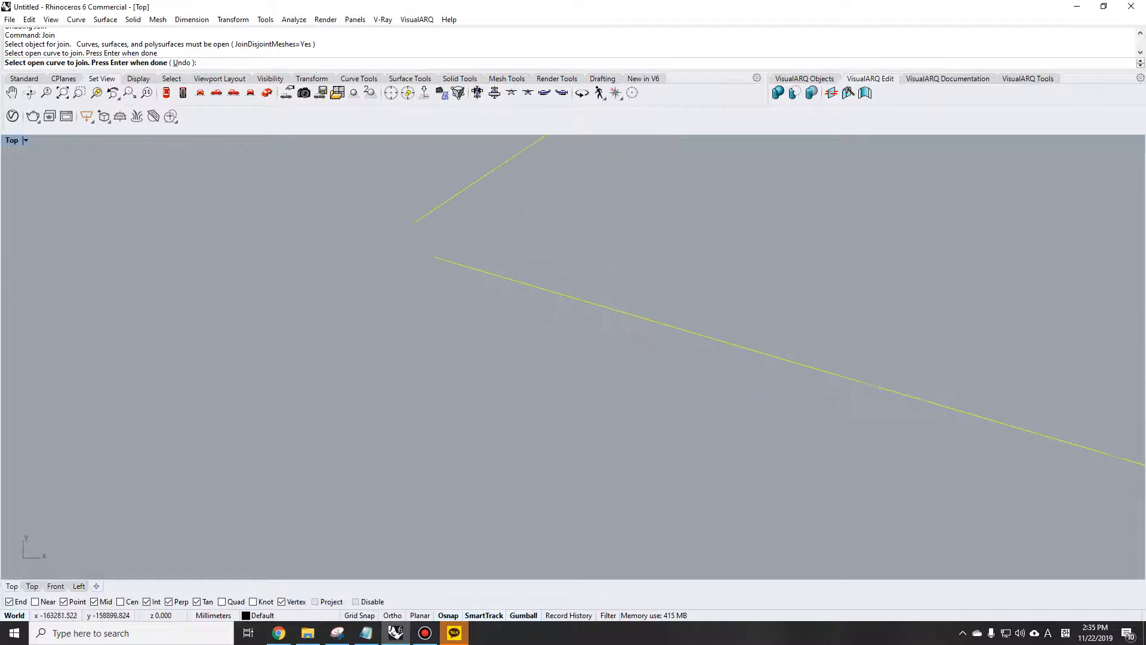
{"action": "right_click_drag", "start_coordinate": [329, 322], "coordinate": [382, 331]}
{"action": "key", "text": "Escape"}
- Delete the lower polyline, keeping only the upper one
{"action": "scroll", "coordinate": [383, 343], "scroll_direction": "down", "scroll_amount": 20}
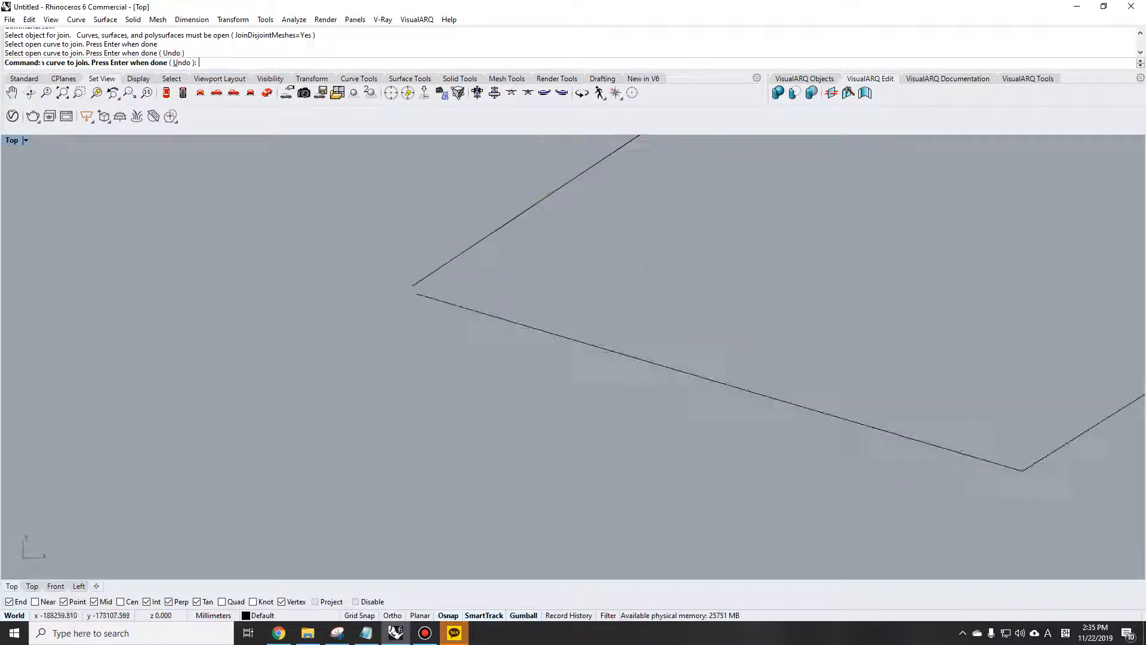
{"action": "scroll", "coordinate": [369, 359], "scroll_direction": "up", "scroll_amount": 5}
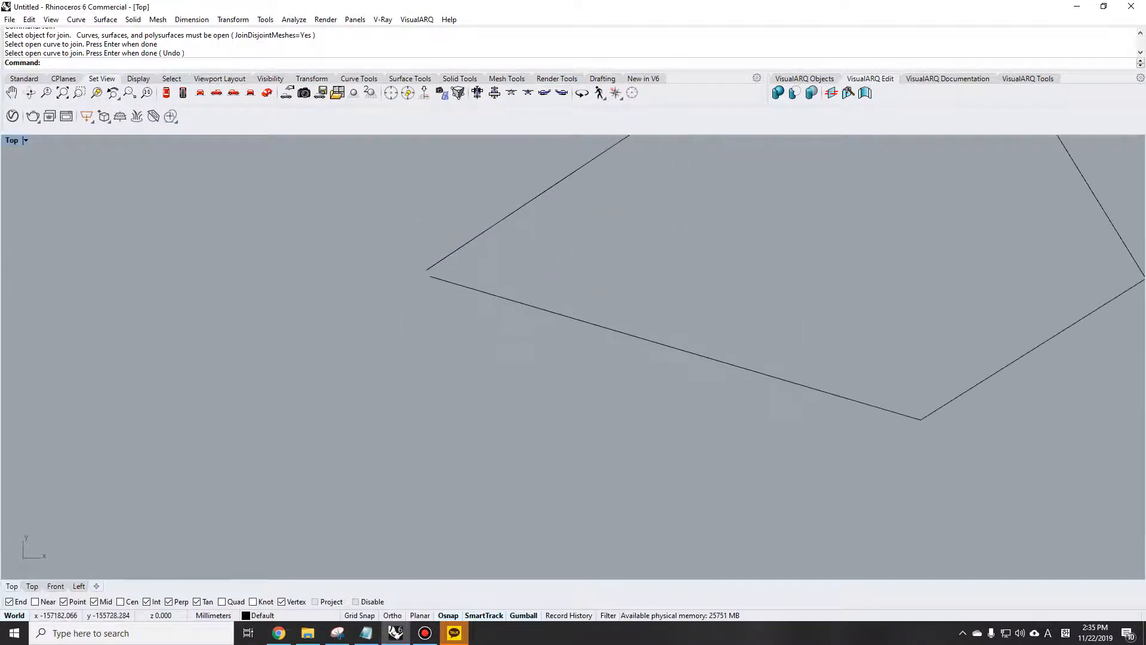
{"action": "scroll", "coordinate": [442, 269], "scroll_direction": "up", "scroll_amount": 5}
{"action": "scroll", "coordinate": [403, 327], "scroll_direction": "down", "scroll_amount": 7}
{"action": "scroll", "coordinate": [425, 319], "scroll_direction": "up", "scroll_amount": 6}
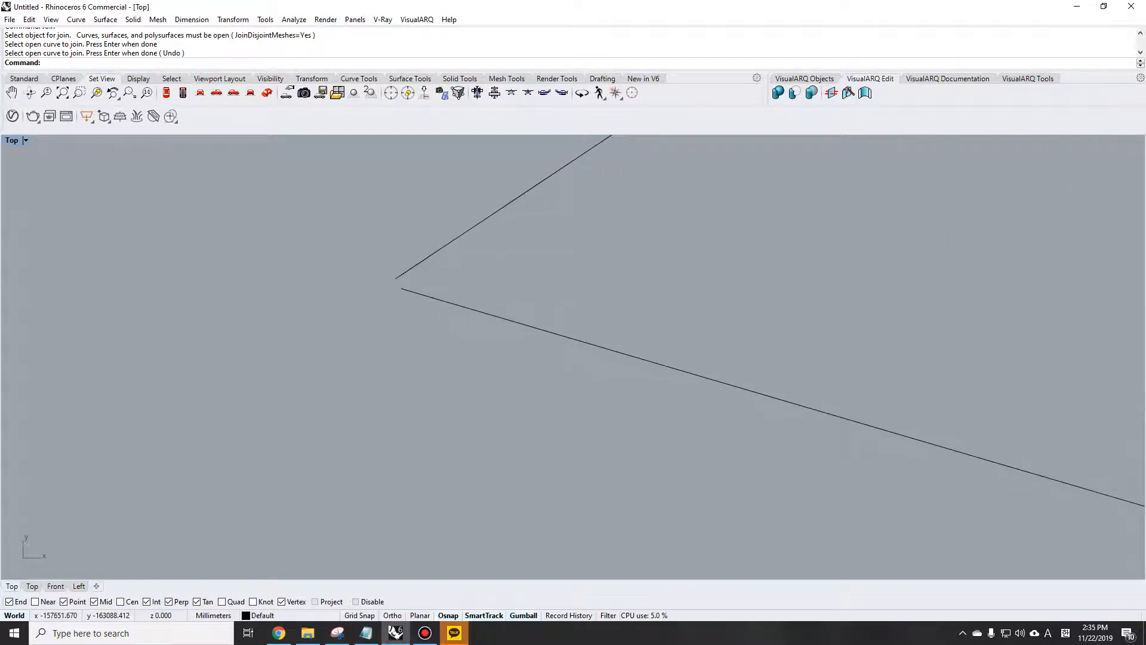
{"action": "scroll", "coordinate": [385, 329], "scroll_direction": "down", "scroll_amount": 8}
{"action": "left_click", "coordinate": [674, 394]}
{"action": "type", "text": "e"}
{"action": "key", "text": "space"}
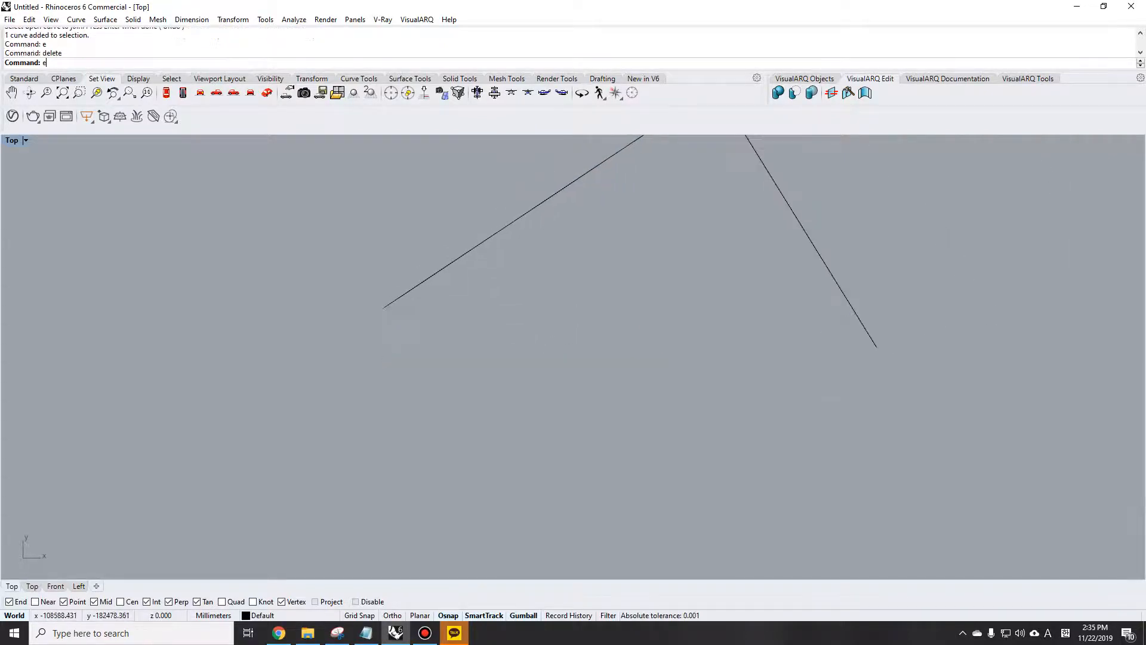
- Try to offset the remaining polyline at a distance of 0.1 mm, and undo the offset
{"action": "scroll", "coordinate": [665, 377], "scroll_direction": "down", "scroll_amount": 10}
{"action": "type", "text": "ff"}
{"action": "key", "text": "space"}
{"action": "left_click", "coordinate": [621, 317]}
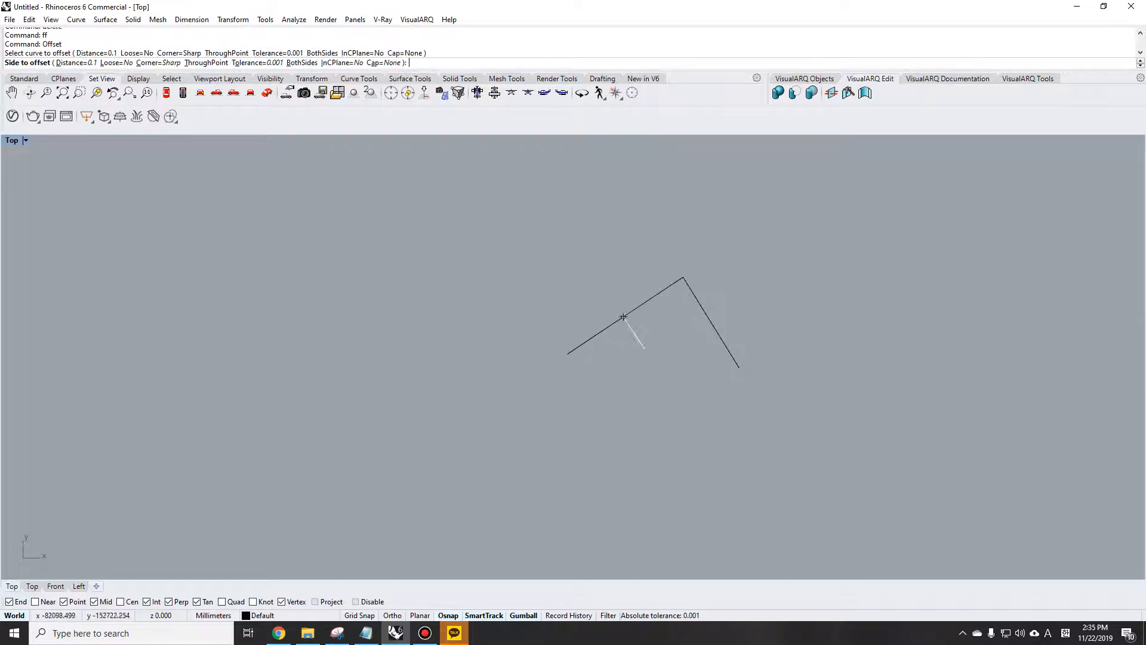
{"action": "left_click", "coordinate": [609, 328]}
{"action": "key", "text": "ctrl+z"}
- Offset the remaining polyline 10000 mm toward its inner side with sharp corners
{"action": "scroll", "coordinate": [699, 260], "scroll_direction": "up", "scroll_amount": 10}
{"action": "scroll", "coordinate": [536, 394], "scroll_direction": "up", "scroll_amount": 4}
{"action": "type", "text": "ff"}
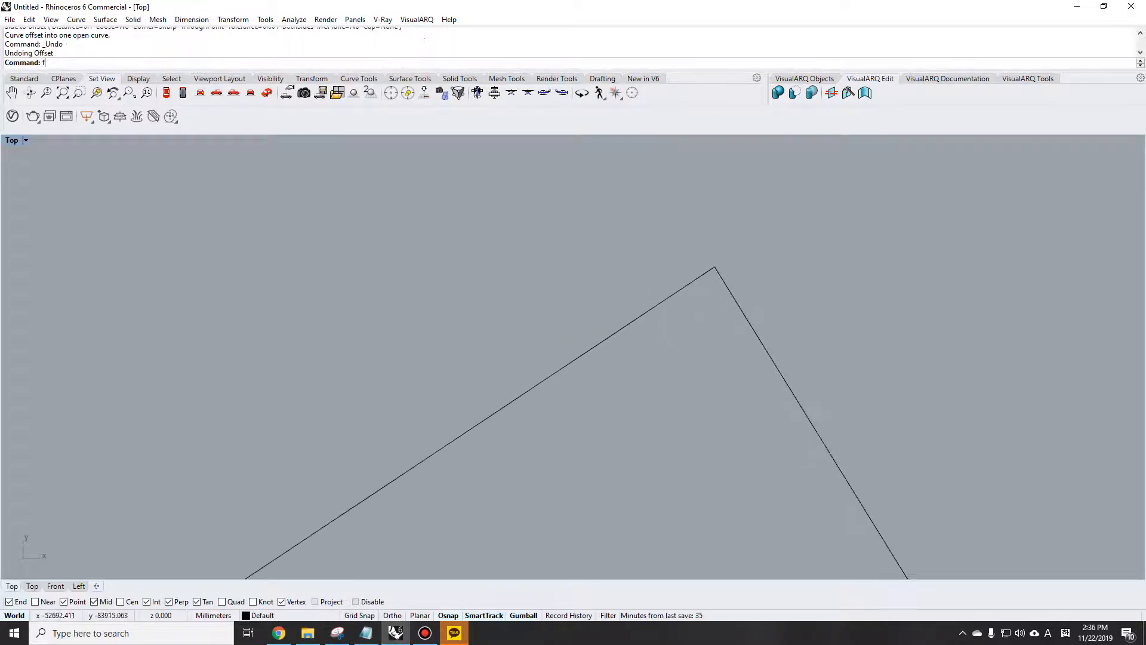
{"action": "key", "text": "space"}
{"action": "key", "text": "Escape"}
{"action": "type", "text": "ff"}
{"action": "key", "text": "space"}
{"action": "left_click", "coordinate": [614, 334]}
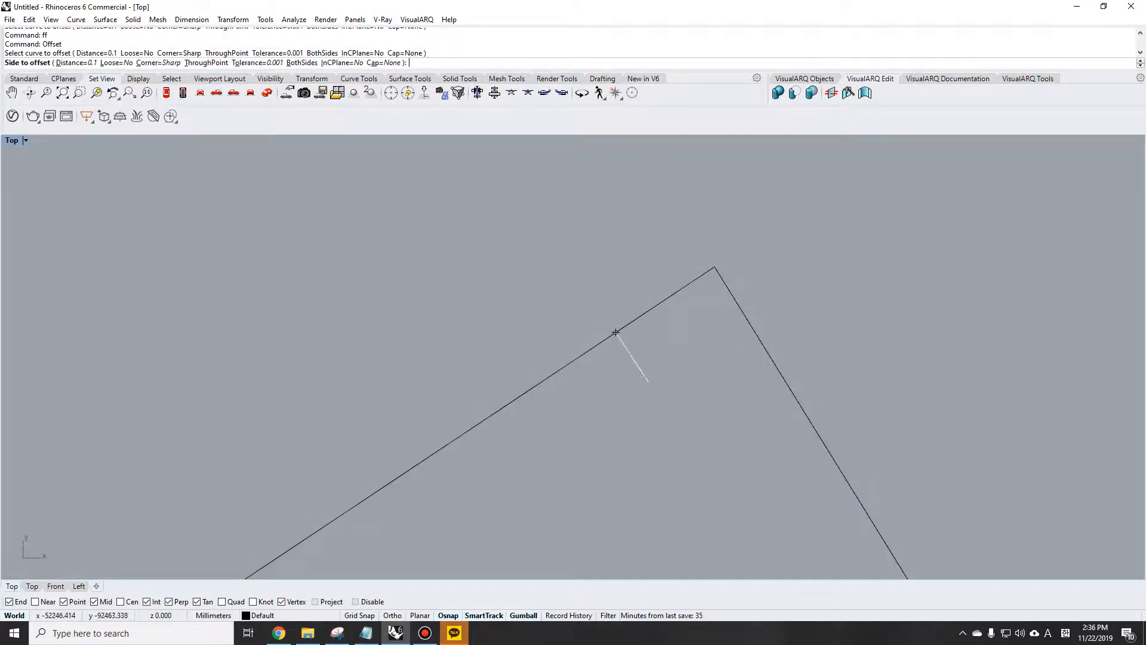
{"action": "type", "text": "10000"}
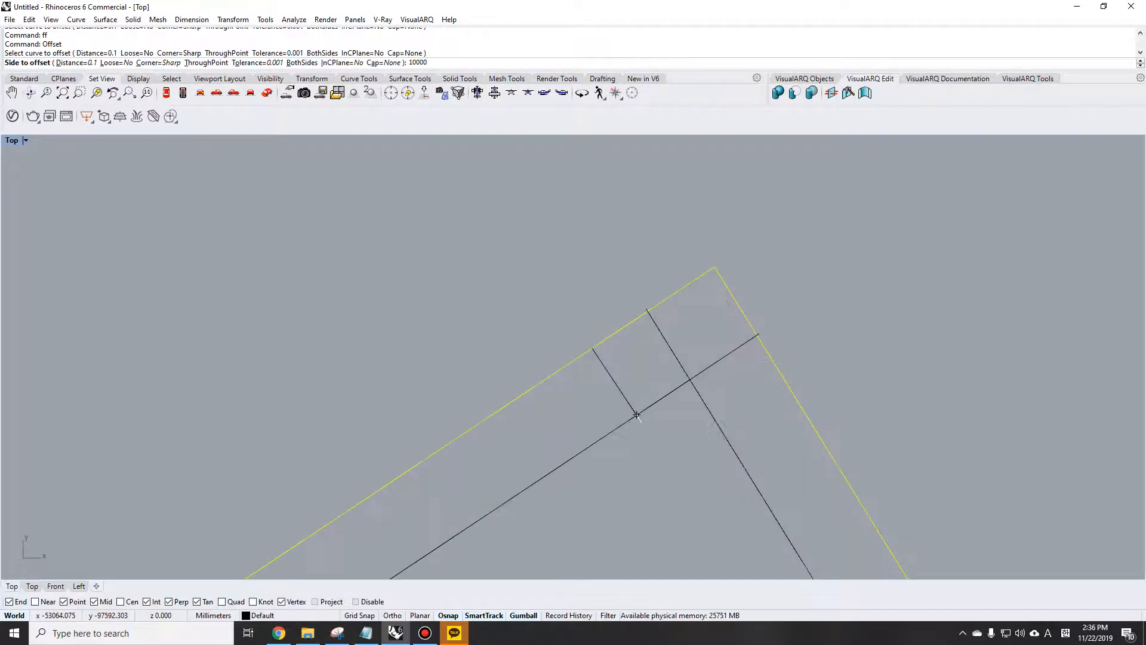
{"action": "key", "text": "Return"}
{"action": "left_click", "coordinate": [636, 414]}
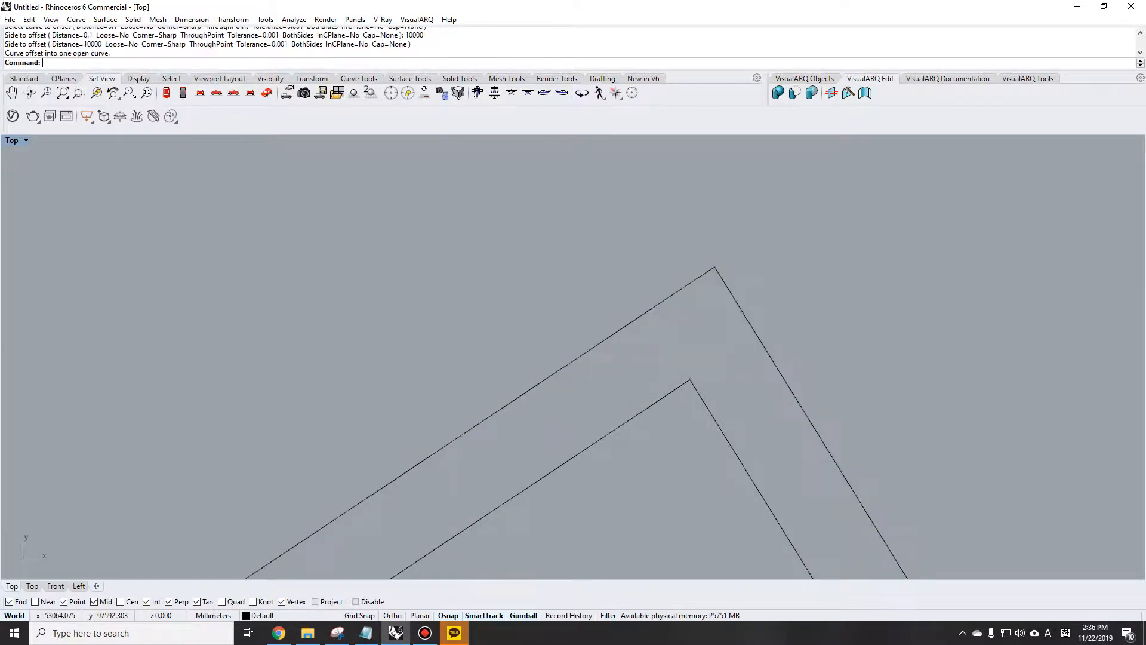
- Create one tween curve between the outer polyline and its inner offset, with the match method set to None
{"action": "scroll", "coordinate": [649, 347], "scroll_direction": "down", "scroll_amount": 3}
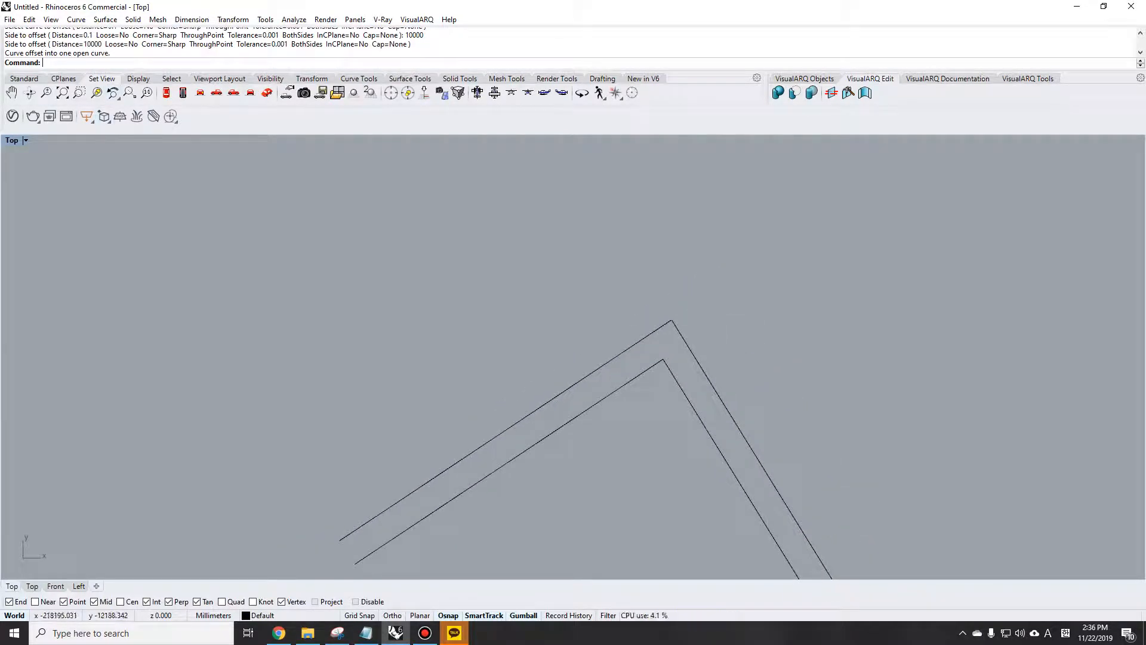
{"action": "scroll", "coordinate": [714, 372], "scroll_direction": "up", "scroll_amount": 5}
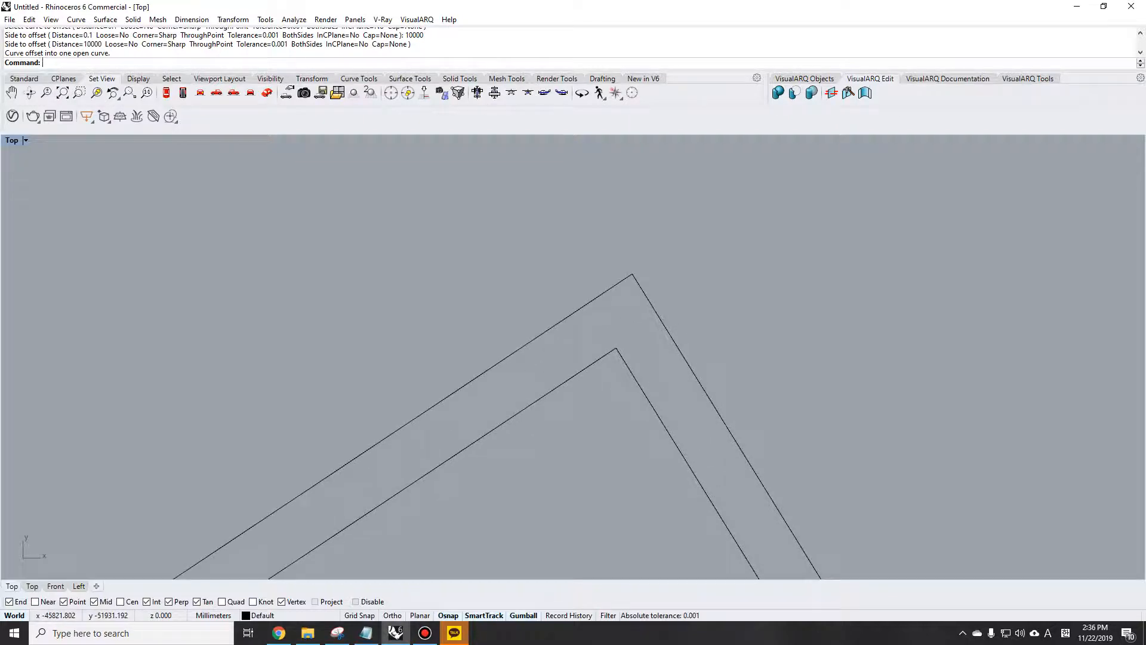
{"action": "left_click", "coordinate": [359, 79]}
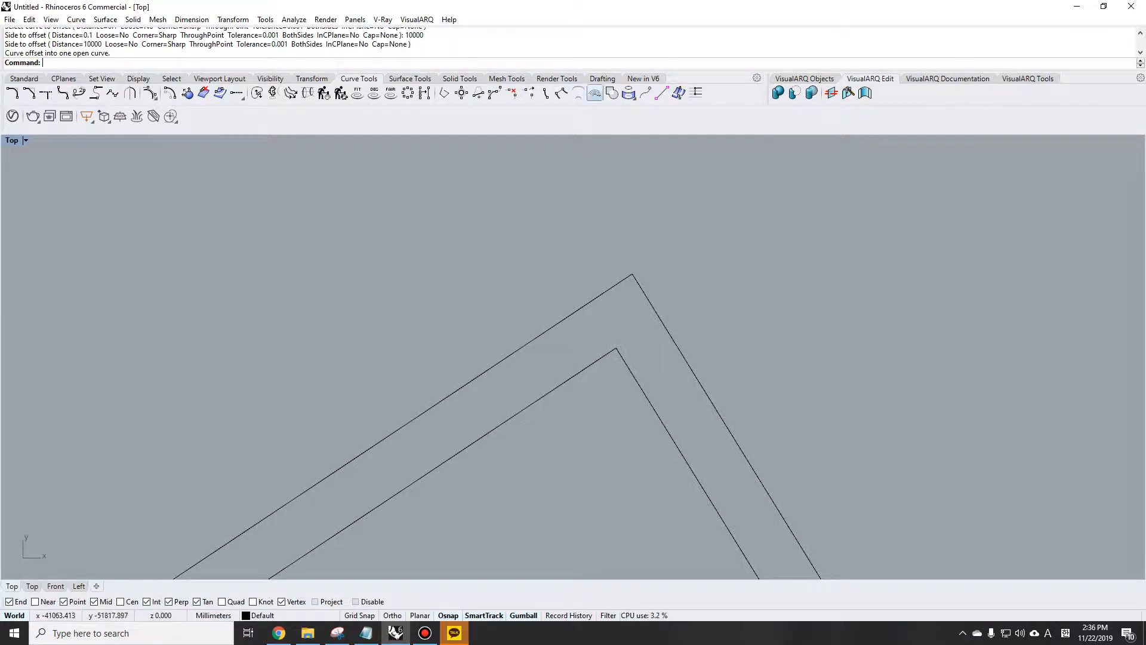
{"action": "left_click", "coordinate": [579, 93]}
{"action": "left_click", "coordinate": [597, 298]}
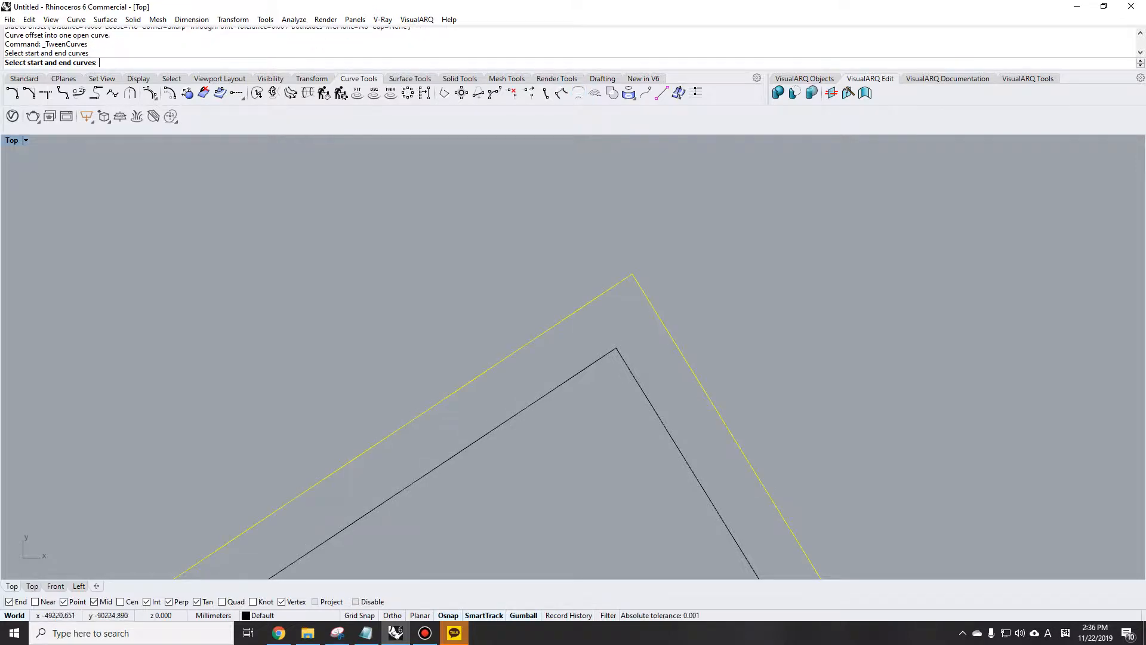
{"action": "left_click", "coordinate": [607, 354]}
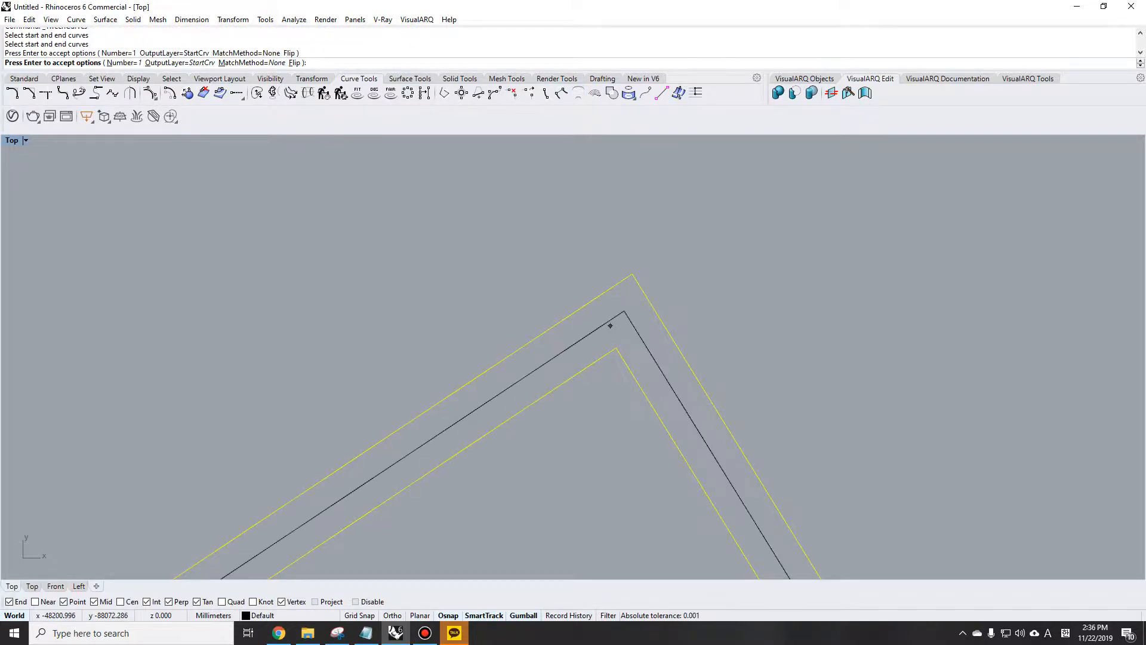
{"action": "key", "text": "Return"}
{"action": "scroll", "coordinate": [610, 325], "scroll_direction": "down", "scroll_amount": 3}
{"action": "scroll", "coordinate": [611, 325], "scroll_direction": "up", "scroll_amount": 2}
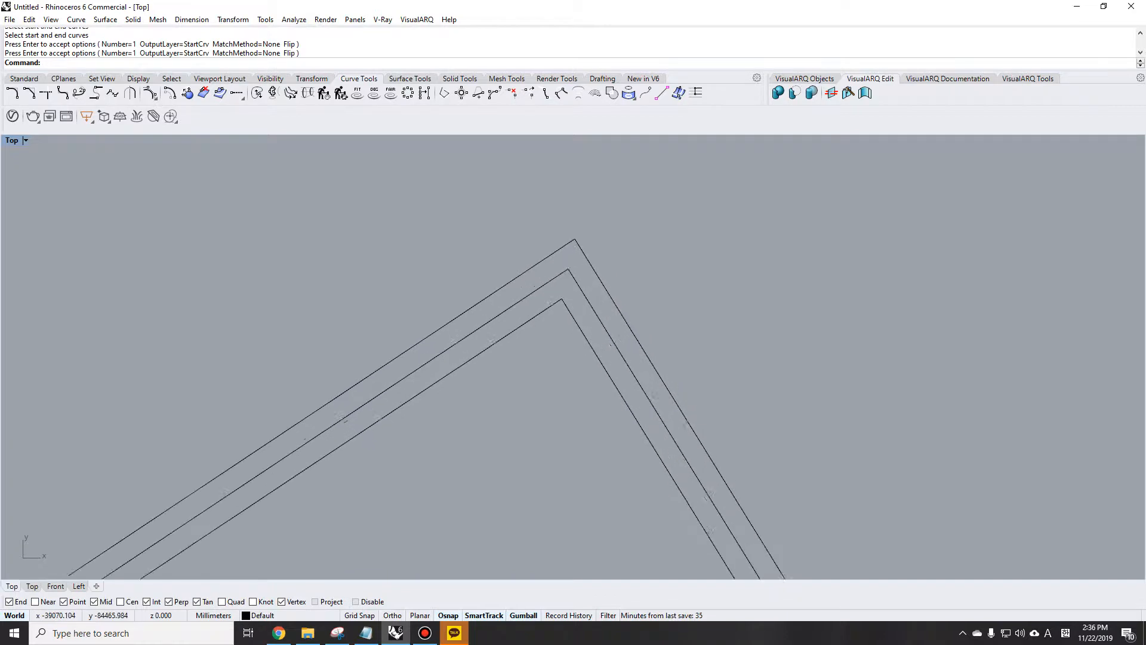
{"action": "scroll", "coordinate": [758, 172], "scroll_direction": "down", "scroll_amount": 3}
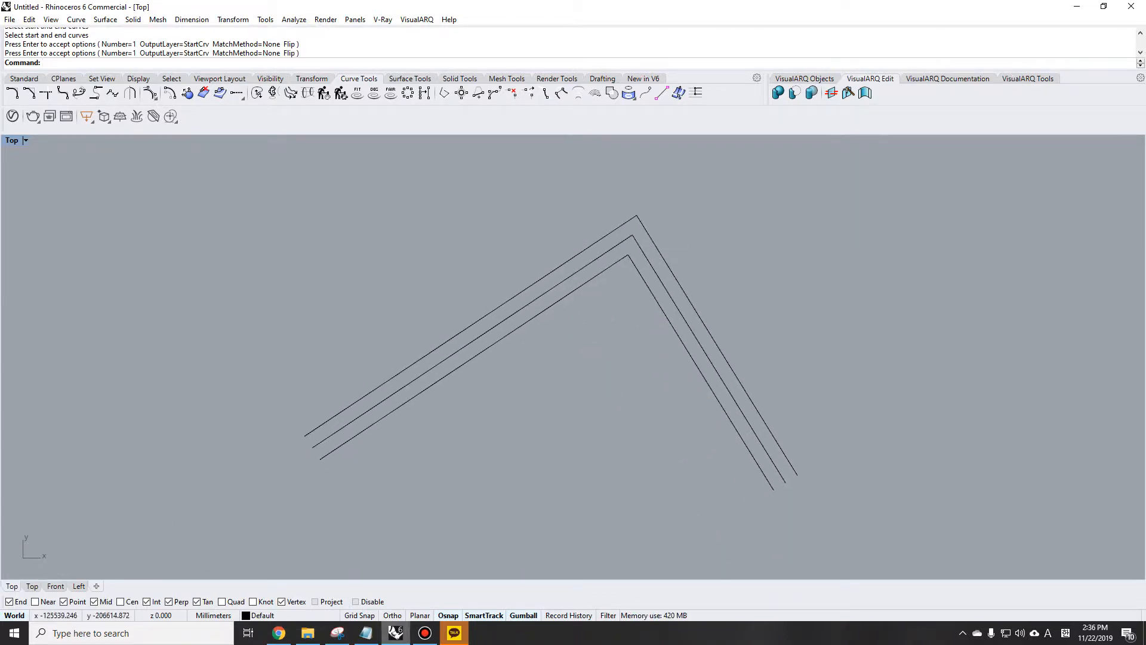
{"action": "left_click", "coordinate": [424, 633]}
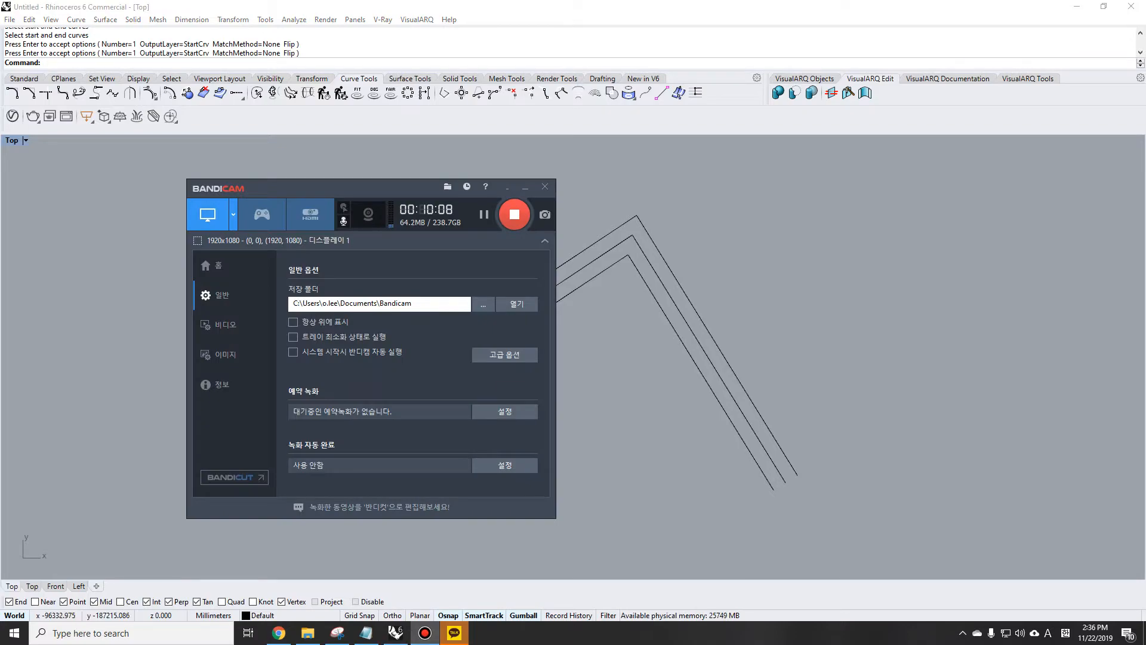